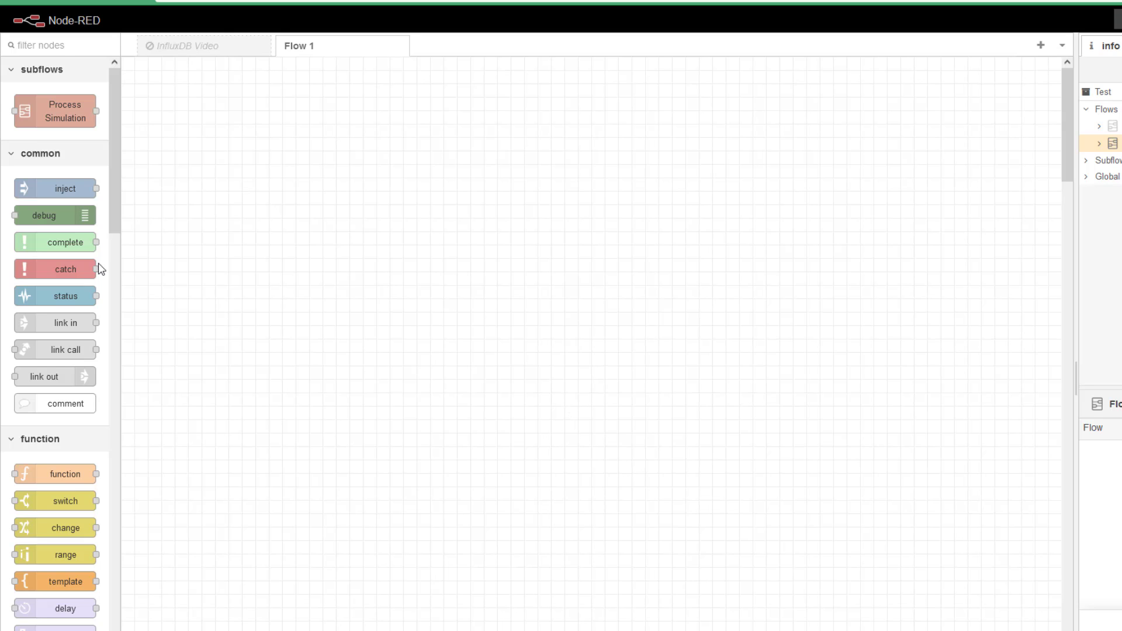
- Place an inject, a change and a debug node on the Flow 1 canvas, and filter the node palette for "infl"
drag(51, 188, 255, 150)
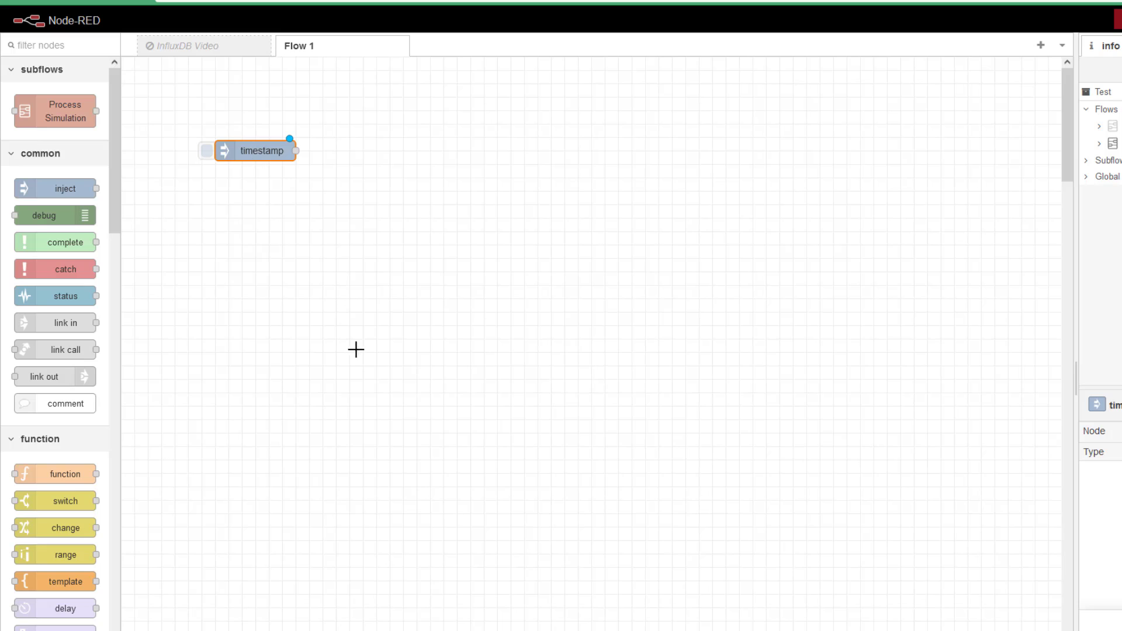
drag(53, 531, 249, 201)
drag(87, 215, 447, 142)
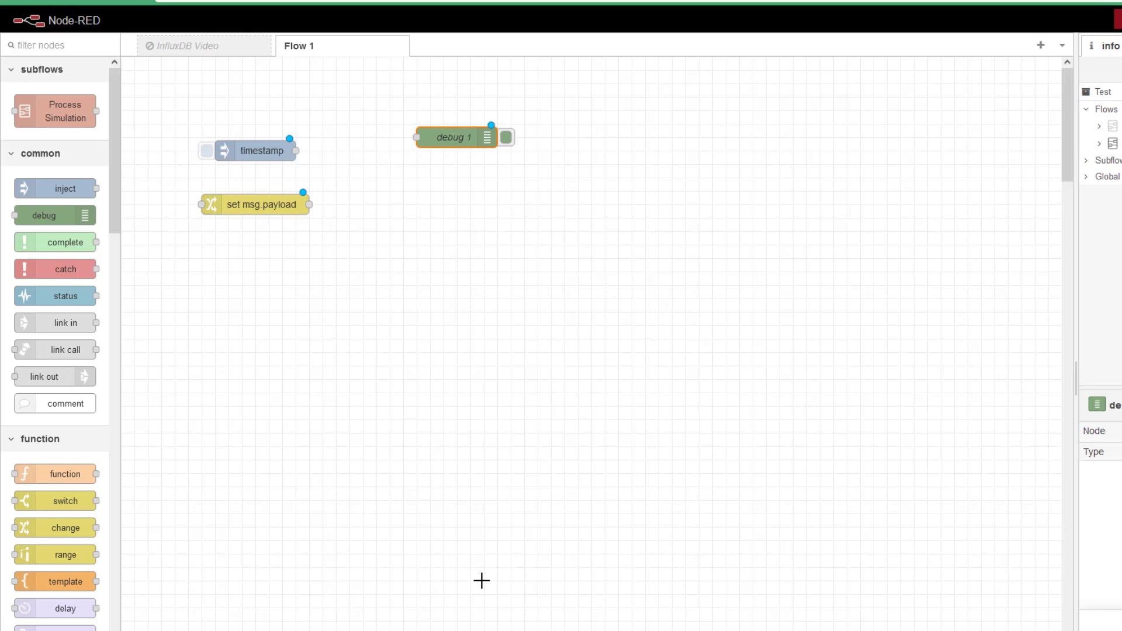
click(48, 46)
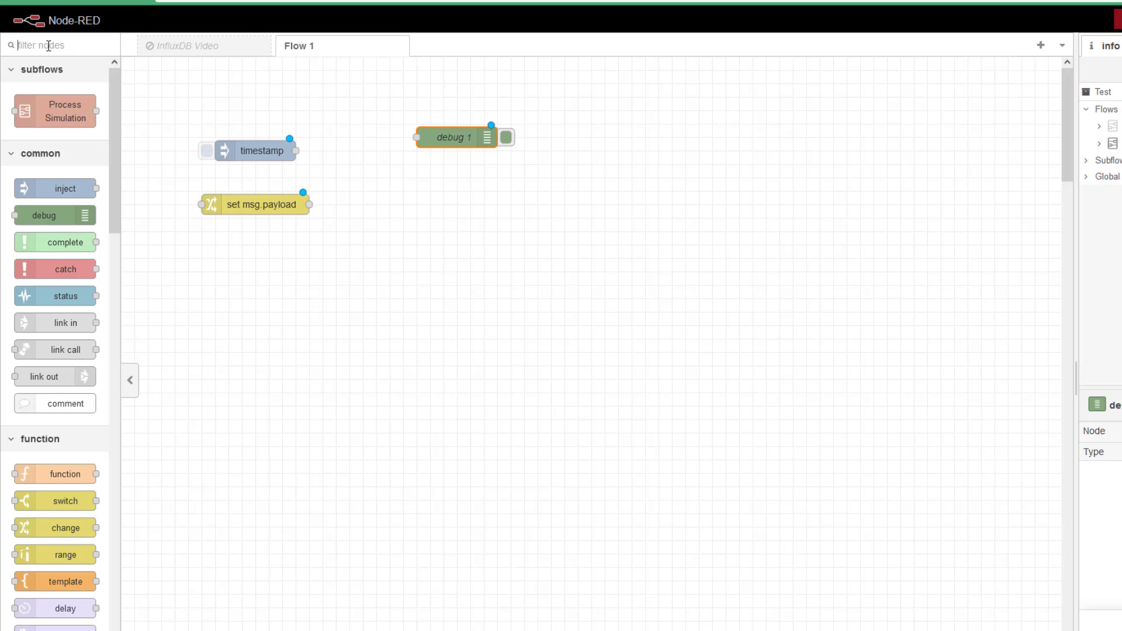
text(infl)
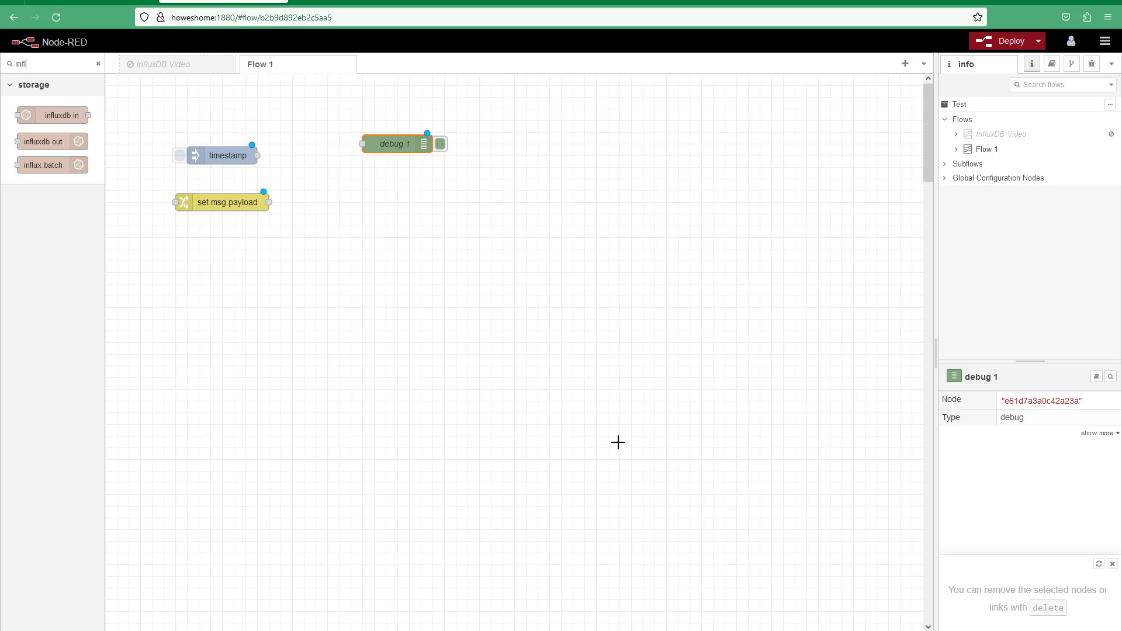
- Search the installable palette modules for "influx" and leave the user settings
click(1105, 42)
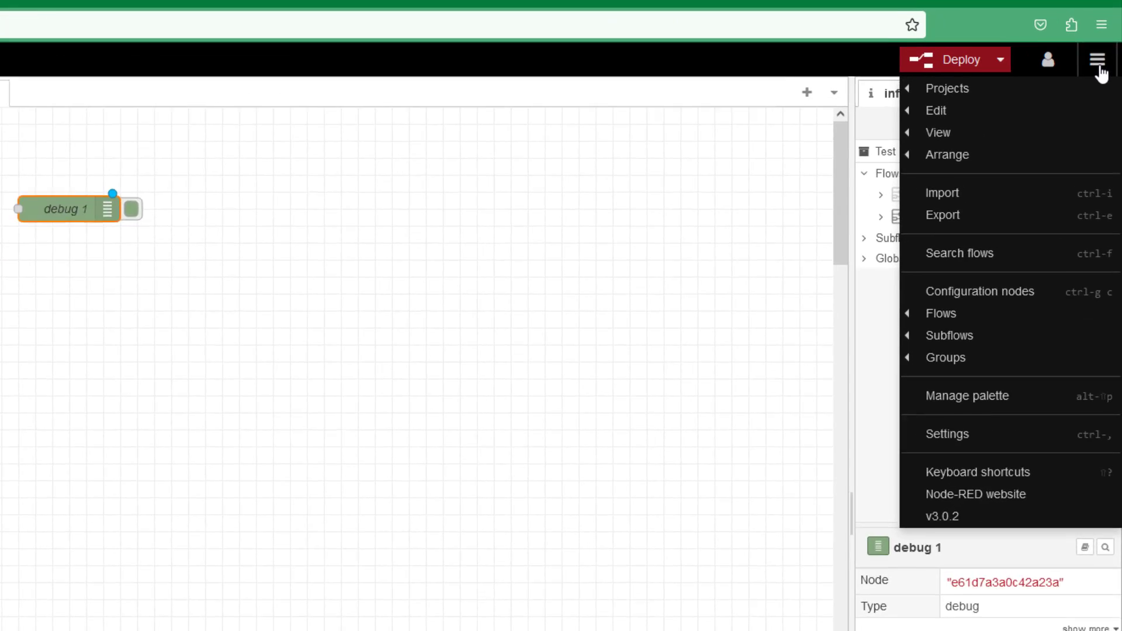
click(977, 425)
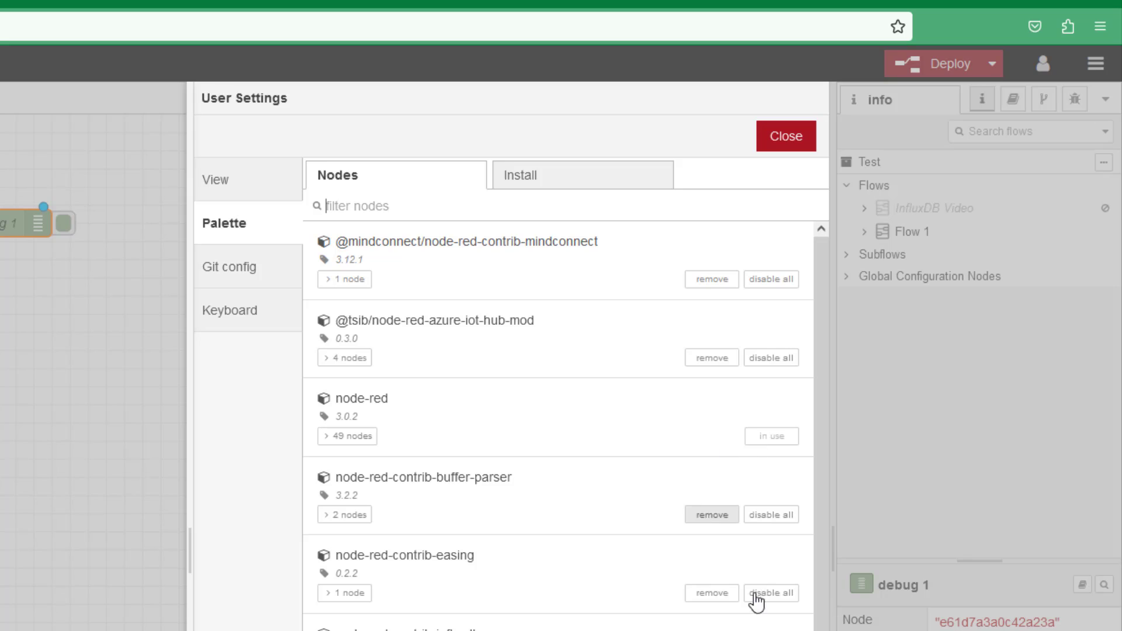
click(550, 187)
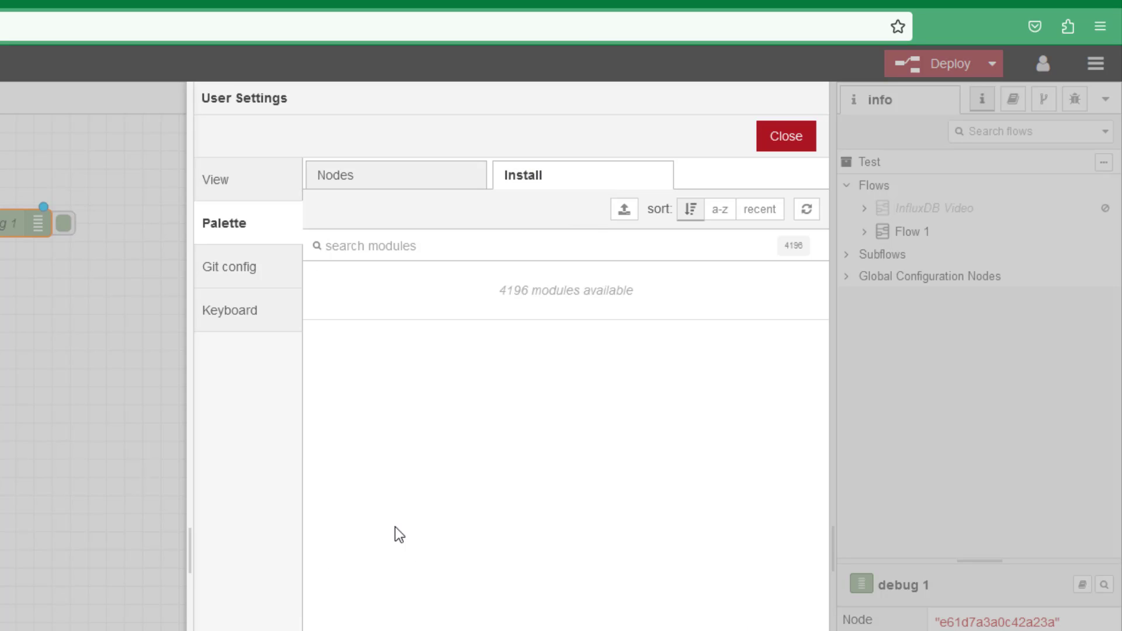
text(influx)
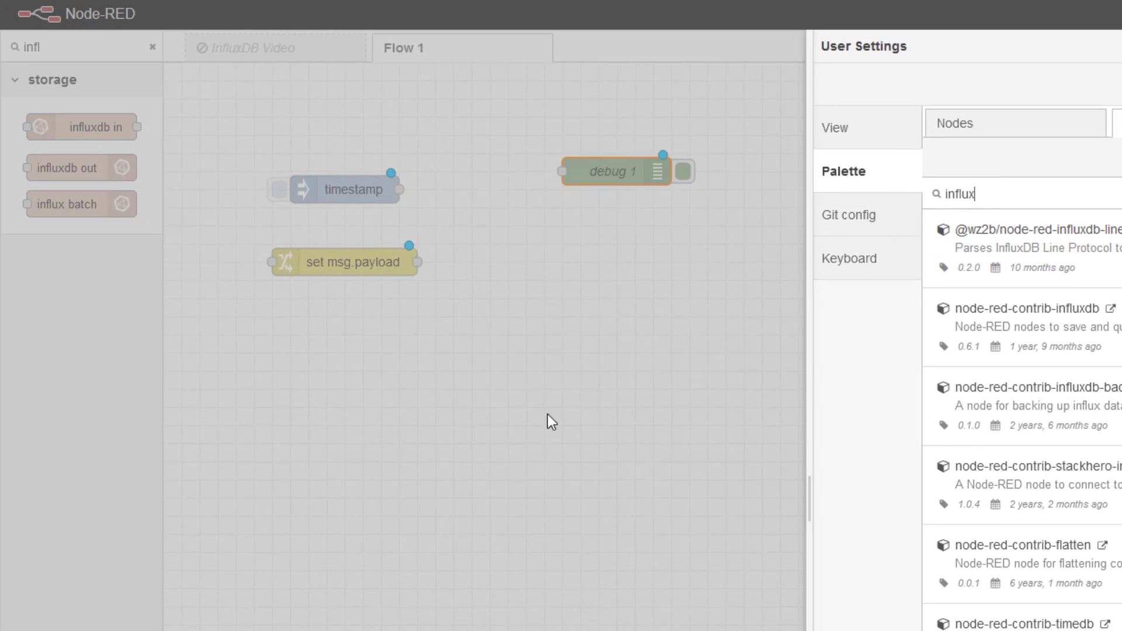
click(575, 413)
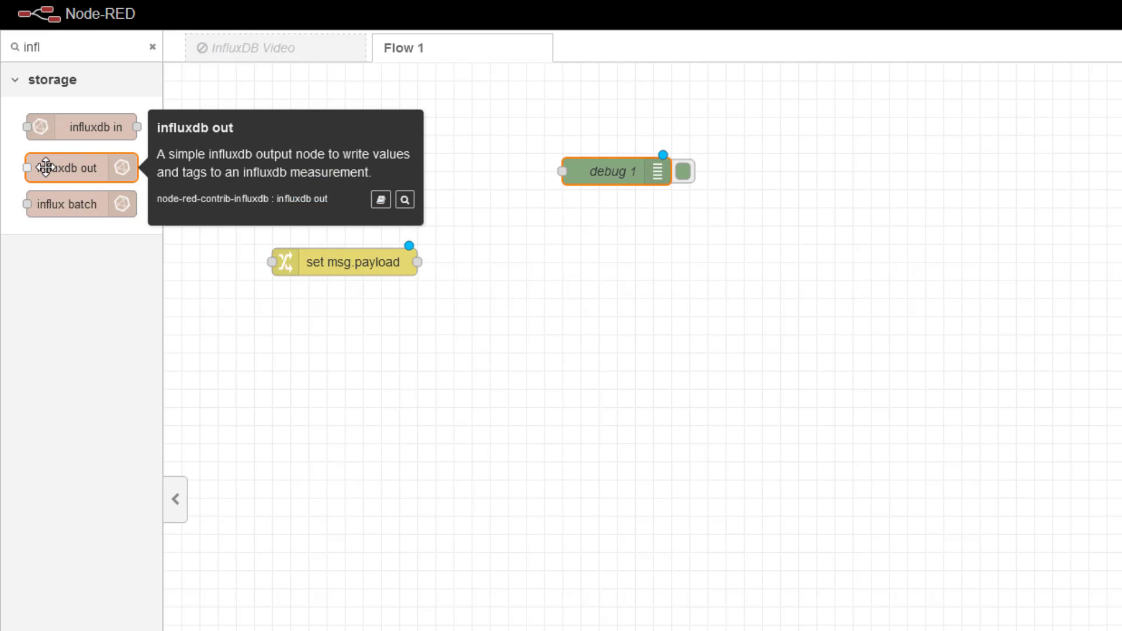
- Add an influxdb out node to Flow 1 and reposition the debug and change nodes
drag(46, 168, 1015, 175)
drag(628, 167, 1047, 209)
drag(350, 251, 894, 305)
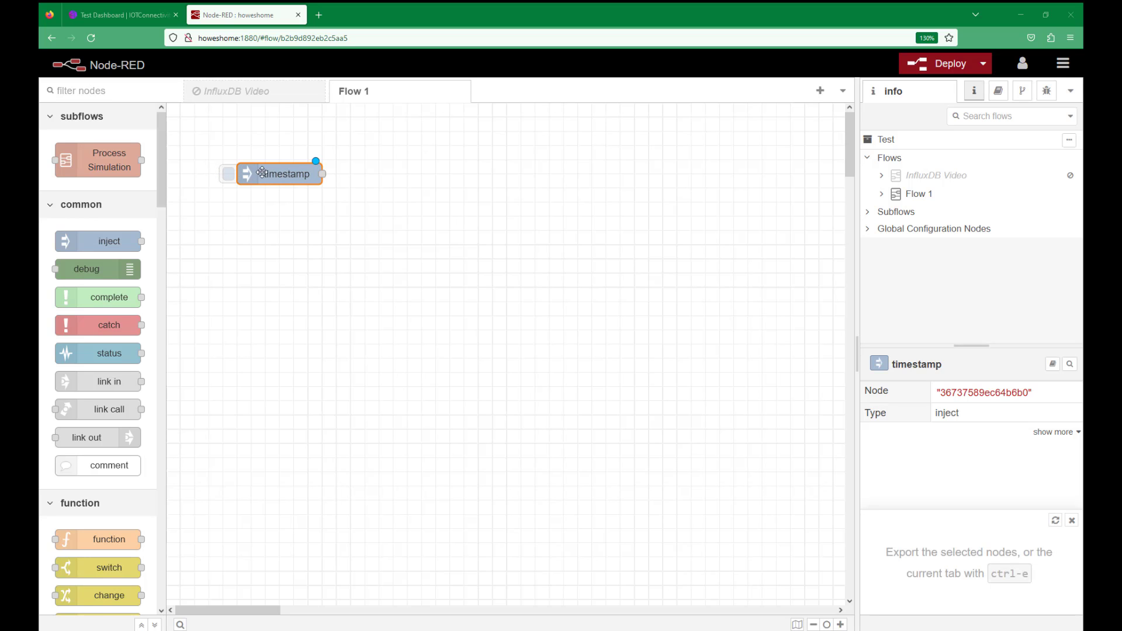
- Remove the topic and payload properties from the timestamp inject node and name it "Start InfluxDB Move"
double_click(288, 175)
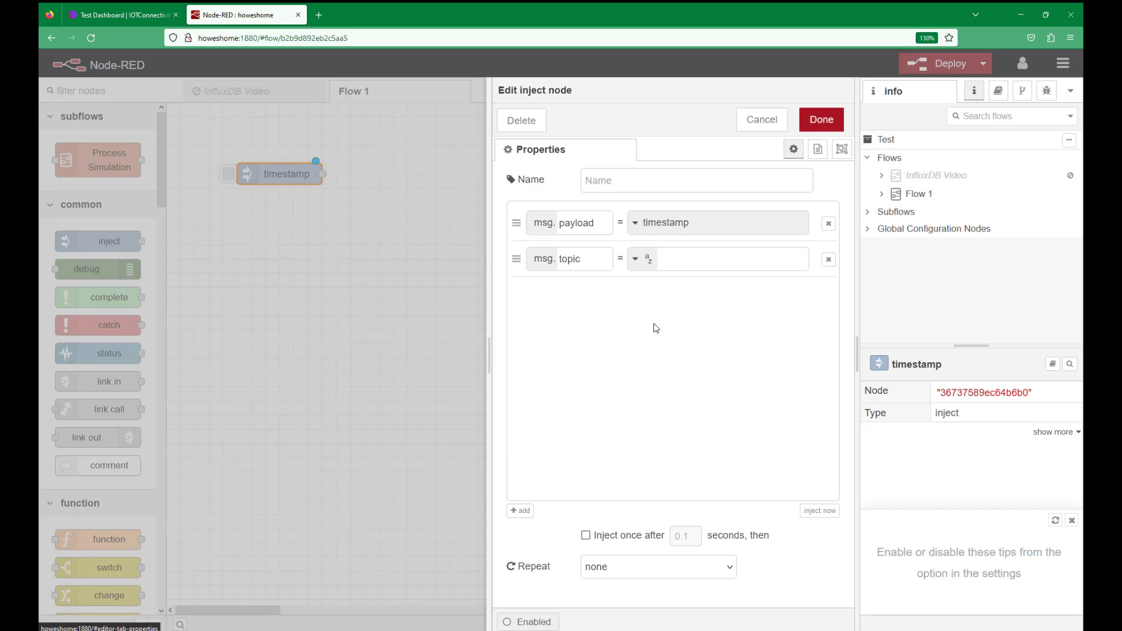
click(828, 260)
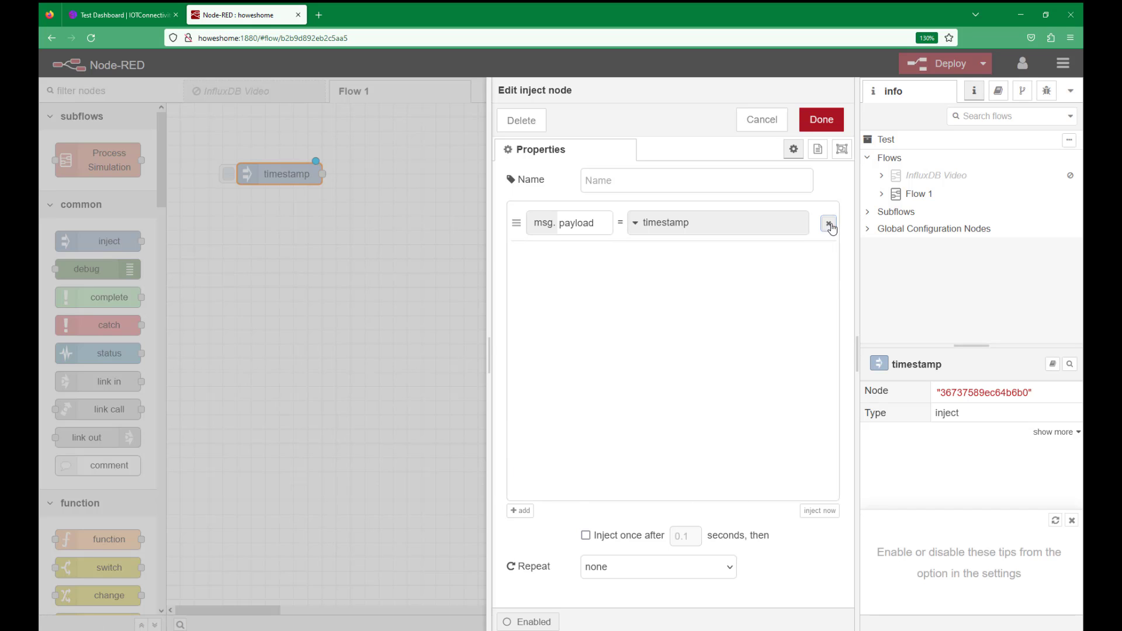
click(829, 223)
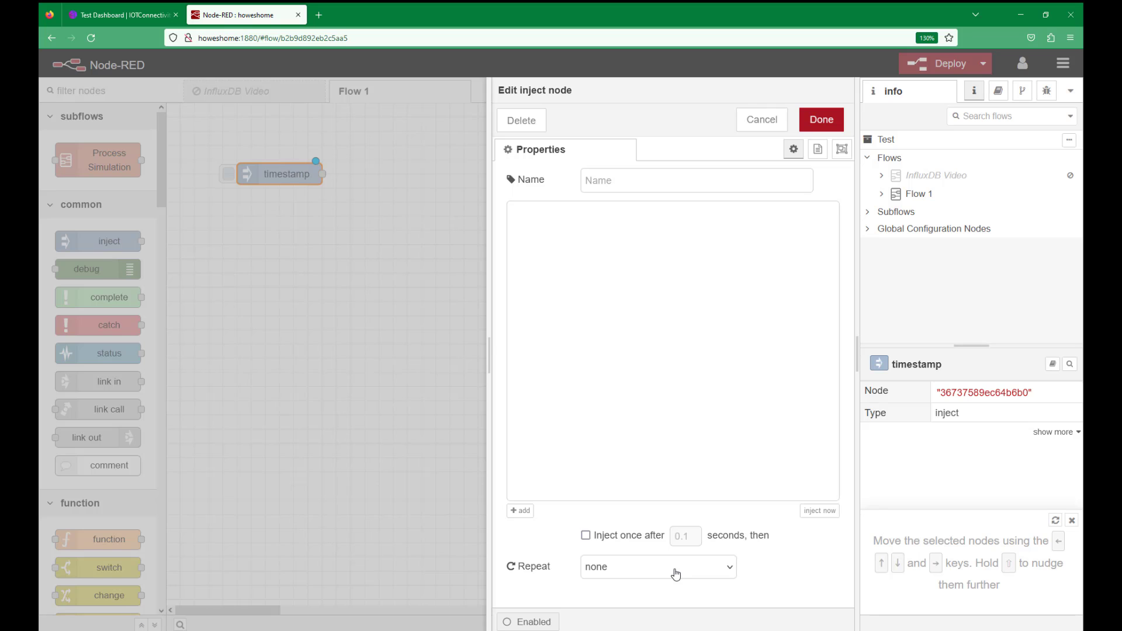
click(619, 177)
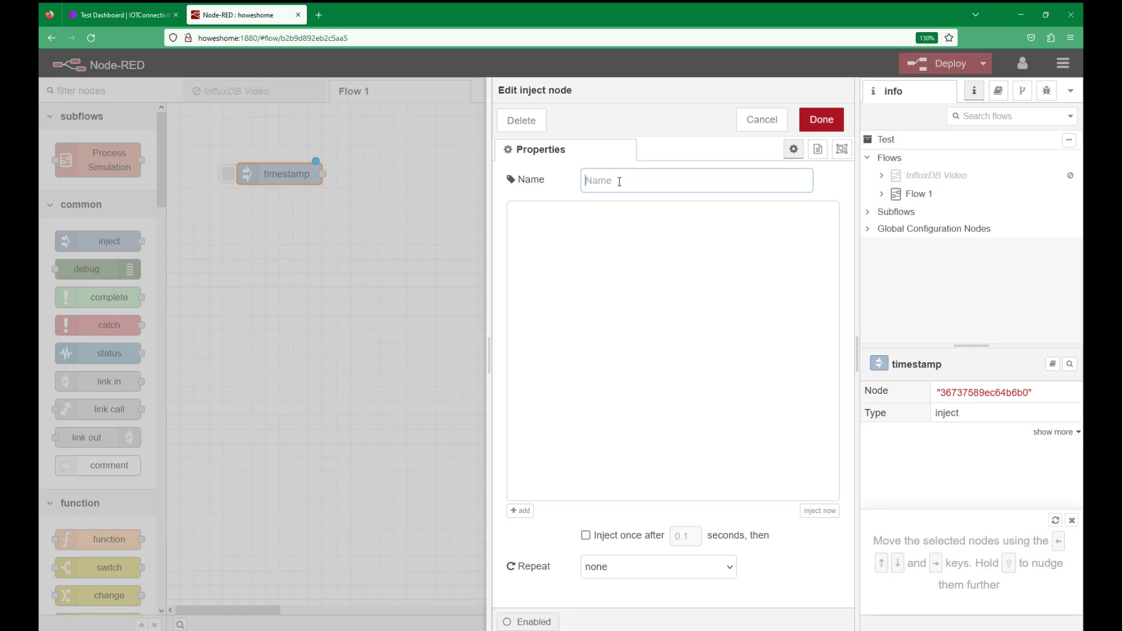
text(Start)
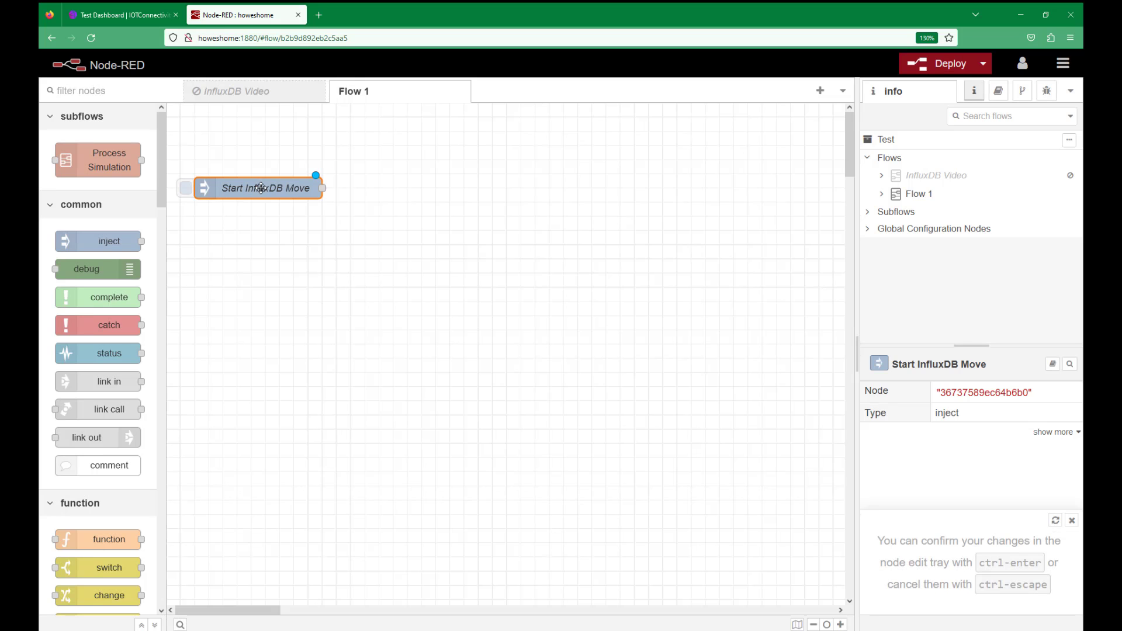
drag(269, 180, 300, 180)
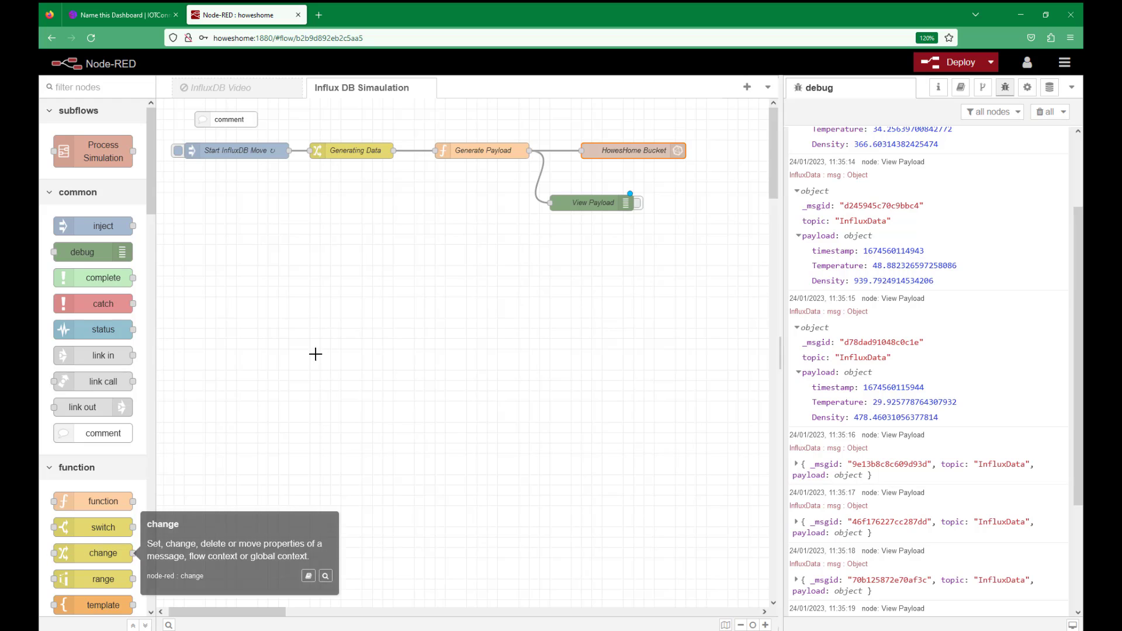
- Open the Generating Data change node's settings, try adding two blank rules, and remove them
click(355, 156)
double_click(356, 156)
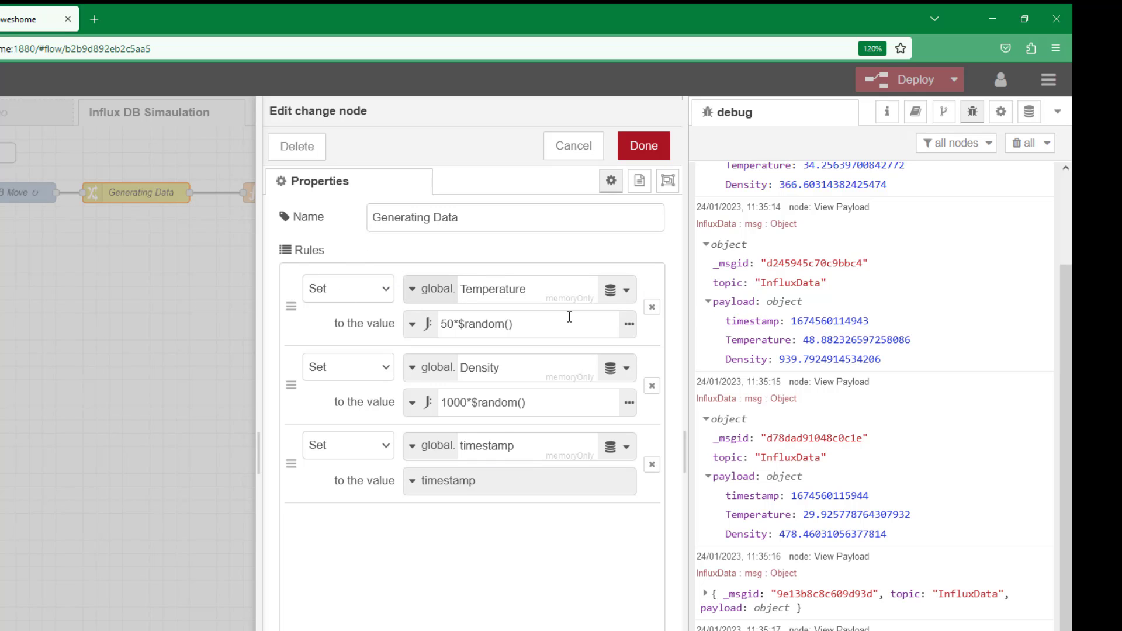
click(298, 630)
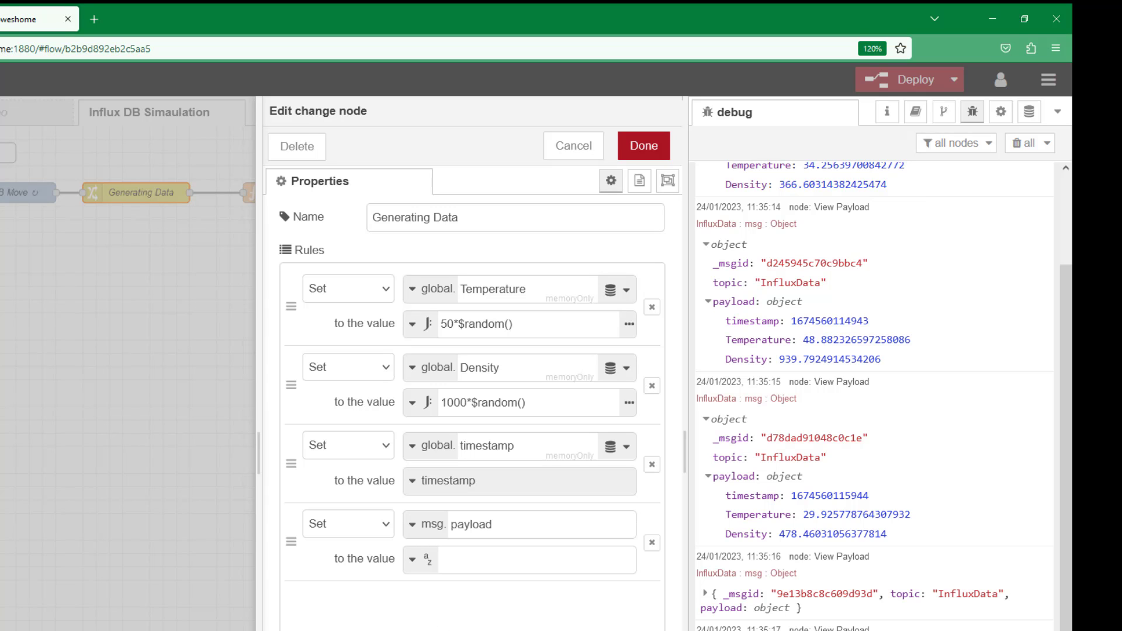
click(298, 630)
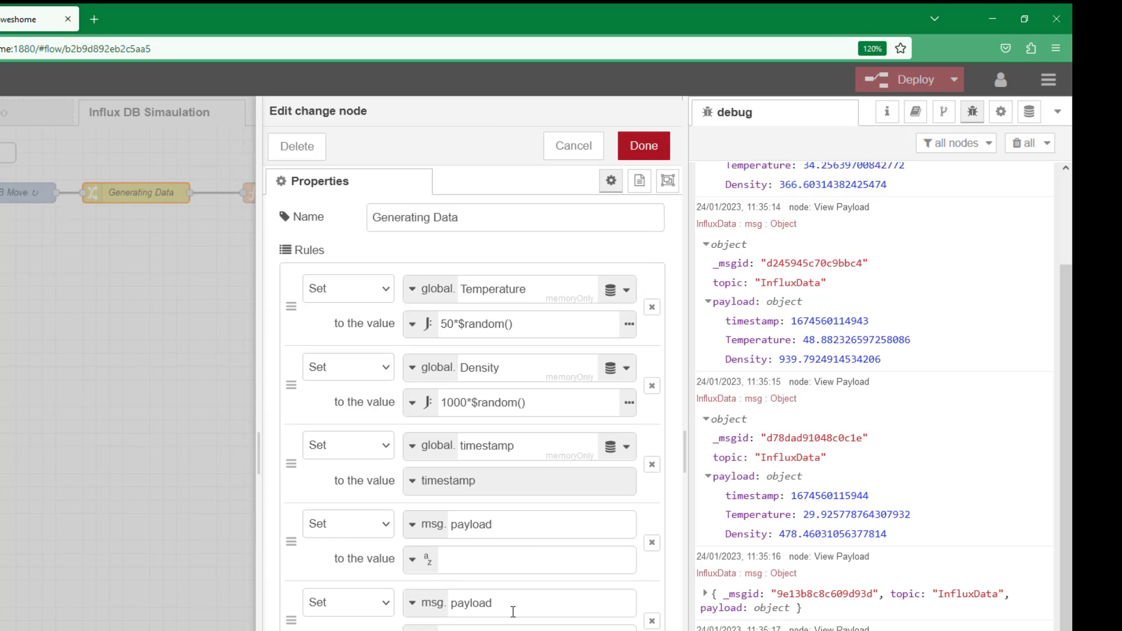
click(652, 542)
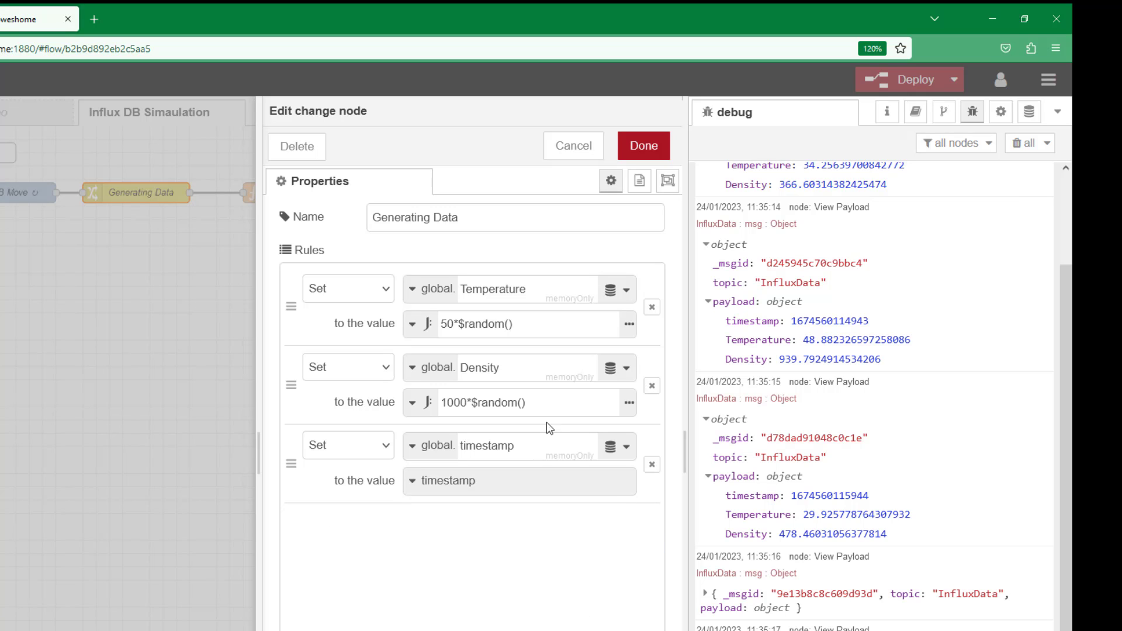
- Examine the available variable scopes and context stores for the Temperature rule, keeping global and memoryOnly
click(422, 299)
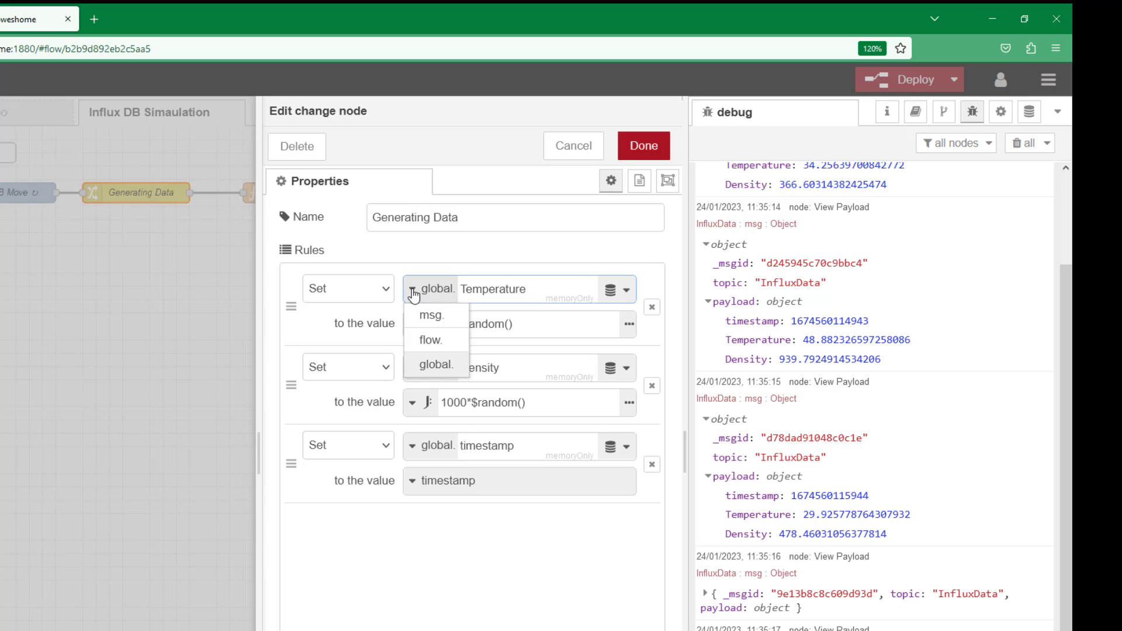
click(437, 368)
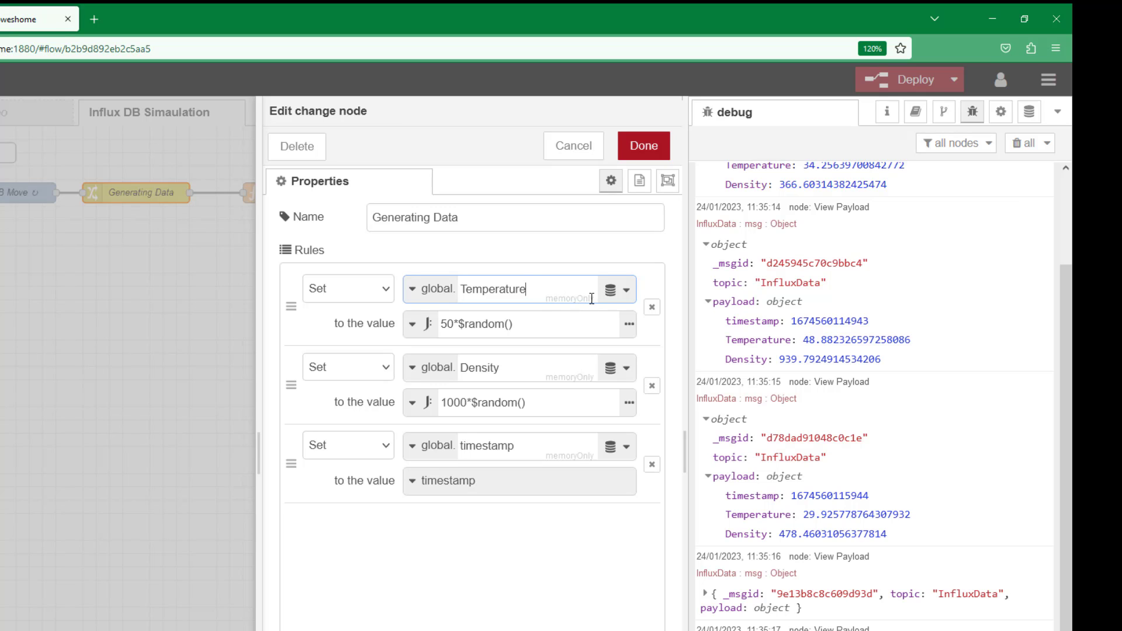
click(625, 292)
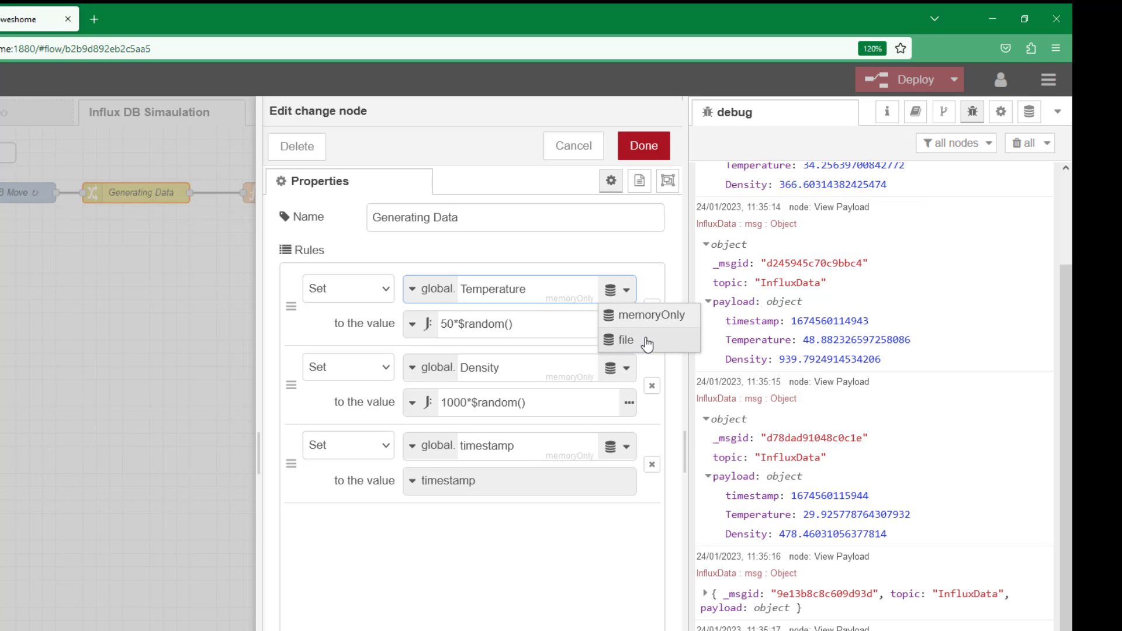
click(561, 293)
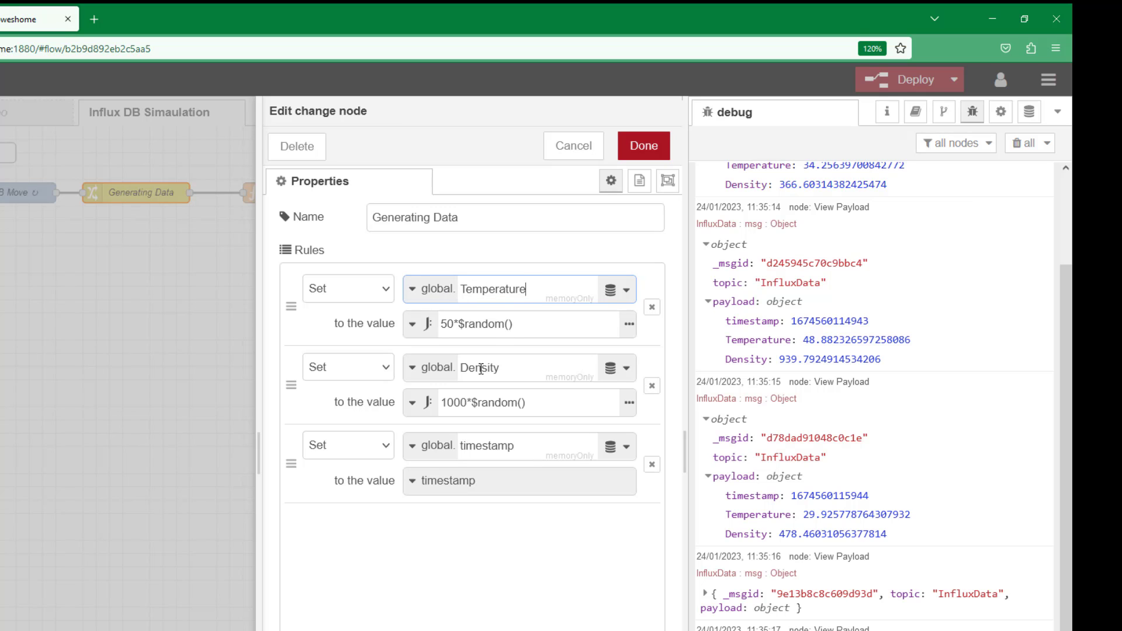
- Examine the value type choices for the Temperature and timestamp rules, and close the Generating Data settings
click(413, 325)
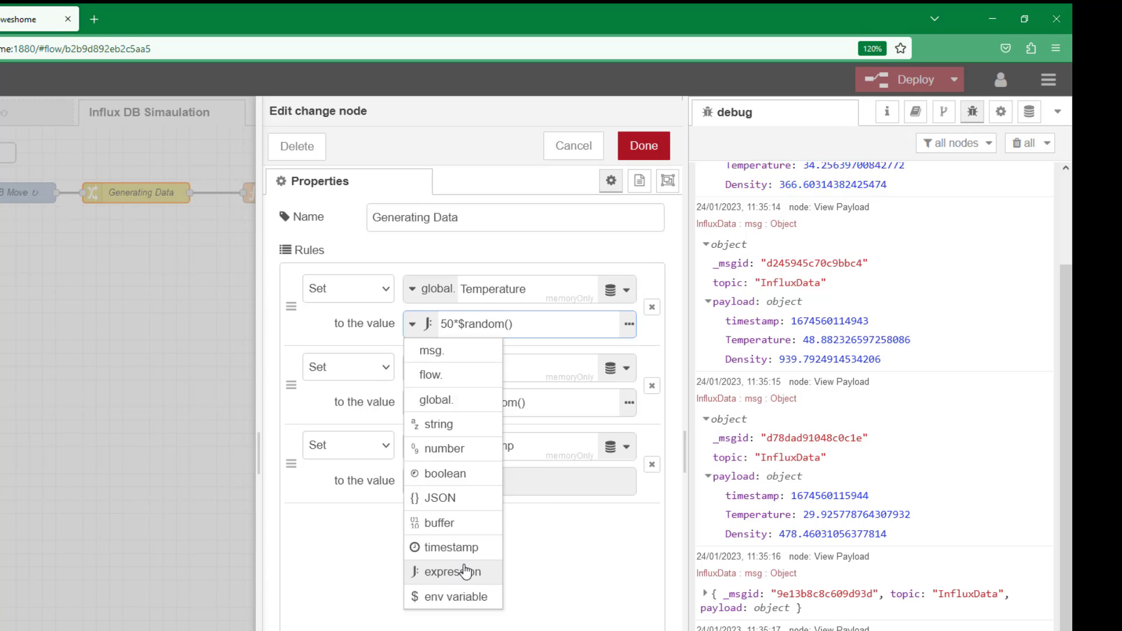
click(412, 325)
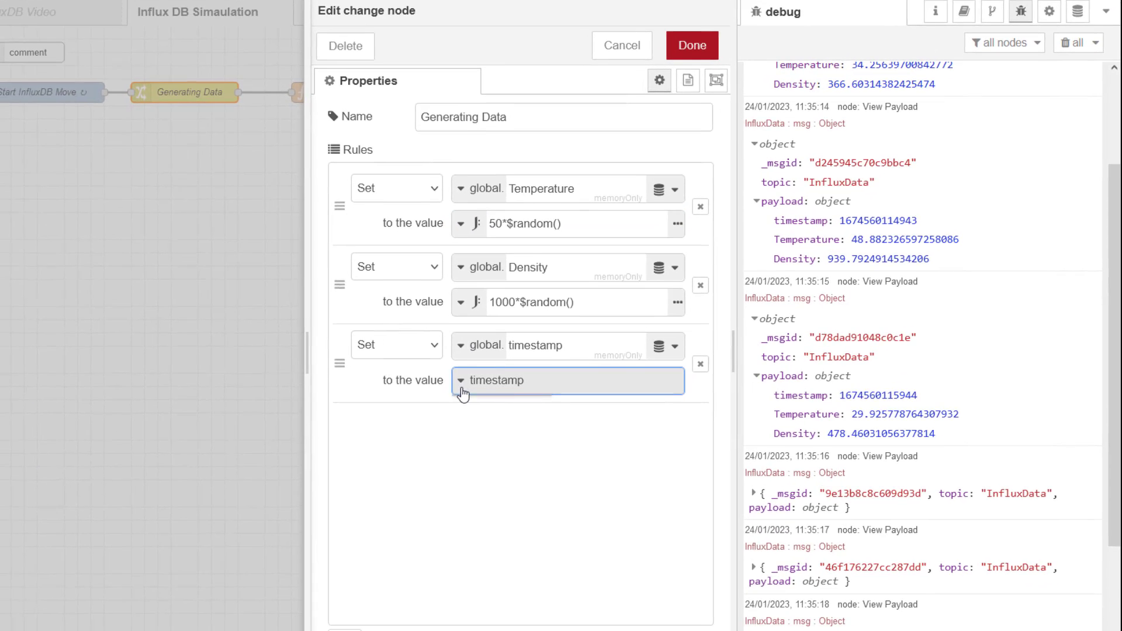
click(413, 481)
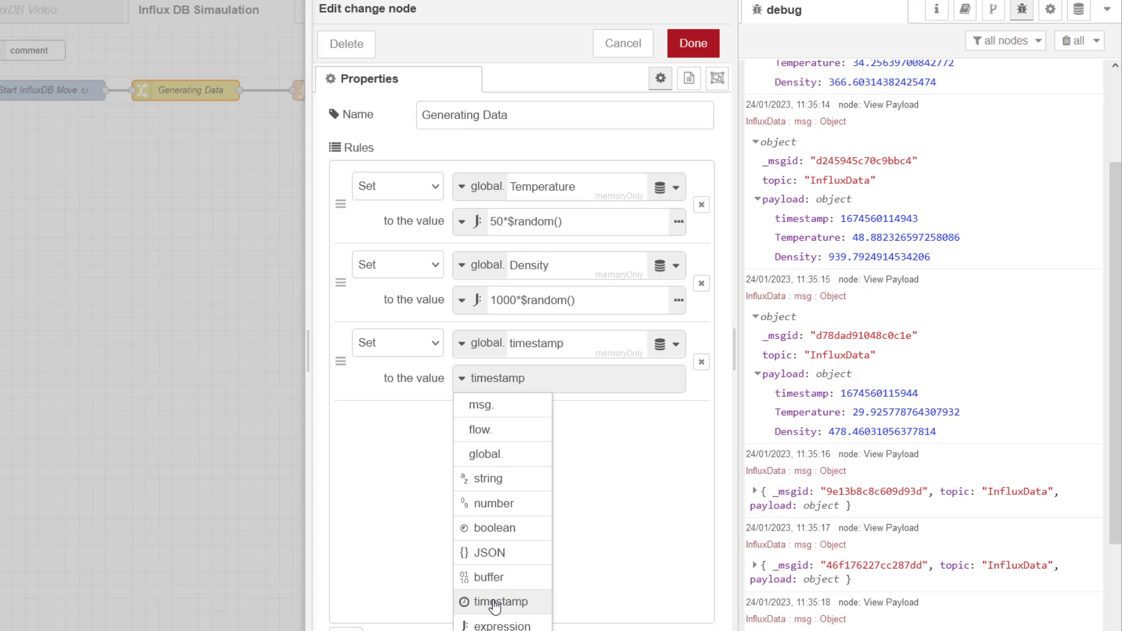
click(645, 578)
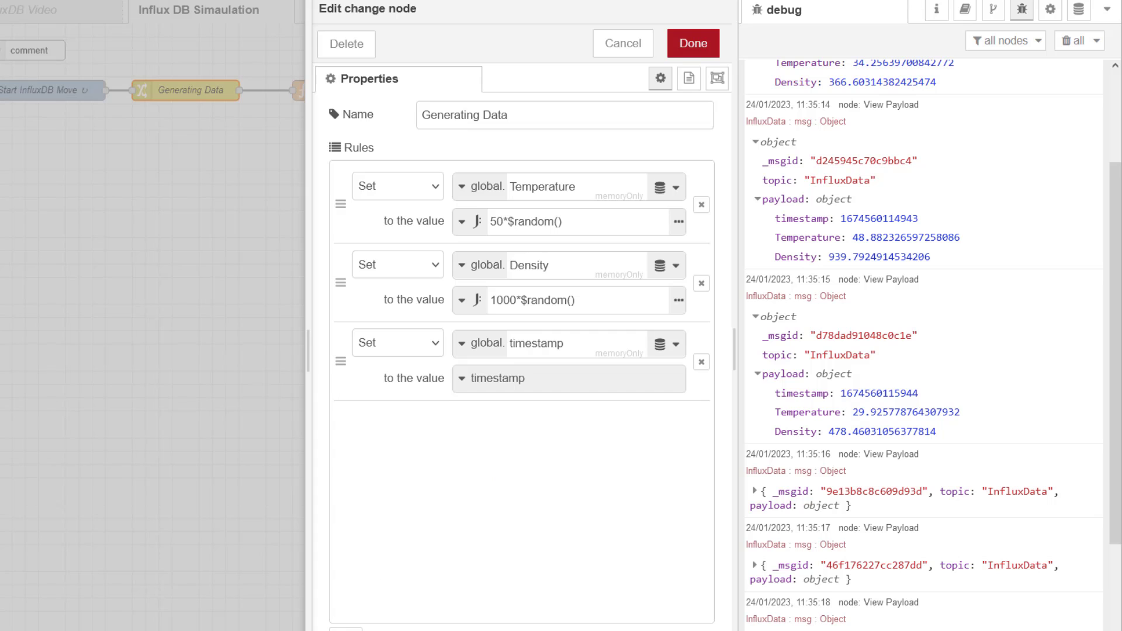
click(694, 43)
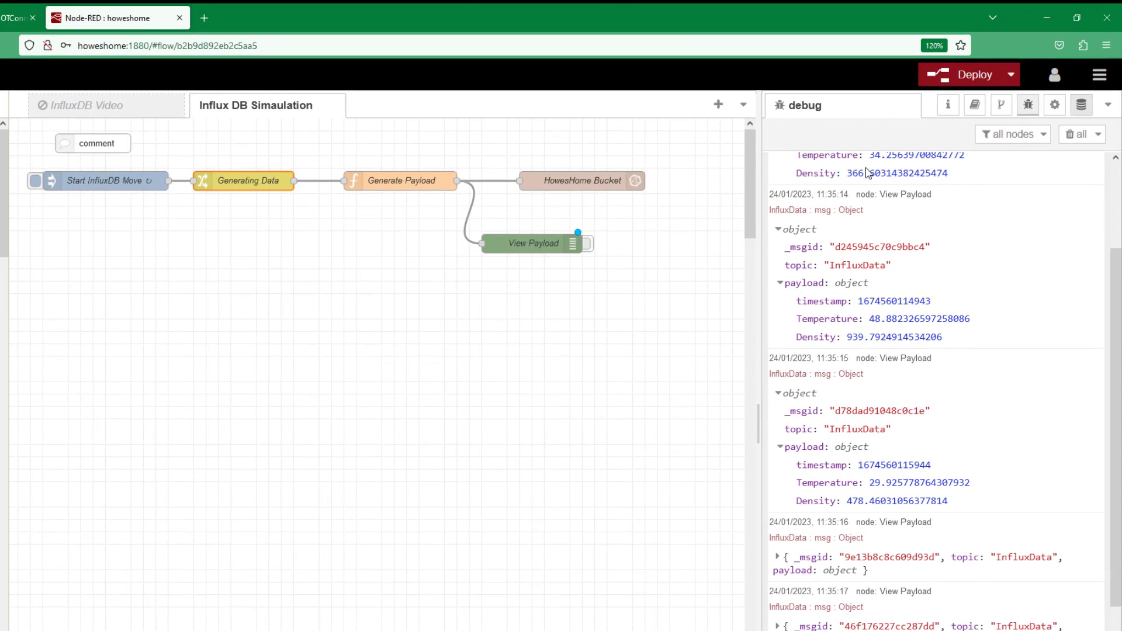
- Show the context data and trigger Start InfluxDB Move twice, refreshing the global variables after each injection
click(1107, 105)
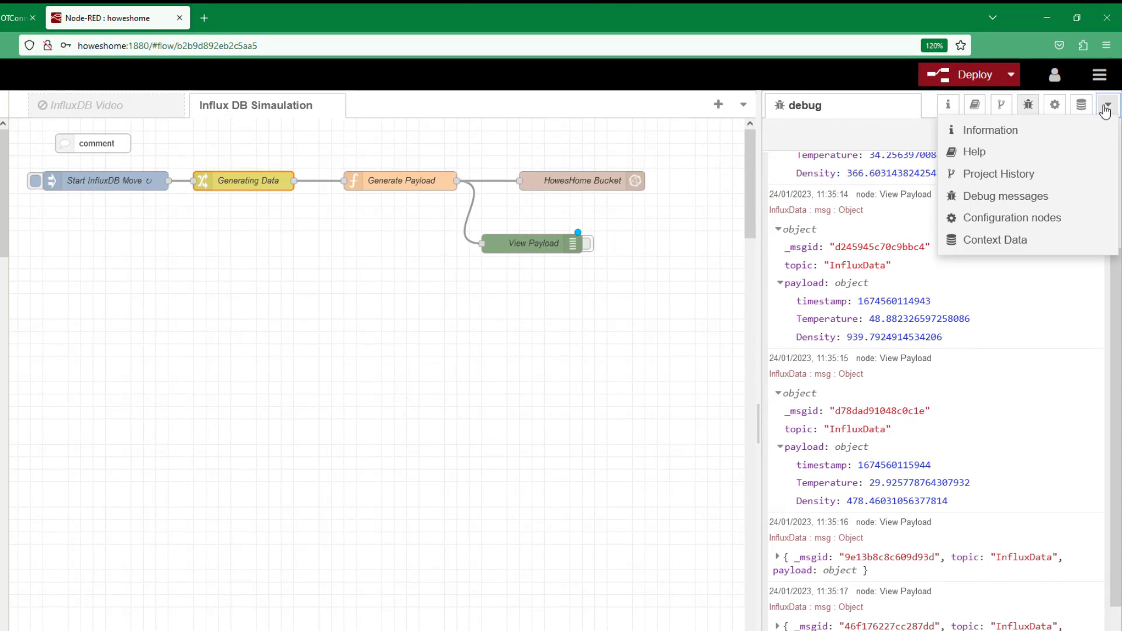
click(1021, 244)
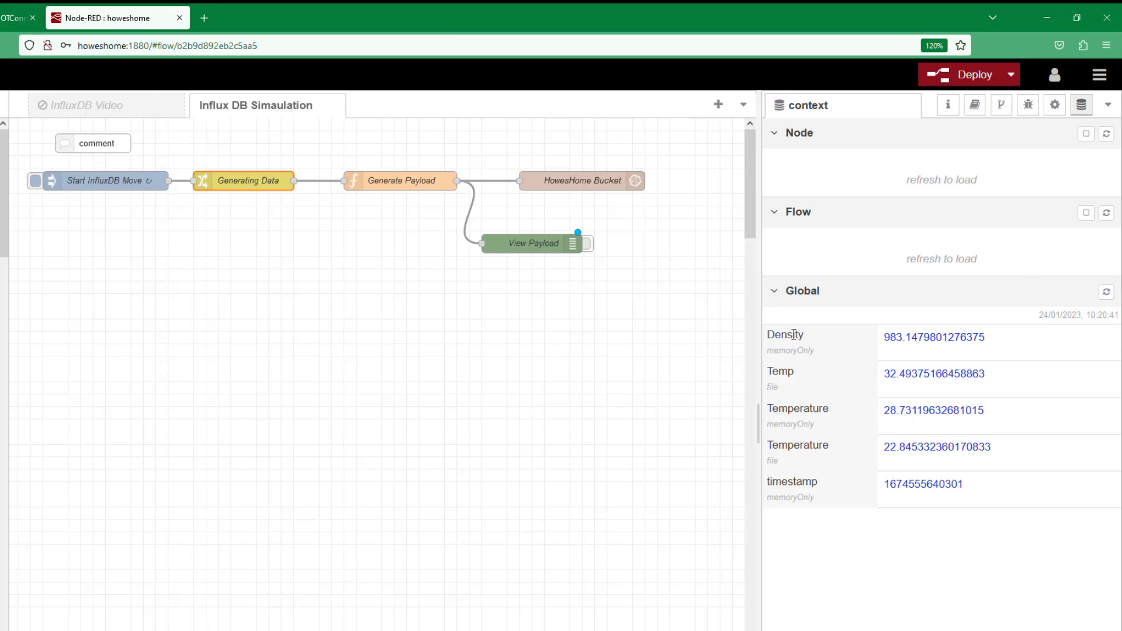
click(35, 181)
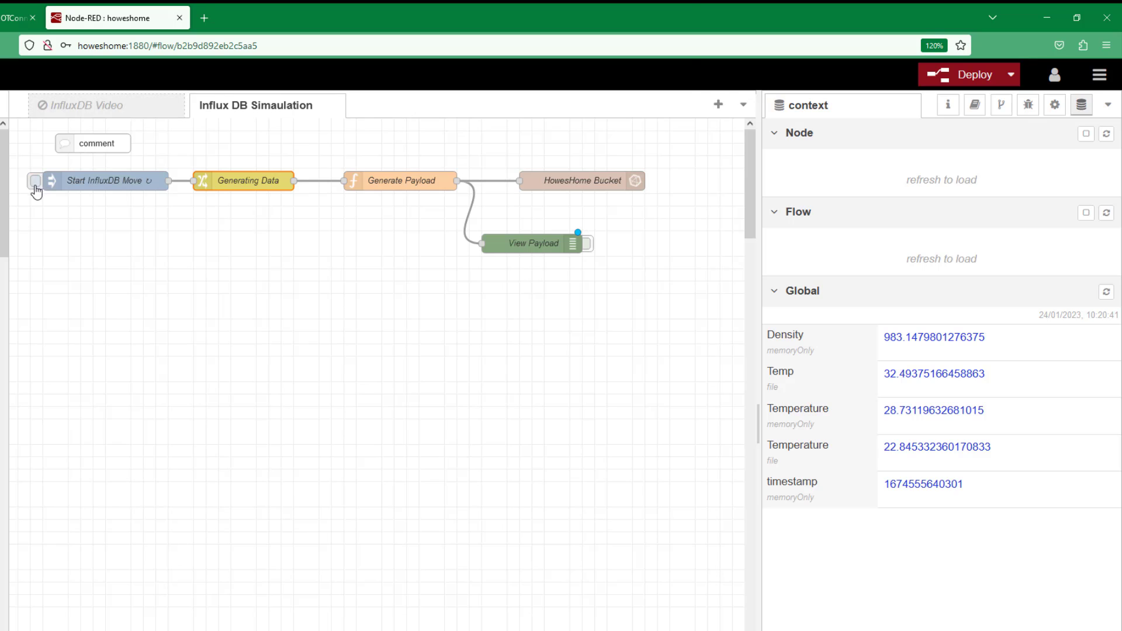
click(1106, 292)
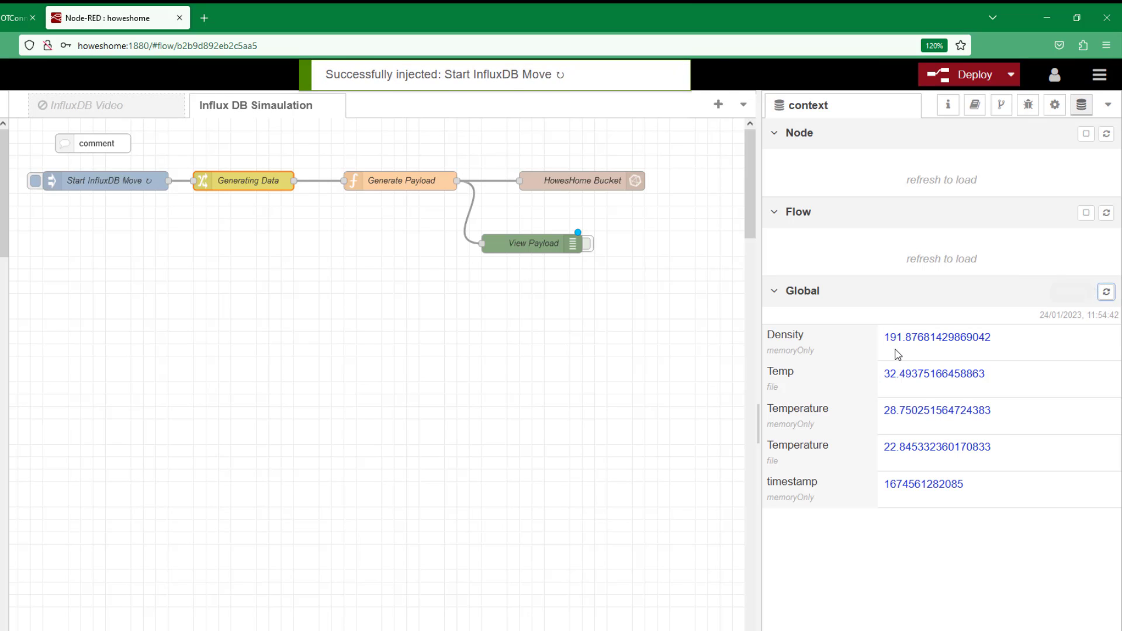
click(35, 180)
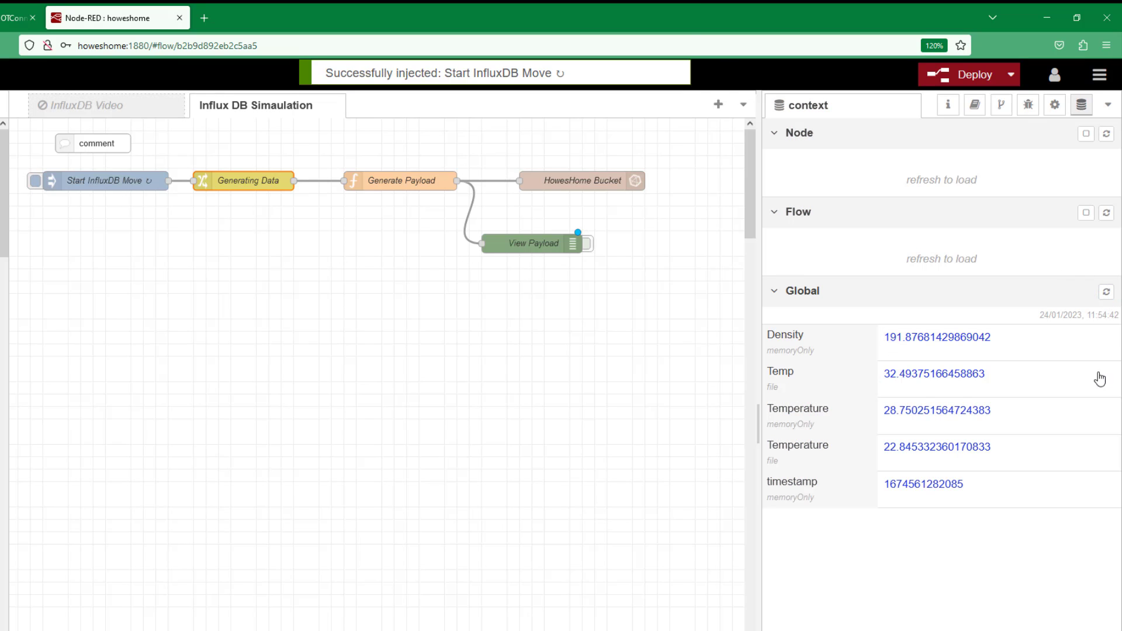
click(1105, 296)
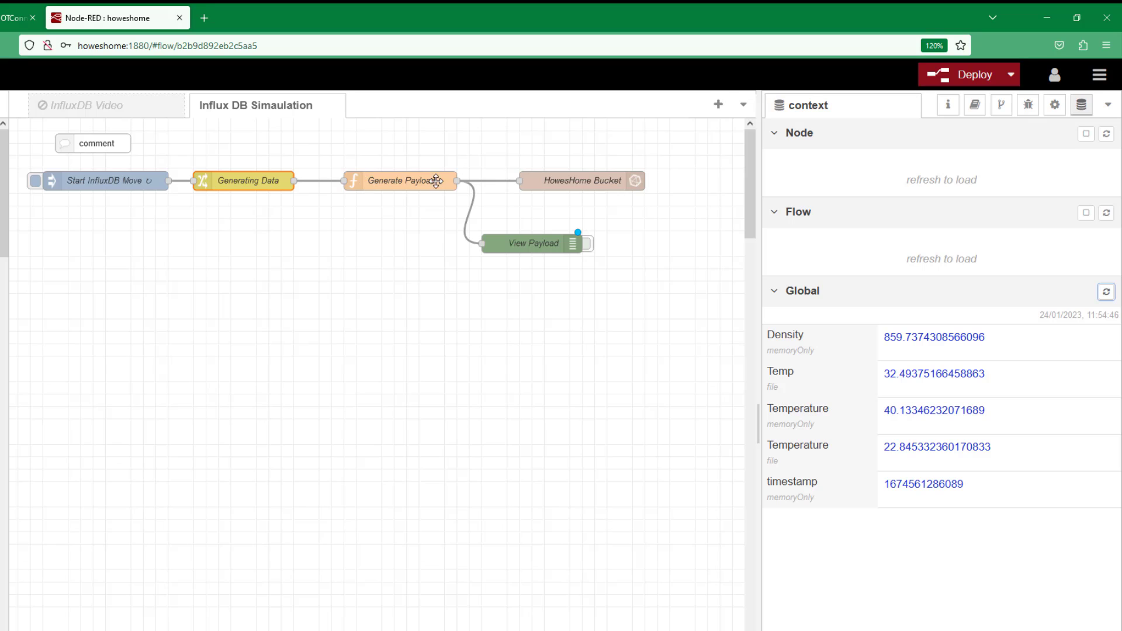
- Examine the available rule actions for the Temperature rule in the Generating Data change node, and close its settings
double_click(230, 178)
click(474, 275)
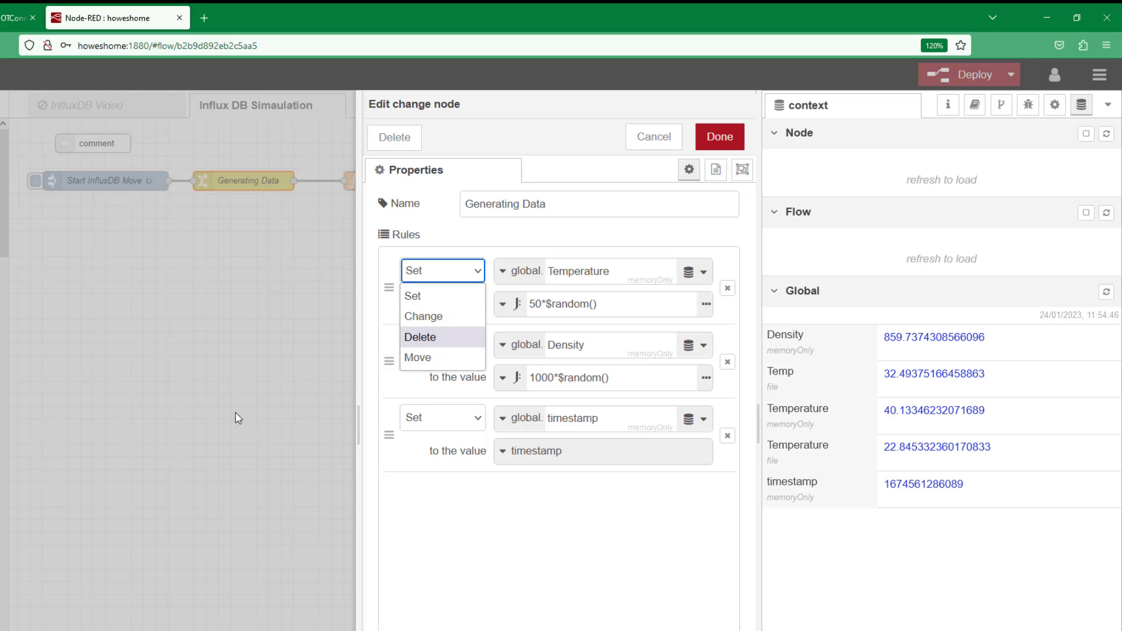
click(250, 291)
click(251, 291)
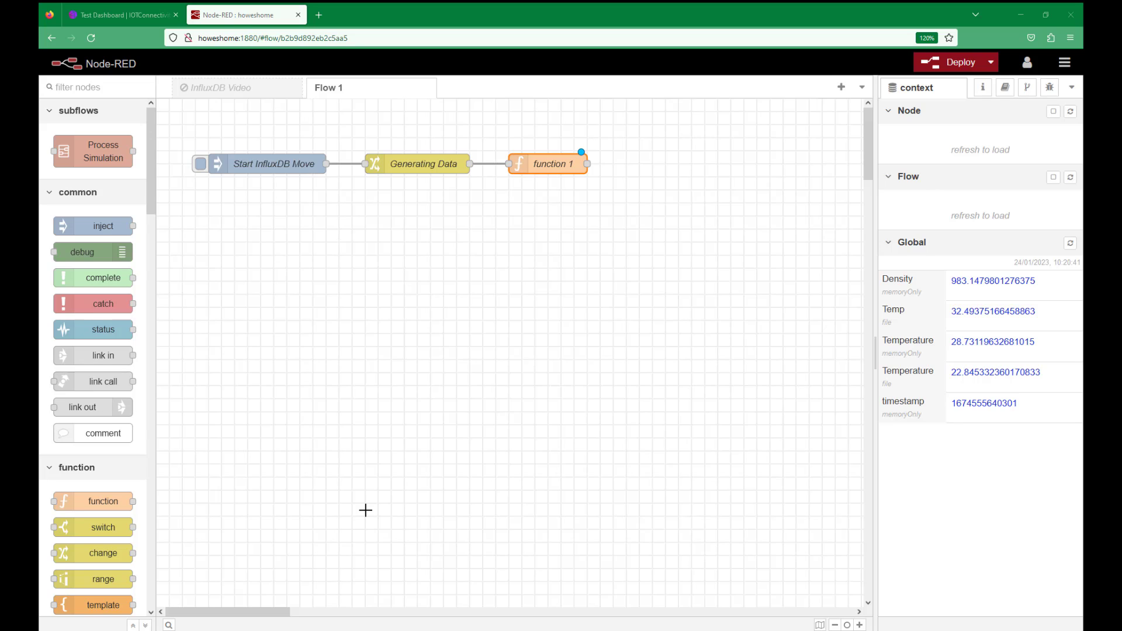
- In function 1's On Message code, read the global temperature below the Dens line with var Temp=global.get('Temperature')
double_click(549, 163)
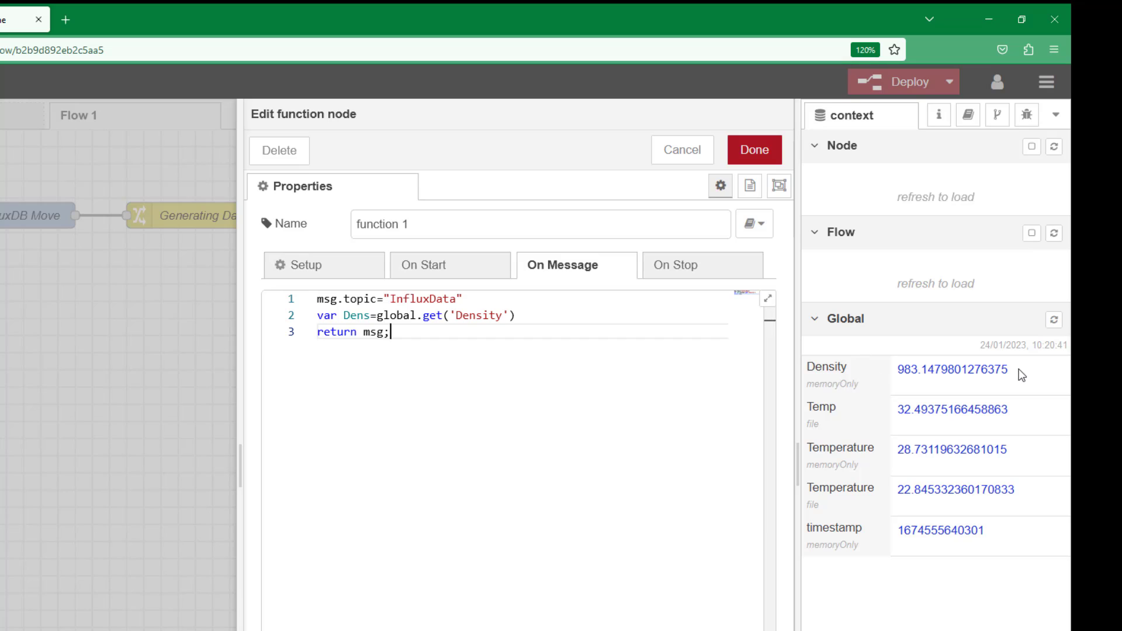
click(532, 315)
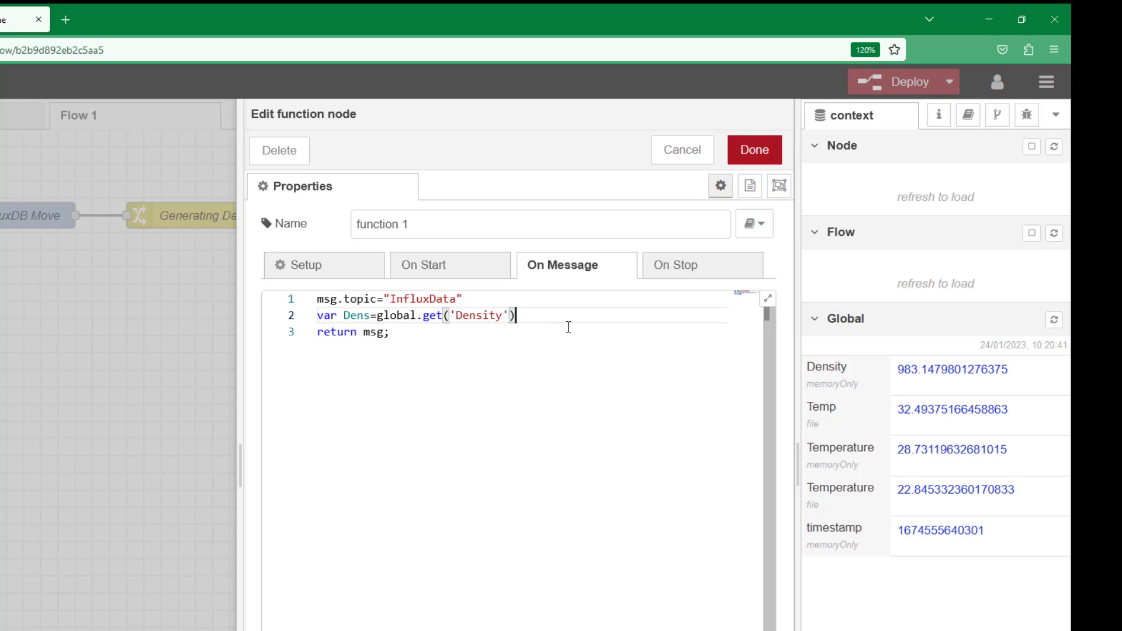
key(Return)
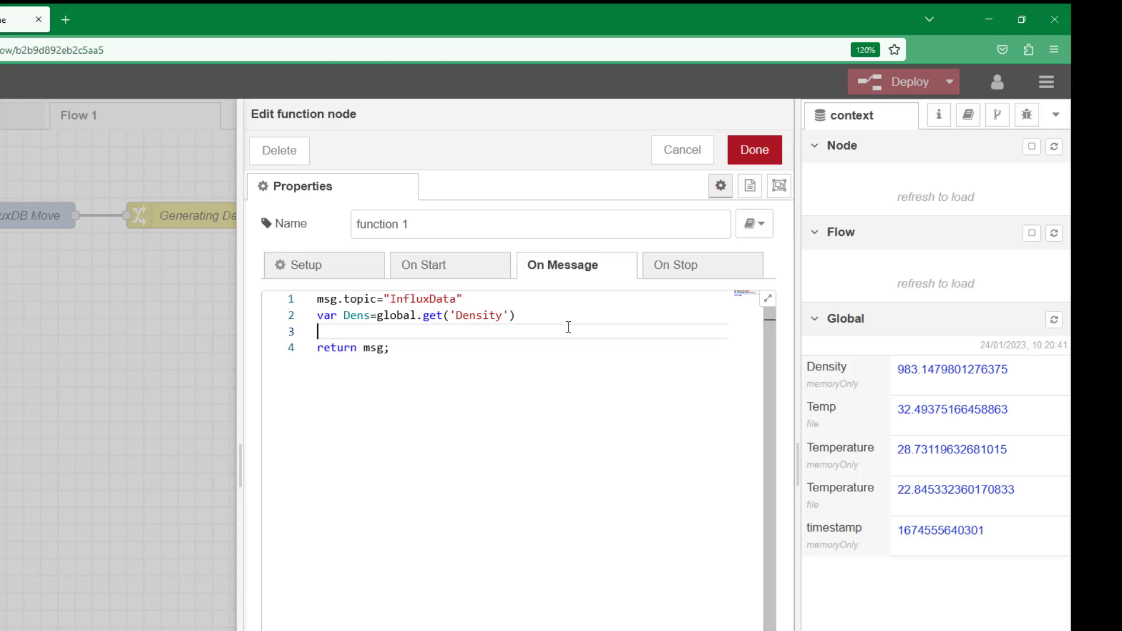
text(var)
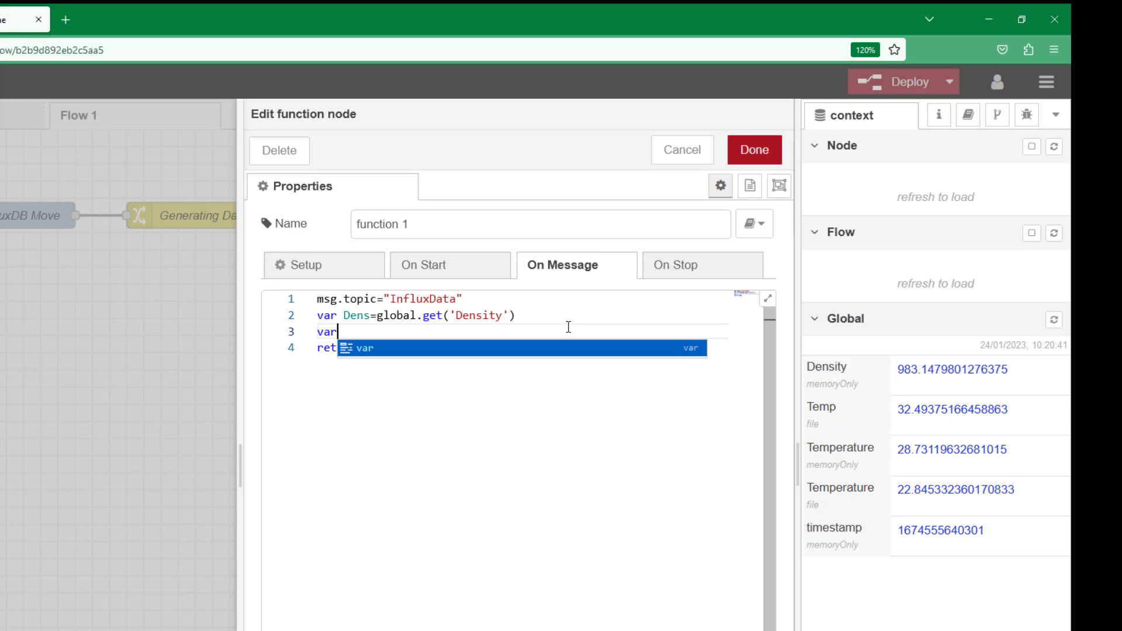
text( Temp)
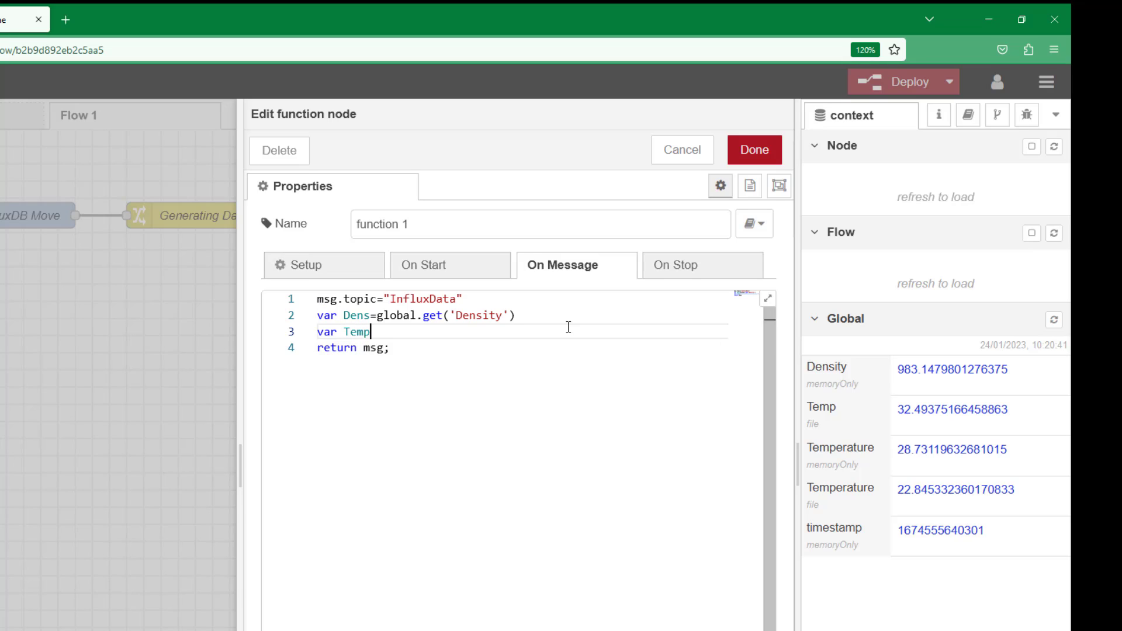
text(=)
text(g)
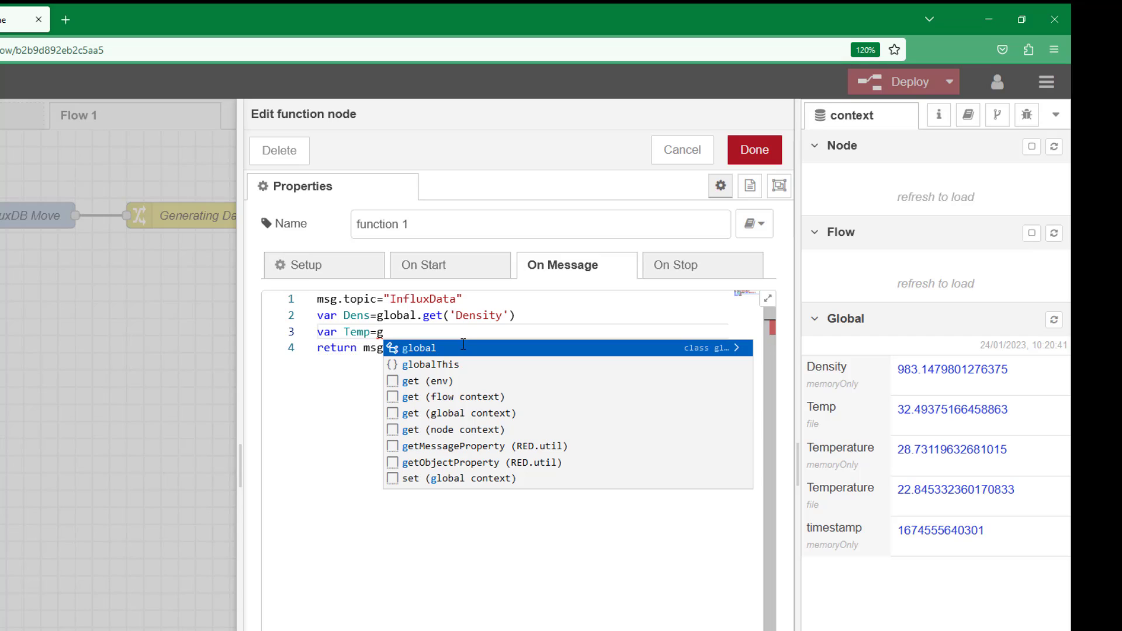
click(450, 349)
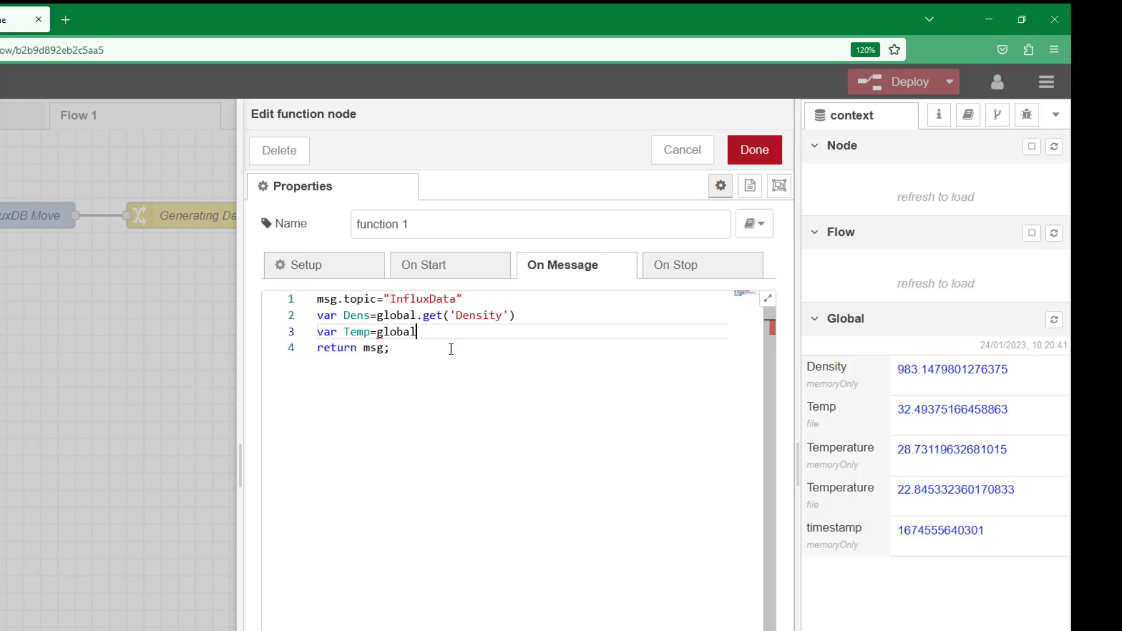
text(.ge)
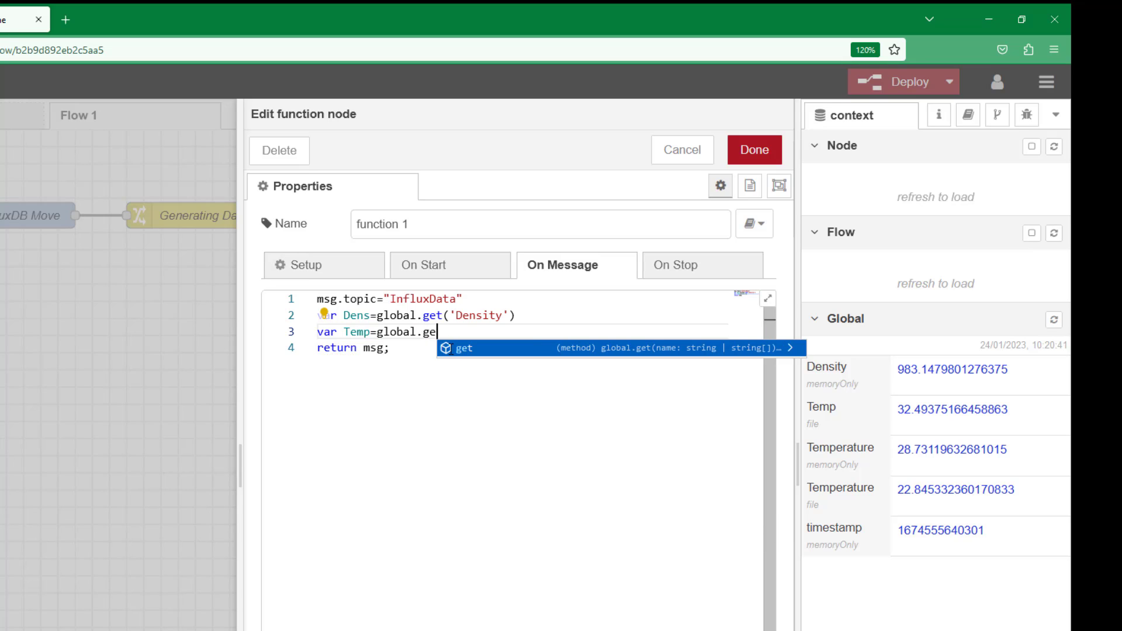
click(451, 348)
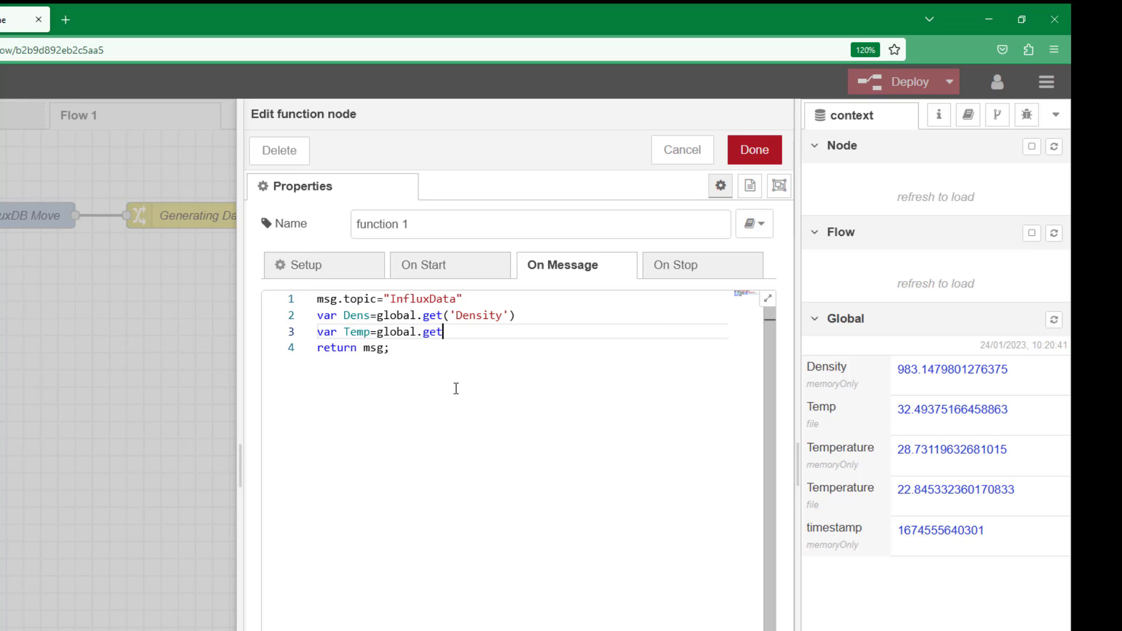
text(()
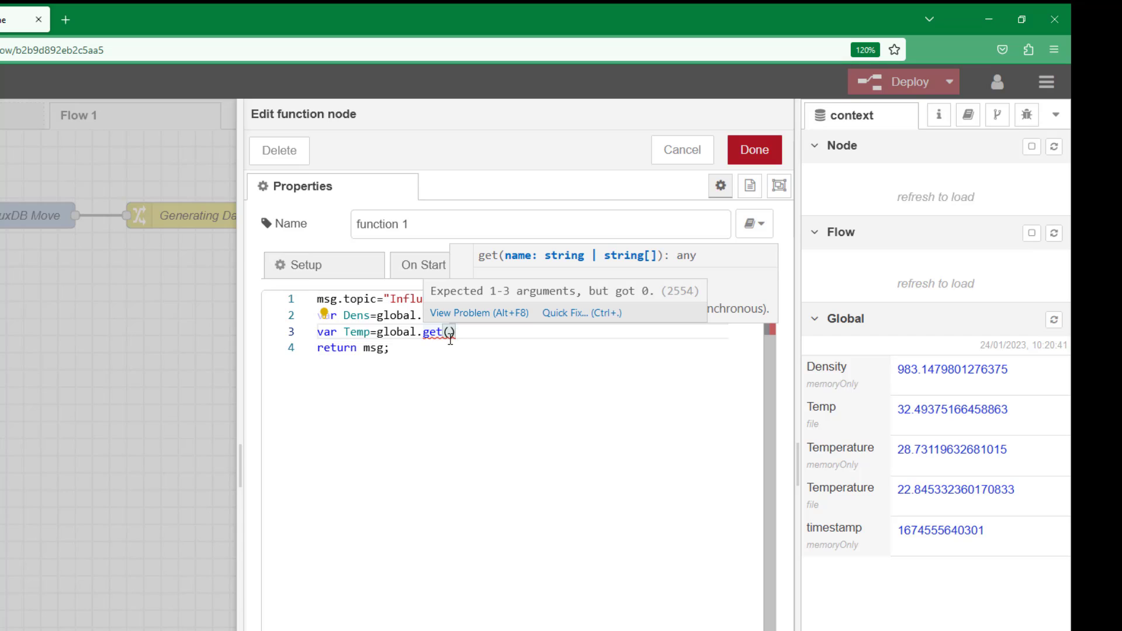
text(')
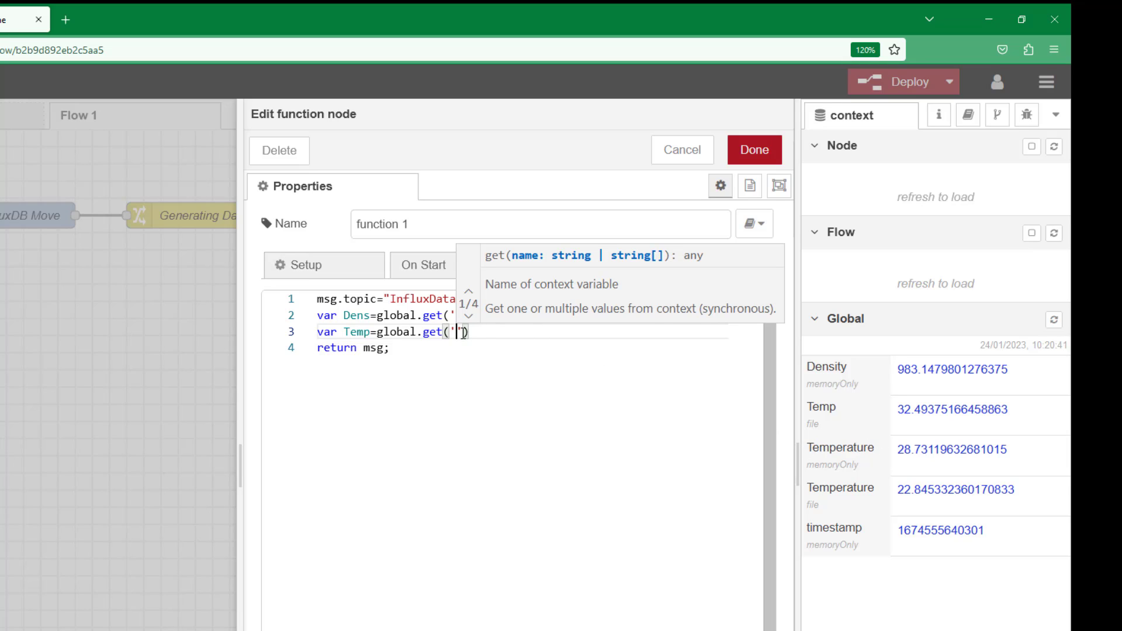
text(Temperature)
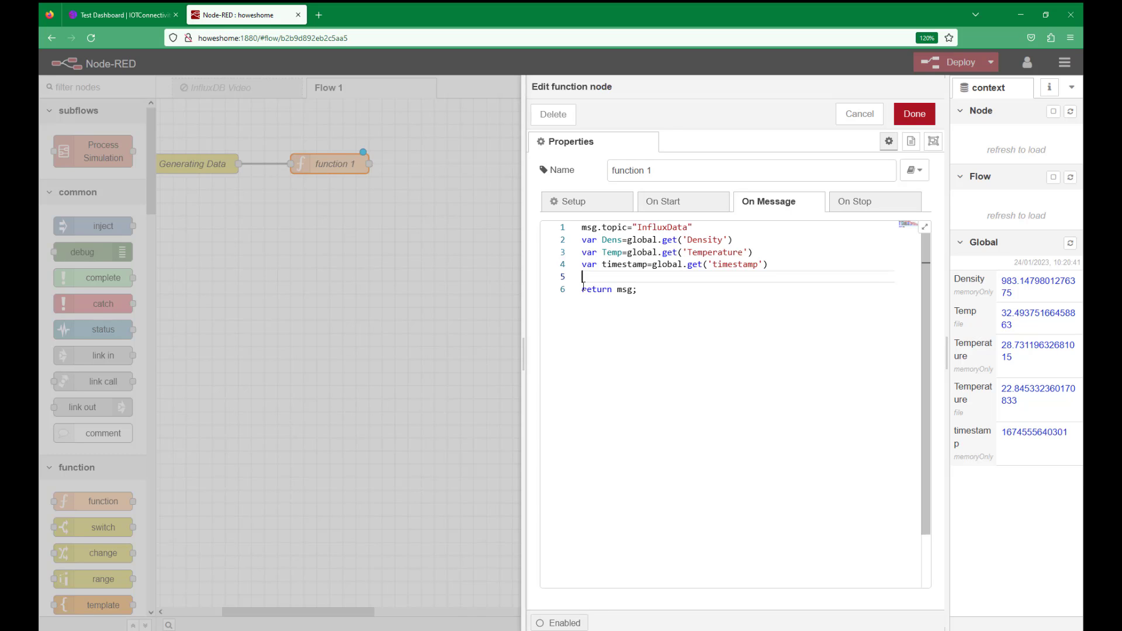
- Start a msg.payload object assignment with curly braces on a new line before return msg
text(msg)
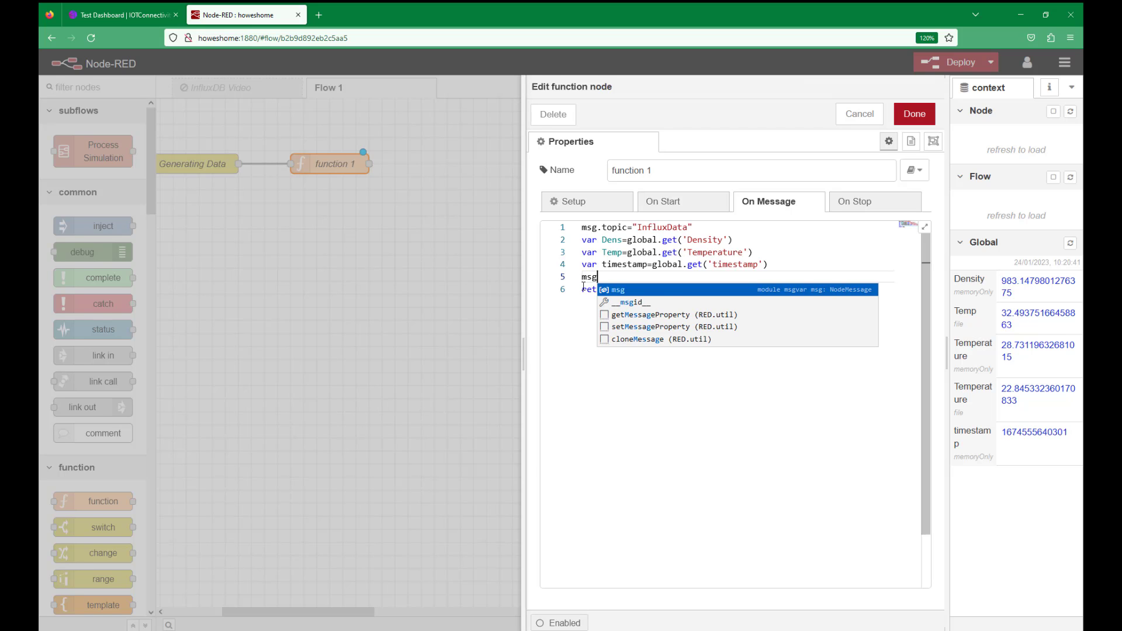
text(.)
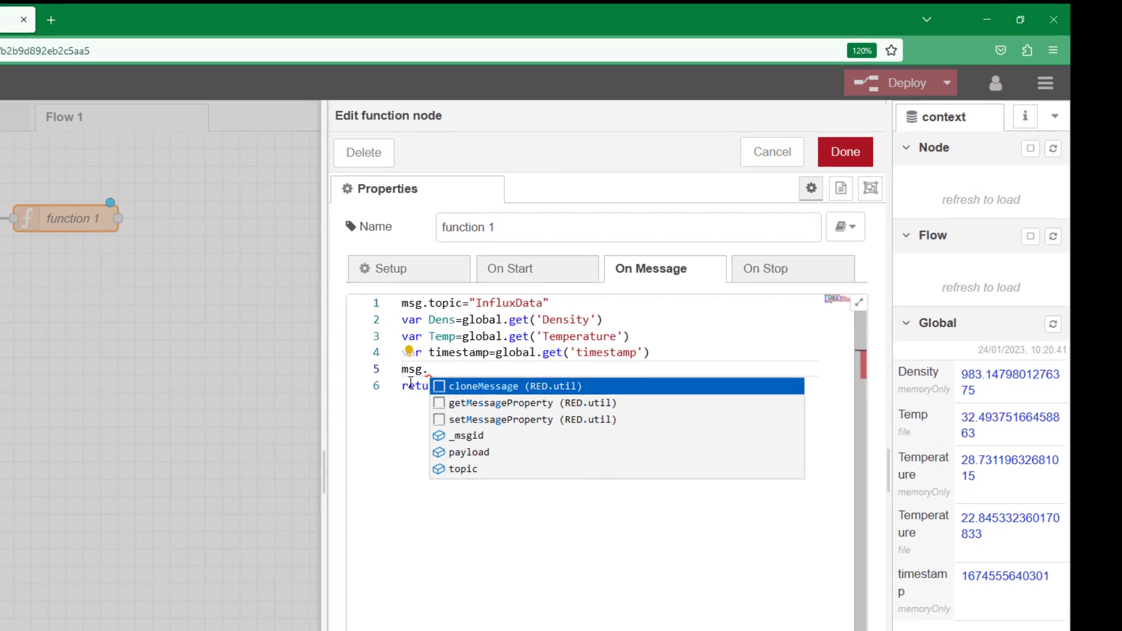
click(467, 452)
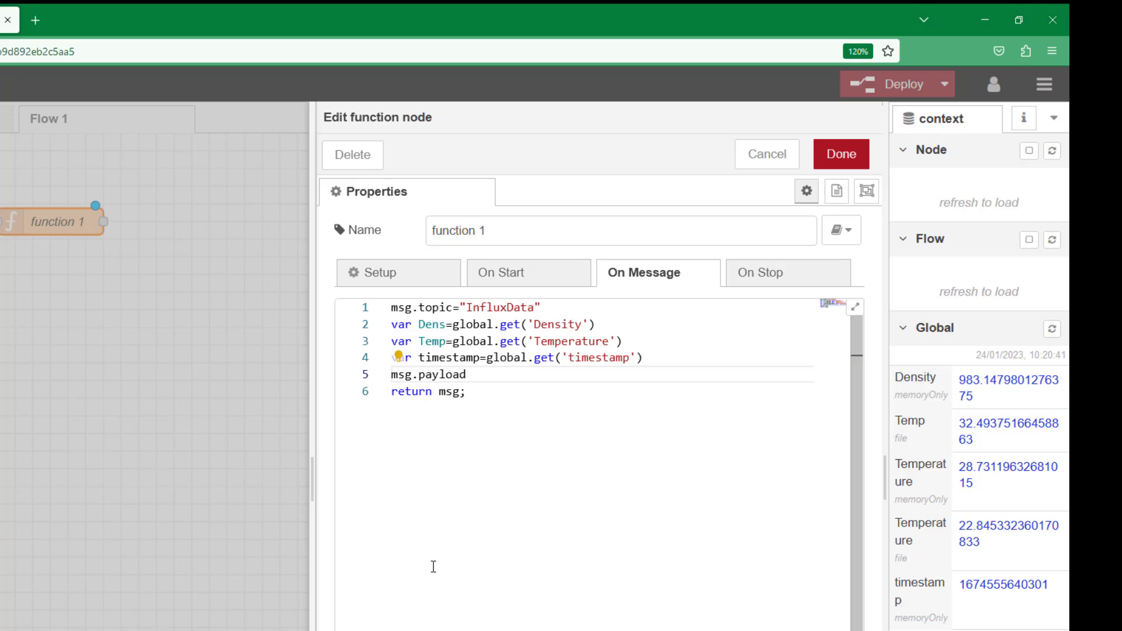
text(v= 9)
key(BackSpace)
text({)
key(Return)
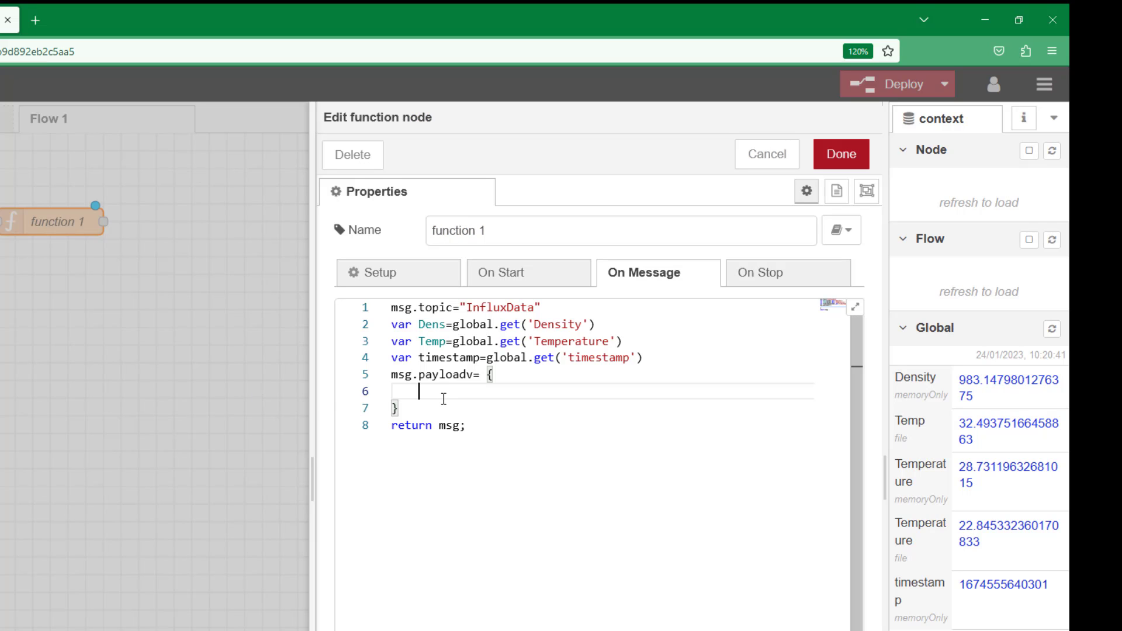
- Add the entry "timestamp" : timestamp as the first property of the payload object
text(")
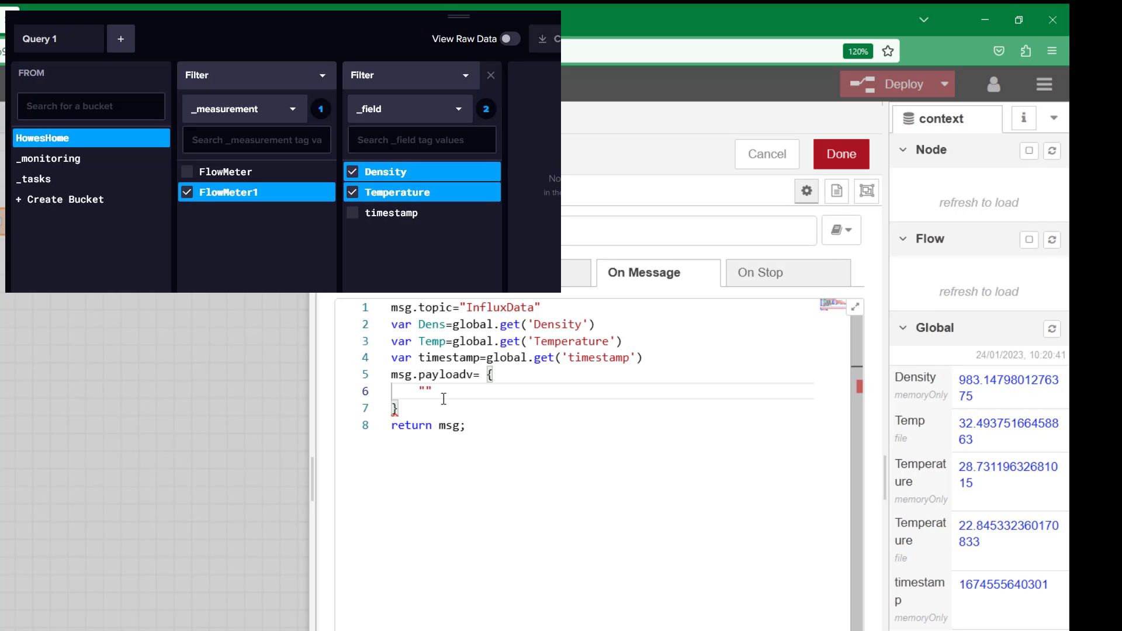
text(TIMESTAM)
key(Return)
text(:)
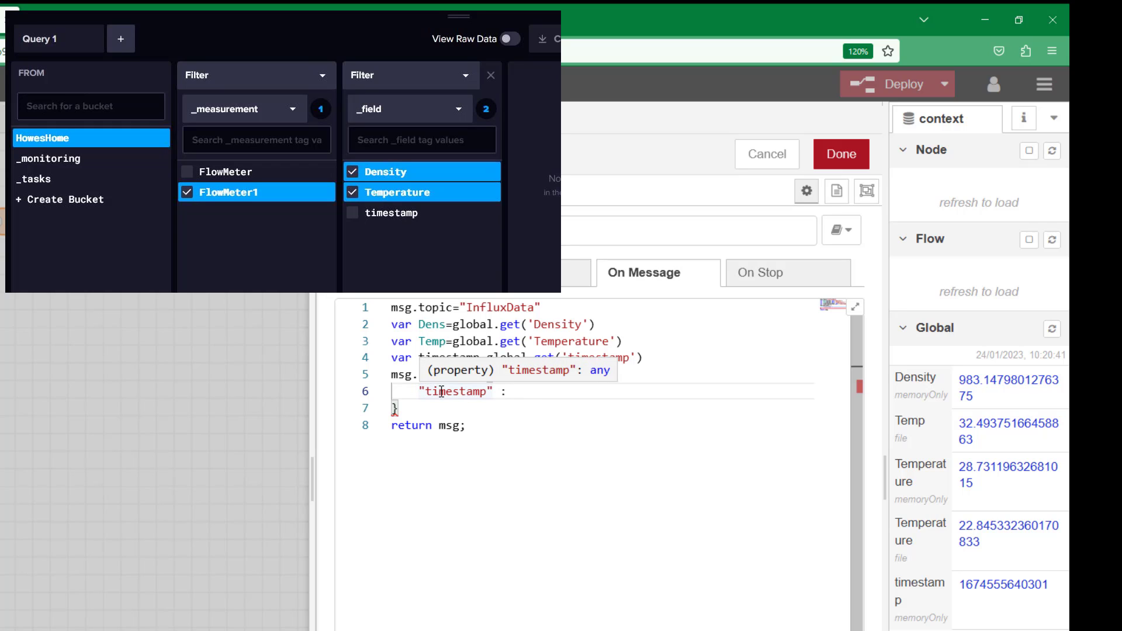
text(tim)
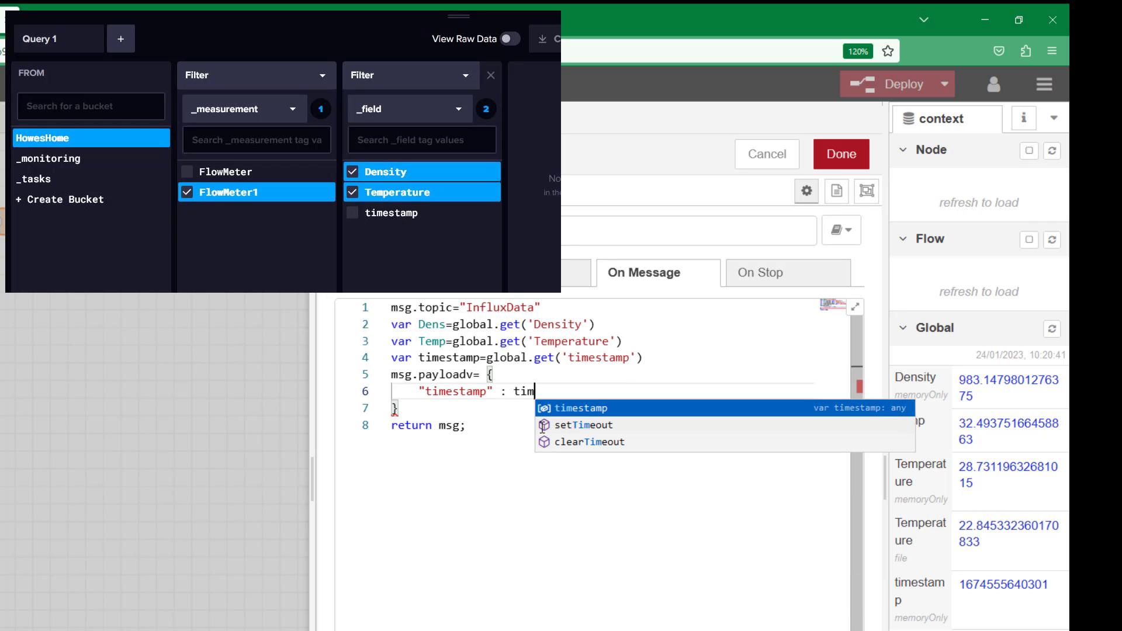
text(estamp)
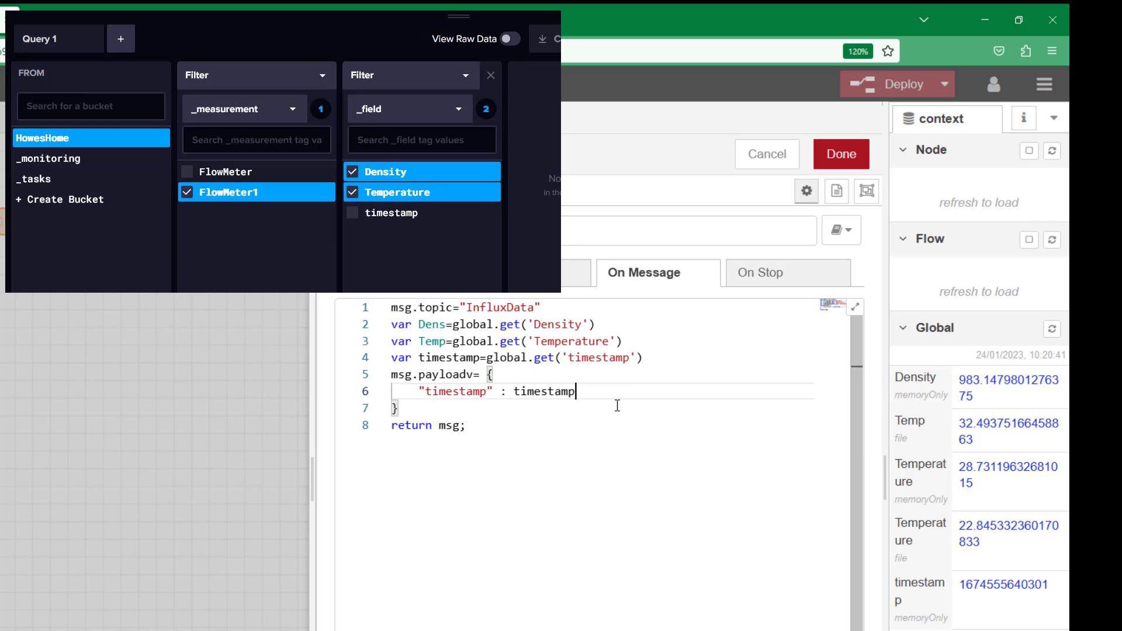
text(,)
key(Return)
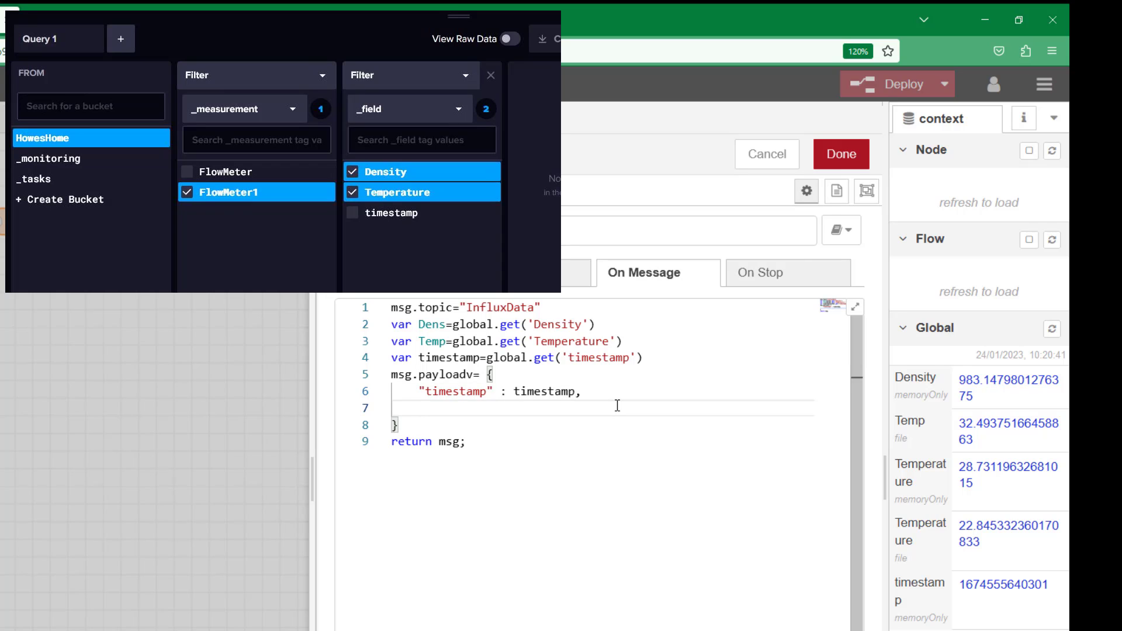
- Add the entries "Temperature" : Temp and "Density" : Dens to the payload object
text("T)
text(pea)
key(BackSpace)
key(BackSpace)
text(erature" :)
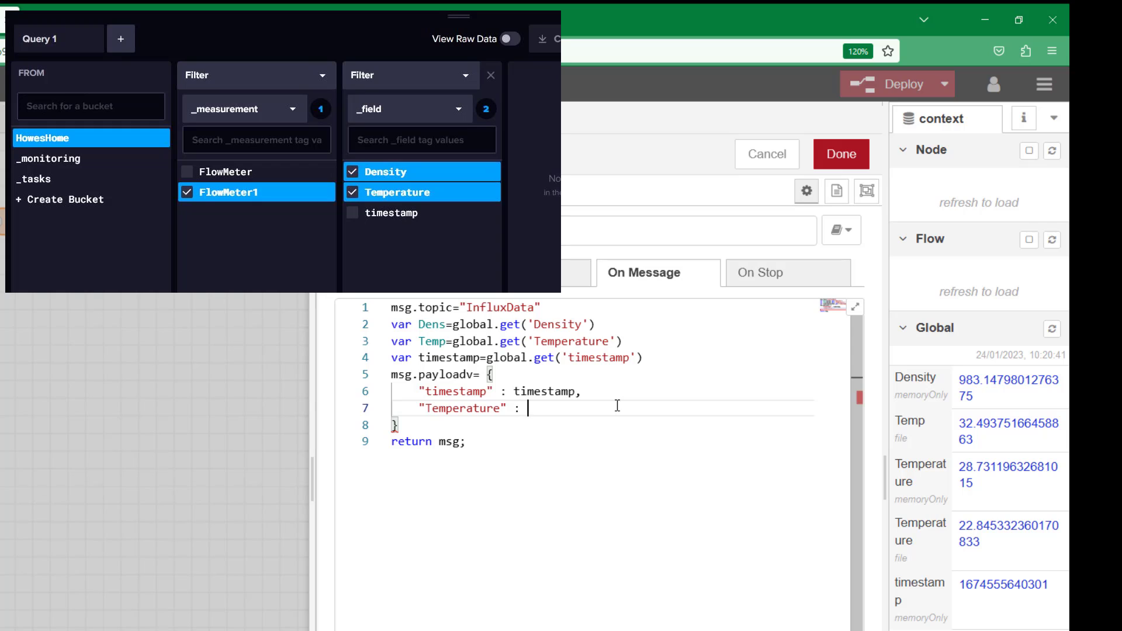
text(Teamp)
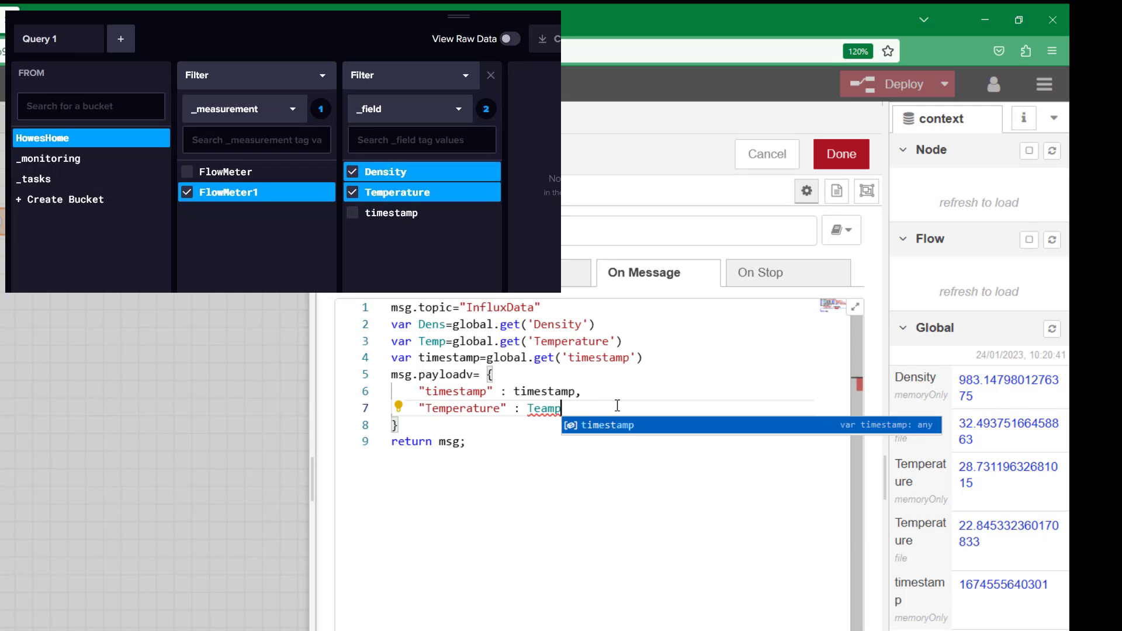
key(BackSpace)
key(BackSpace)
key(BackSpace)
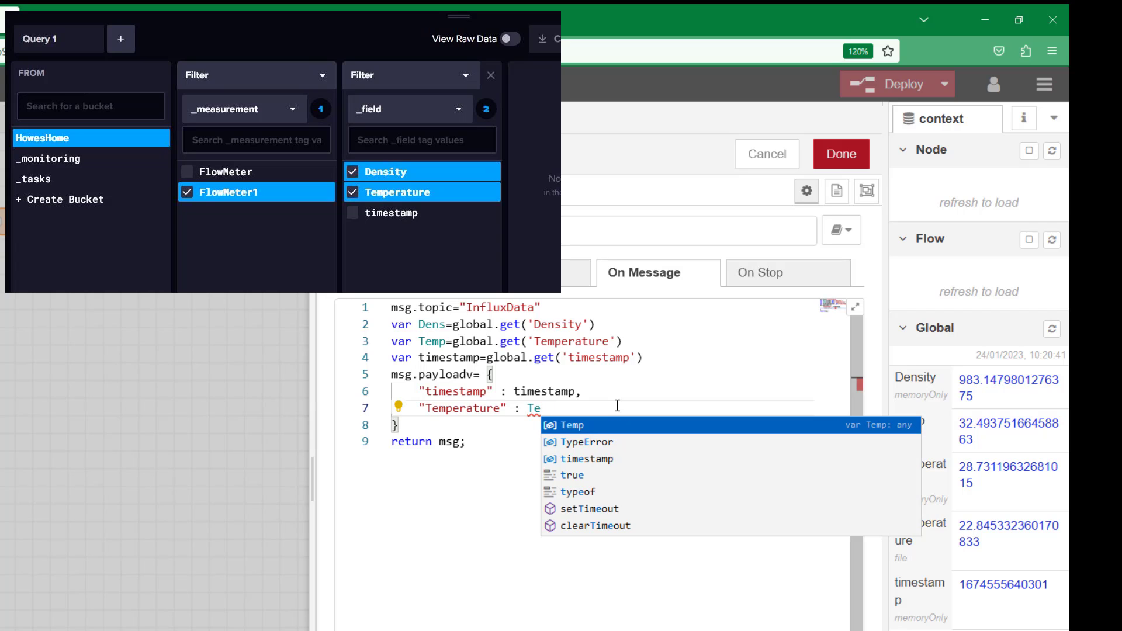
text(mp,)
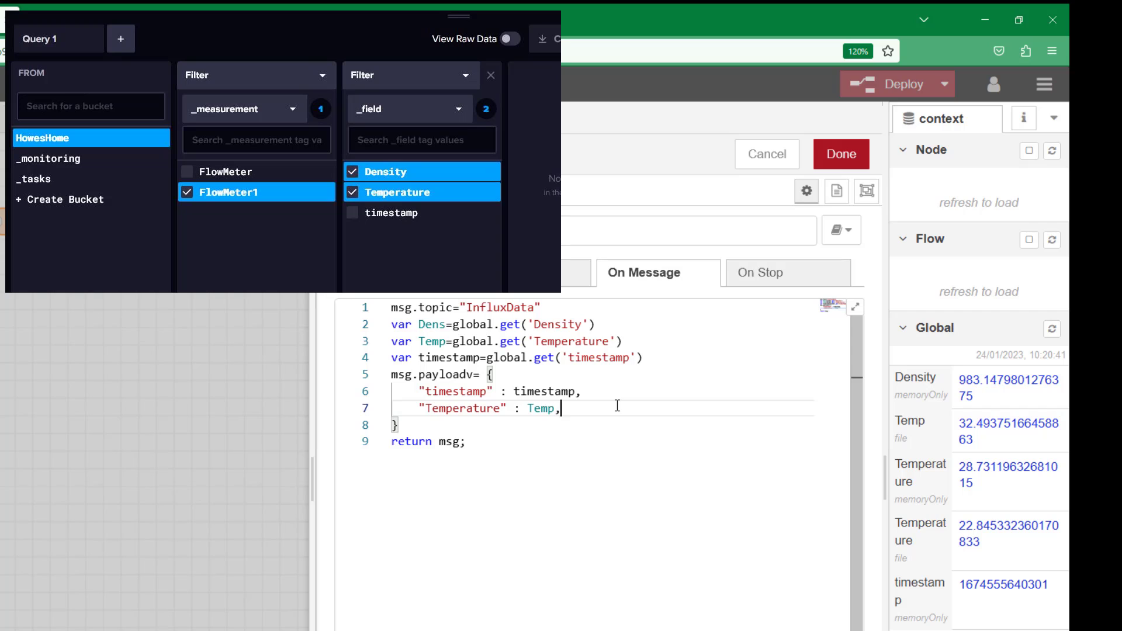
key(Return)
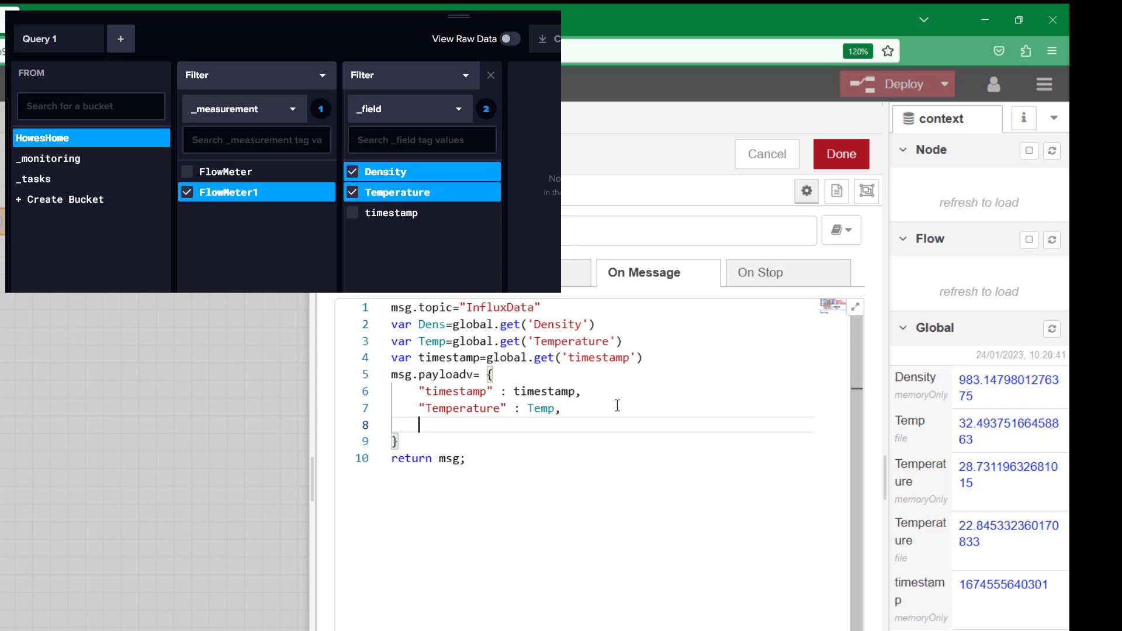
text("Density" : Dens)
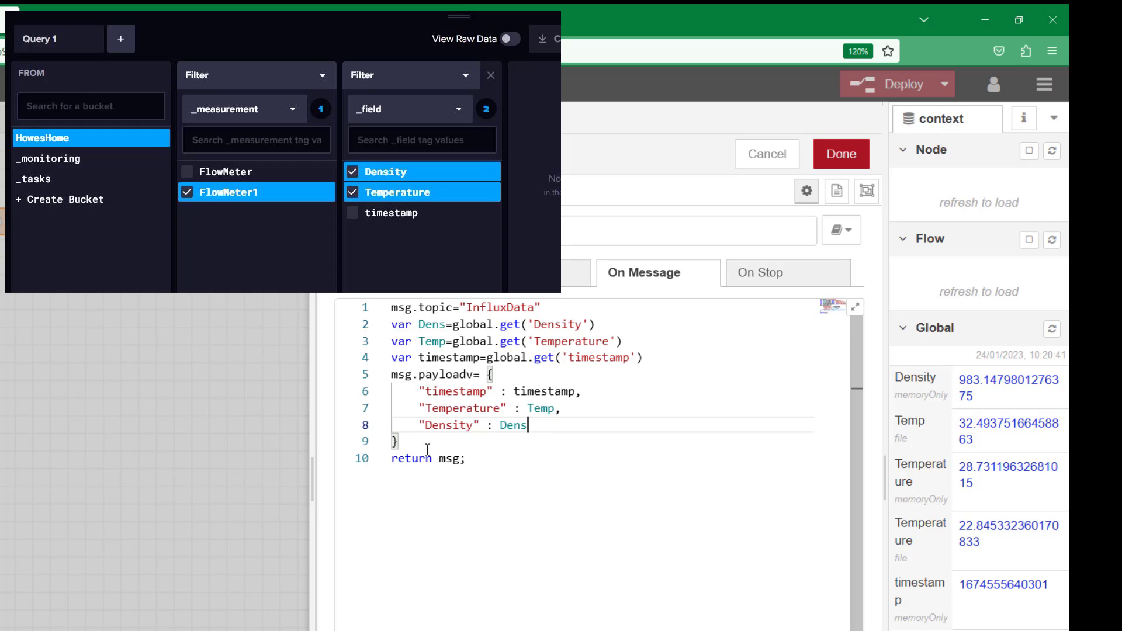
- Correct the misspelled payload property to msg.payload and rename the function node as Generate Payload
click(480, 377)
key(BackSpace)
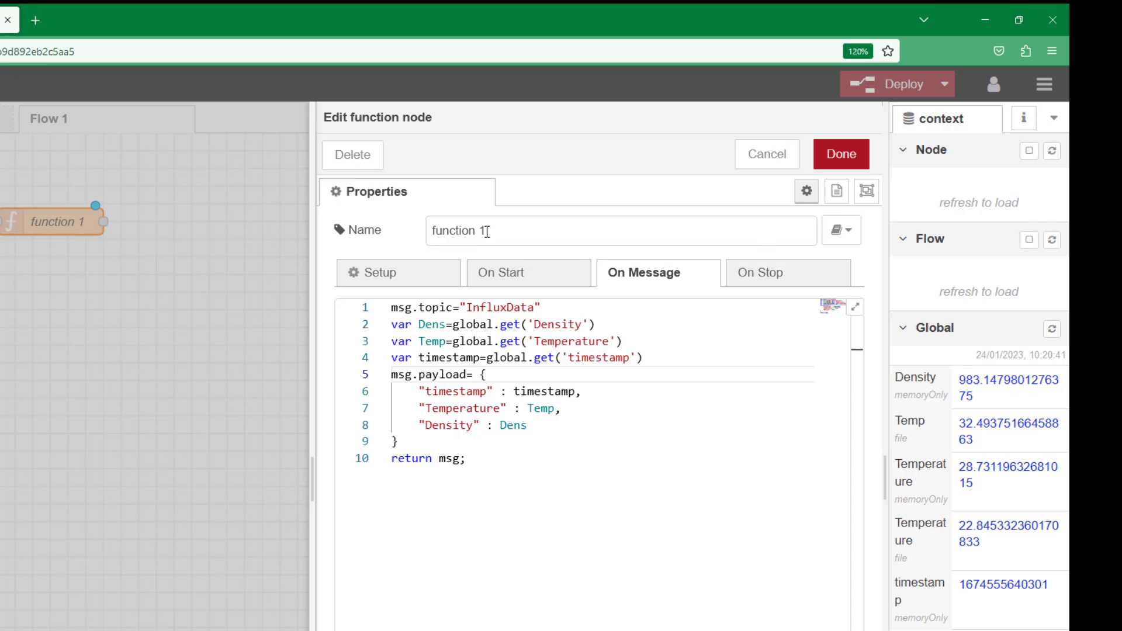
drag(489, 230, 417, 228)
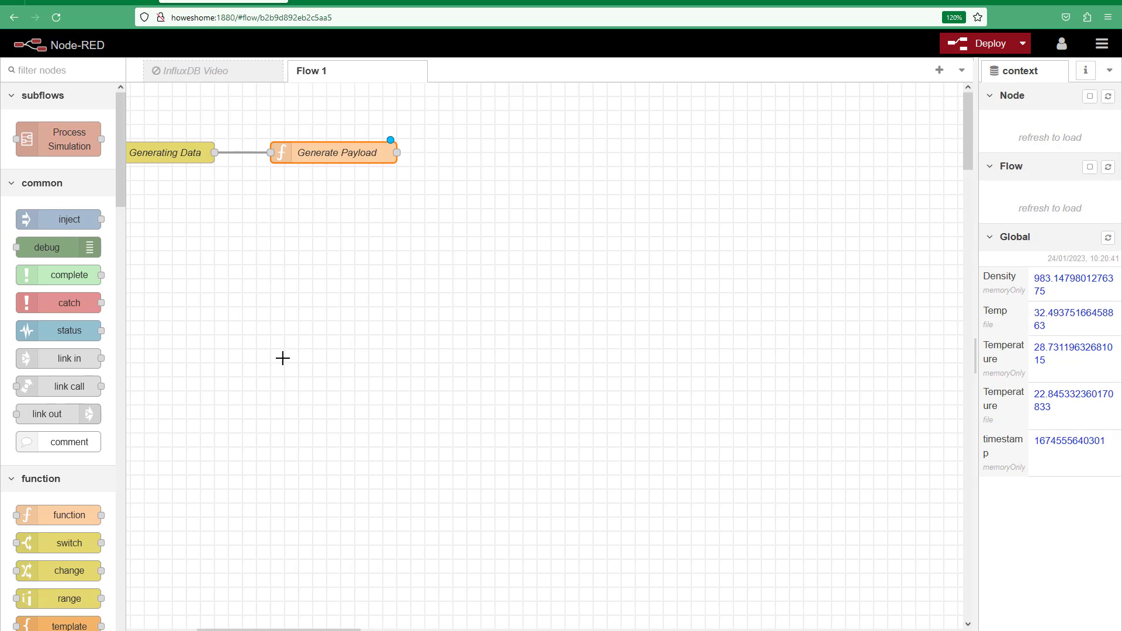
- Add a debug node beyond Generate Payload, slightly lower, outputting the complete msg object and named View Payload
drag(274, 630, 212, 629)
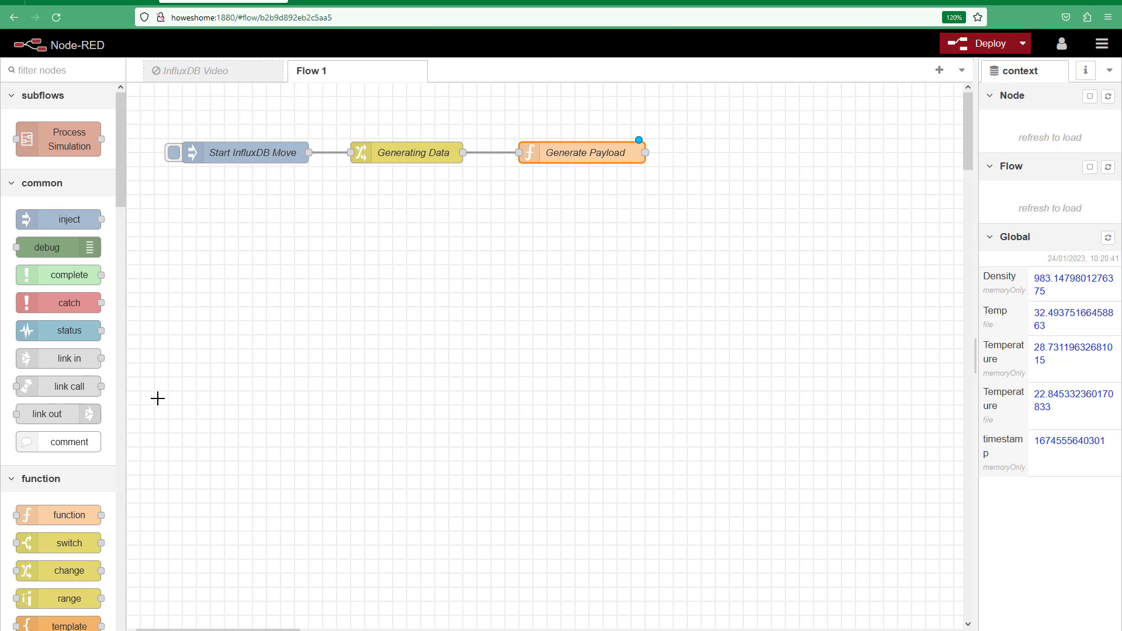
drag(66, 261, 782, 204)
double_click(780, 208)
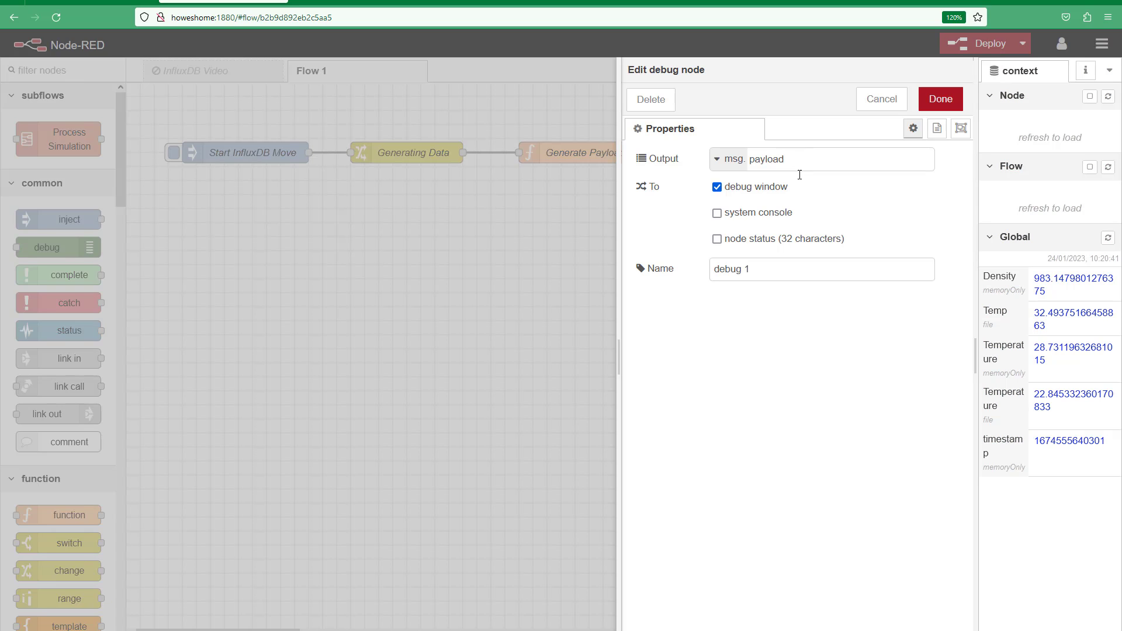
click(730, 159)
click(748, 200)
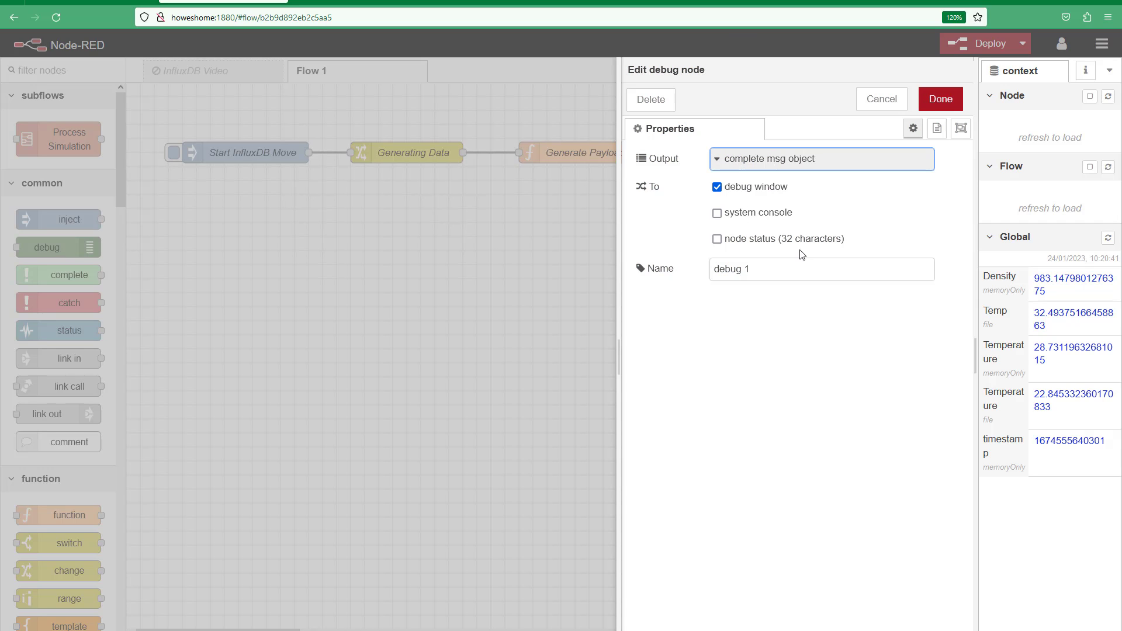
triple_click(741, 268)
text(View Payload)
click(937, 100)
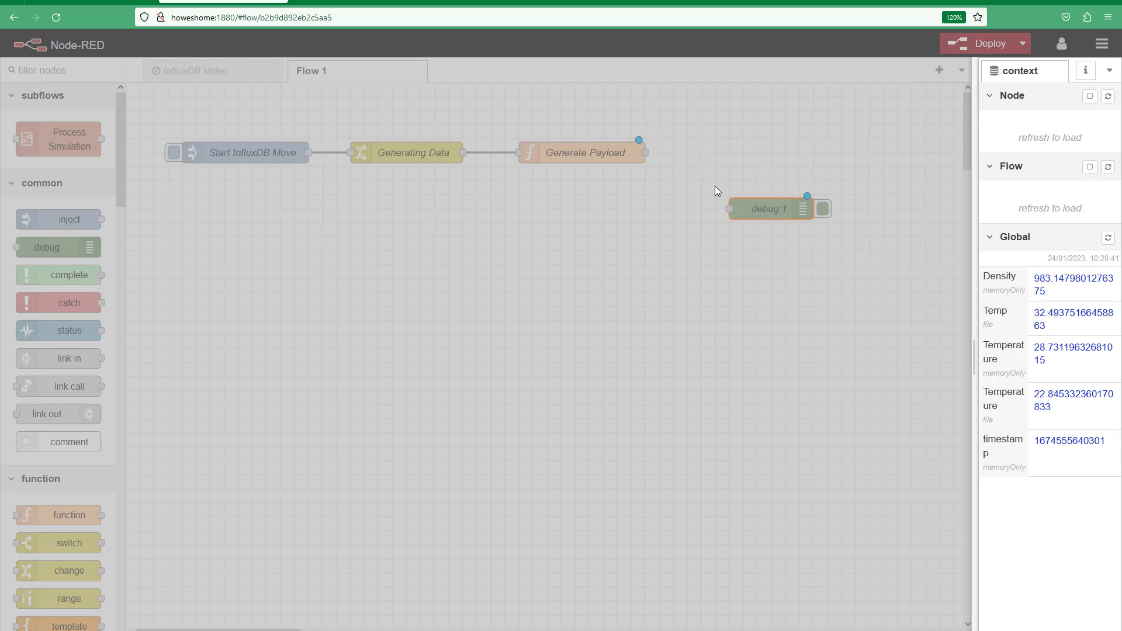
- Wire the output of Generate Payload to the View Payload debug node
drag(646, 153, 692, 223)
key(ctrl+minus)
key(ctrl+minus)
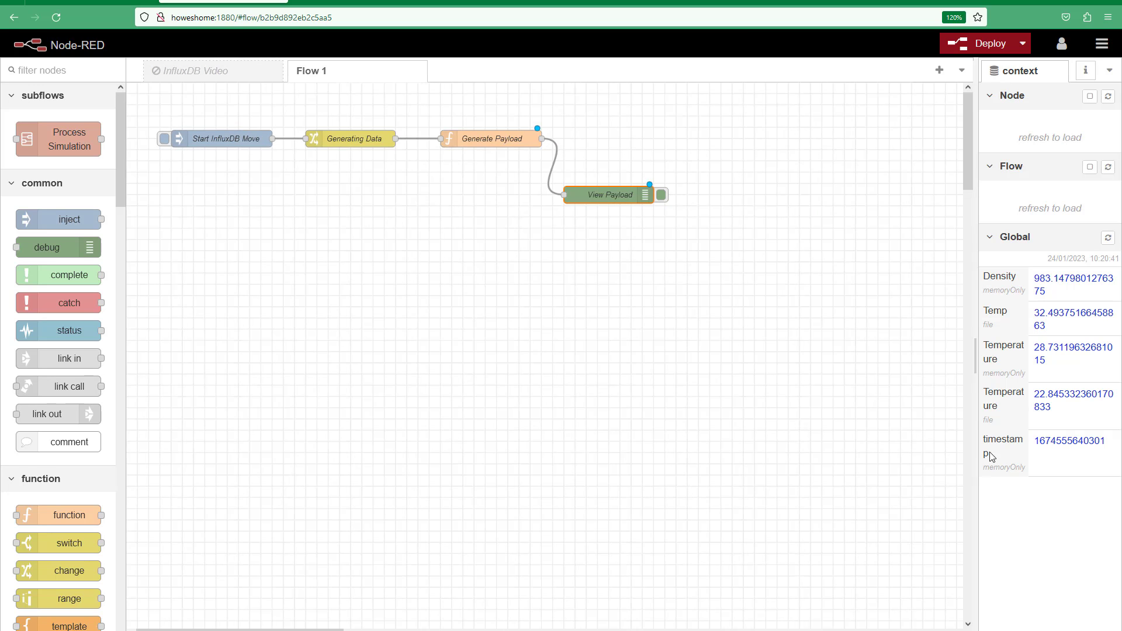
- Widen the sidebar with the debug messages, clear all of them and deploy the flow
drag(980, 357, 798, 374)
click(1038, 71)
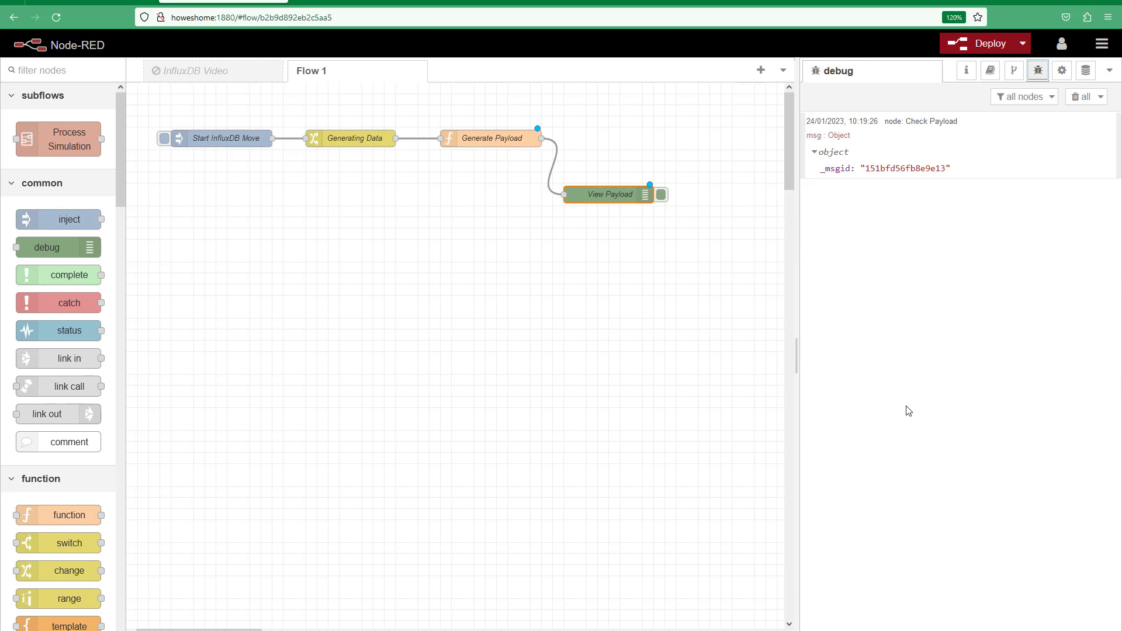
click(1082, 101)
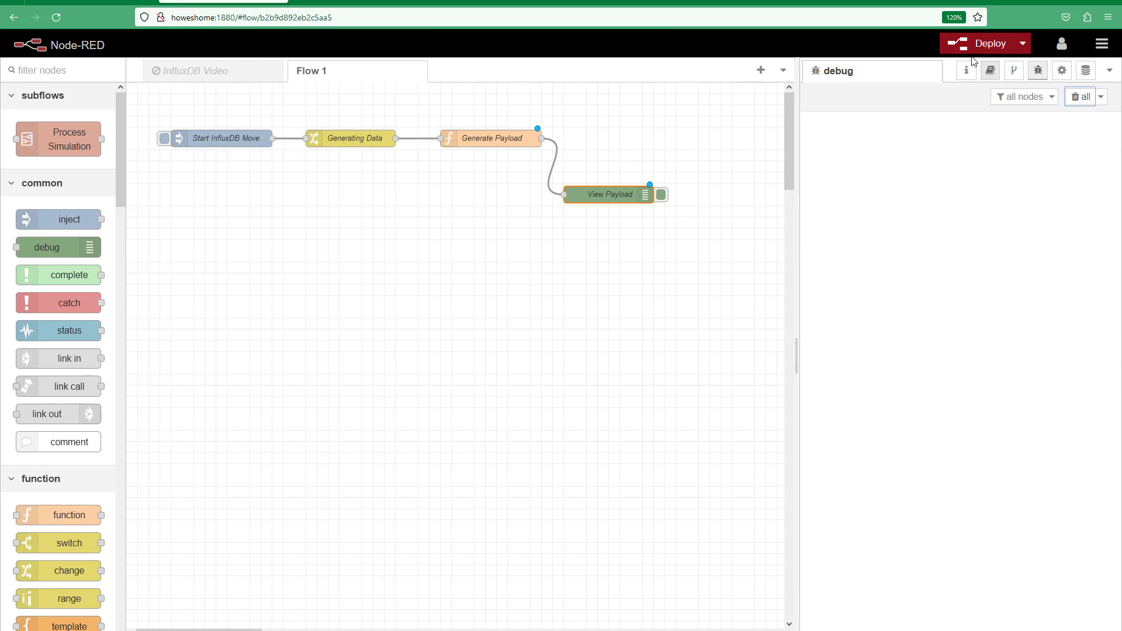
click(974, 51)
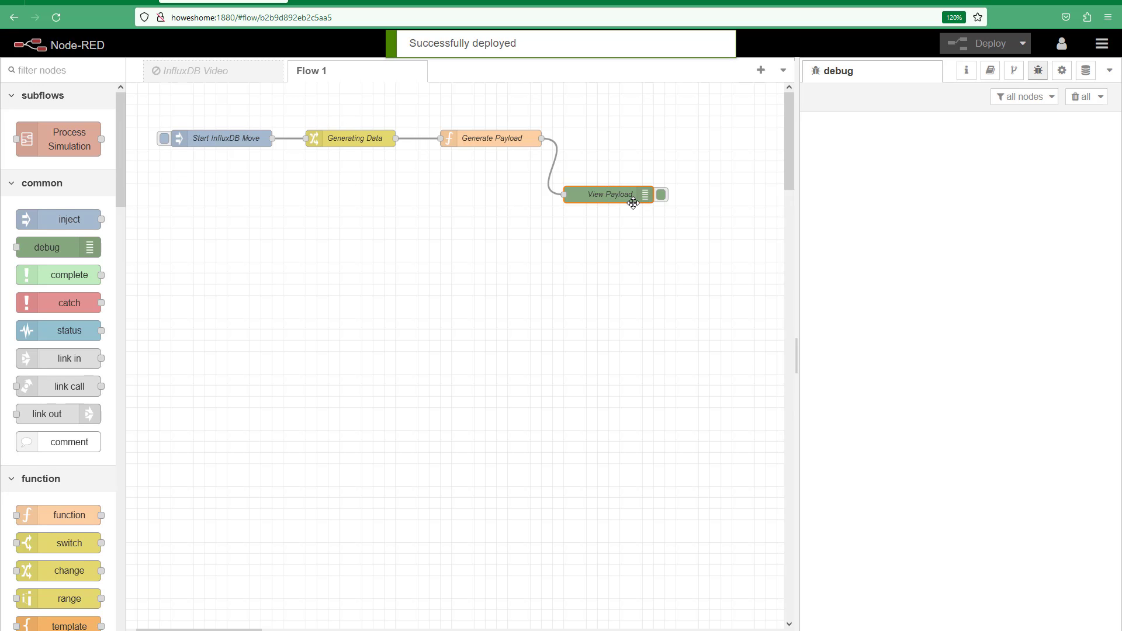
- Trigger Start InfluxDB Move twice and examine the payload object in both View Payload debug messages
click(166, 141)
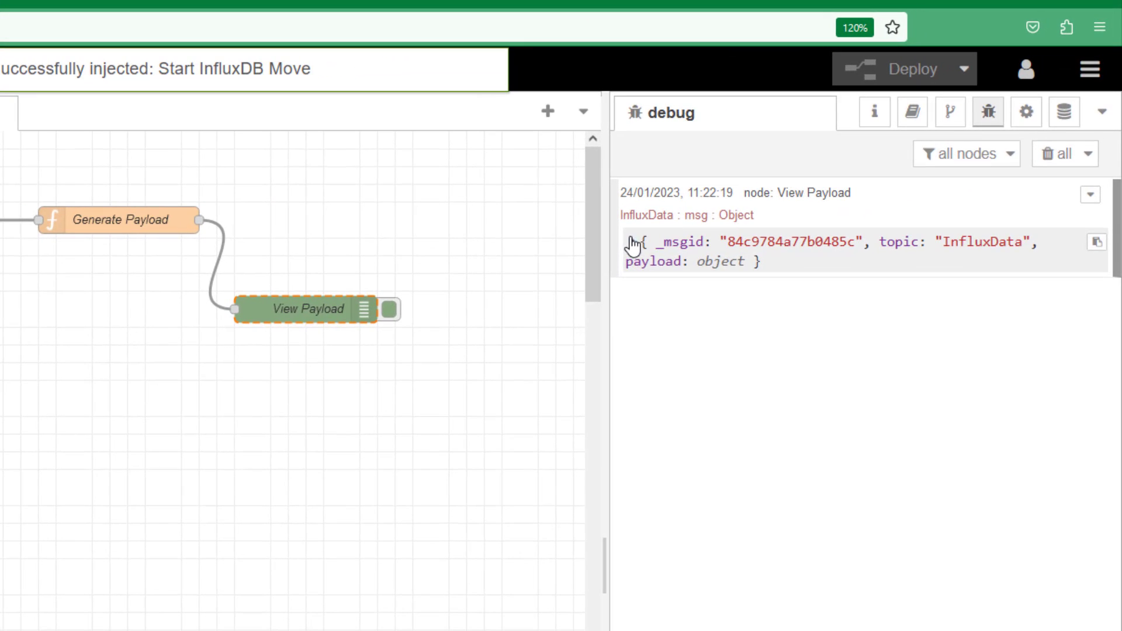
click(633, 244)
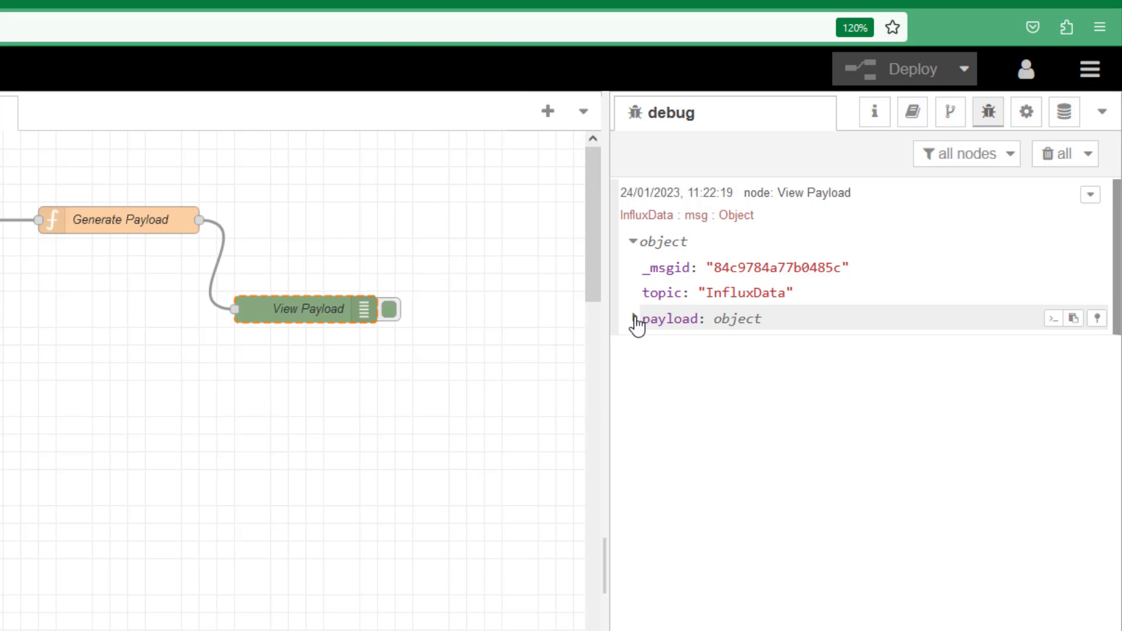
click(635, 319)
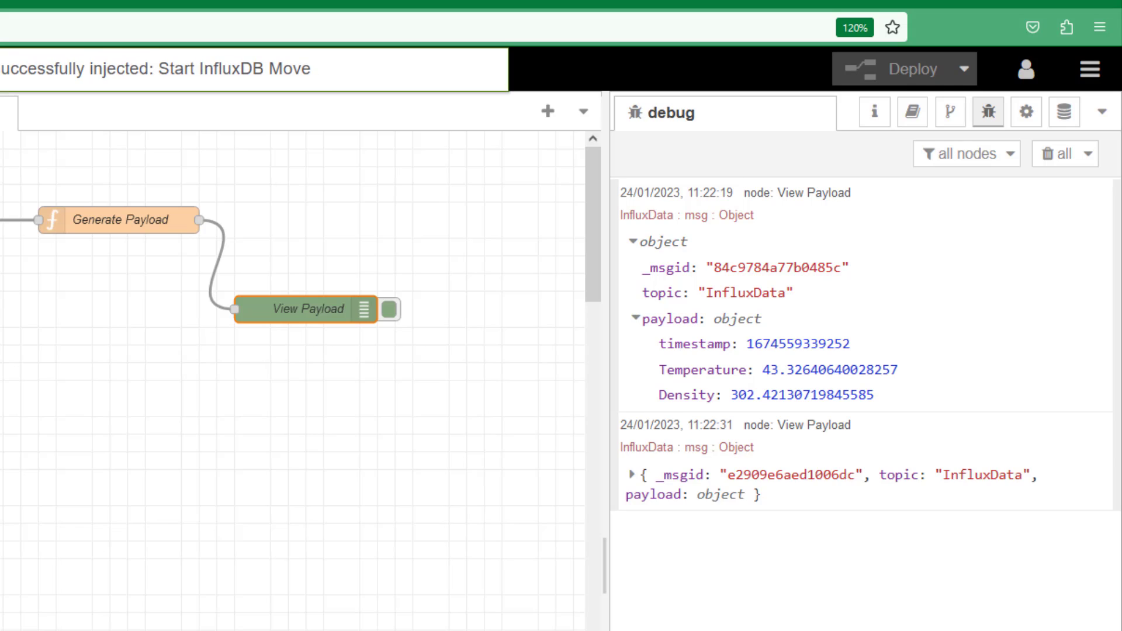
click(633, 474)
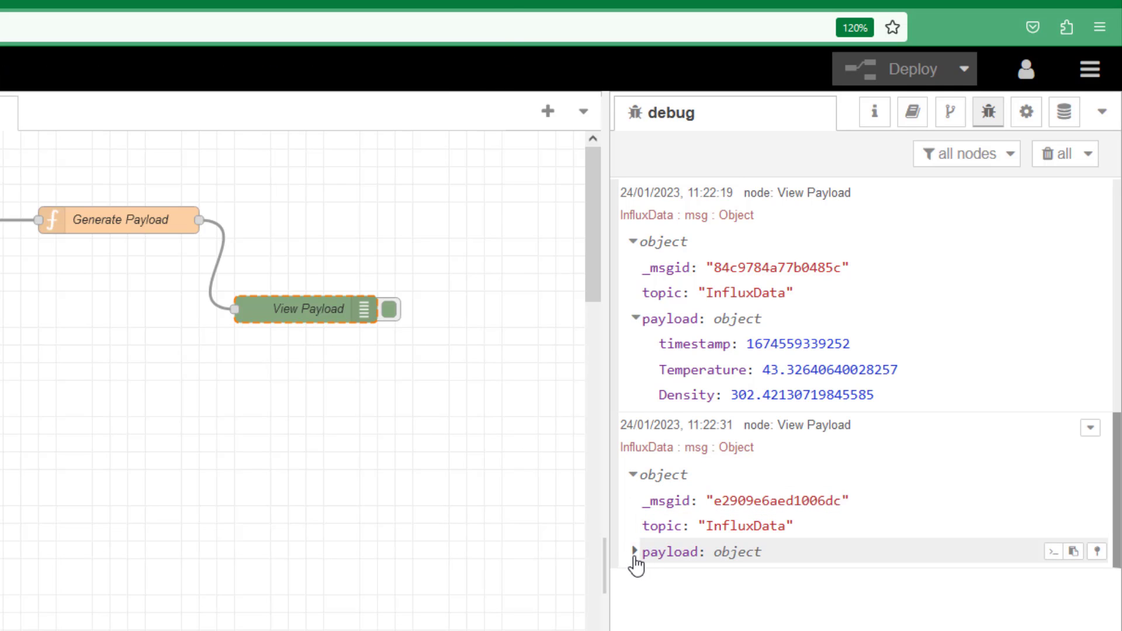
click(635, 552)
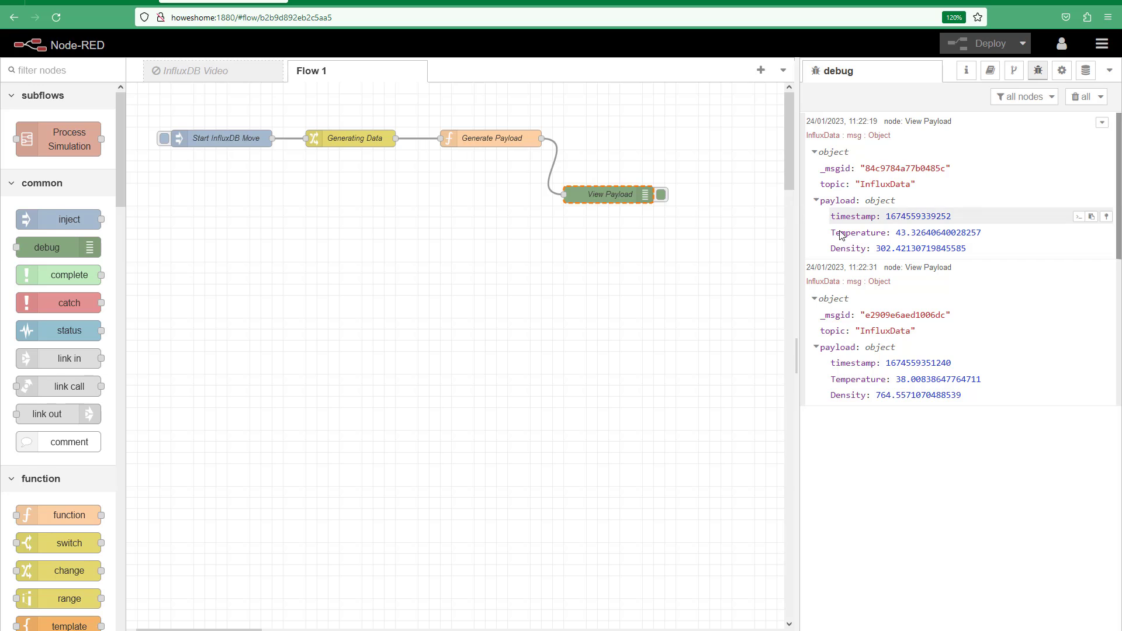
- Add an influxdb out node in line after Generate Payload and wire Generate Payload's output to it
click(44, 76)
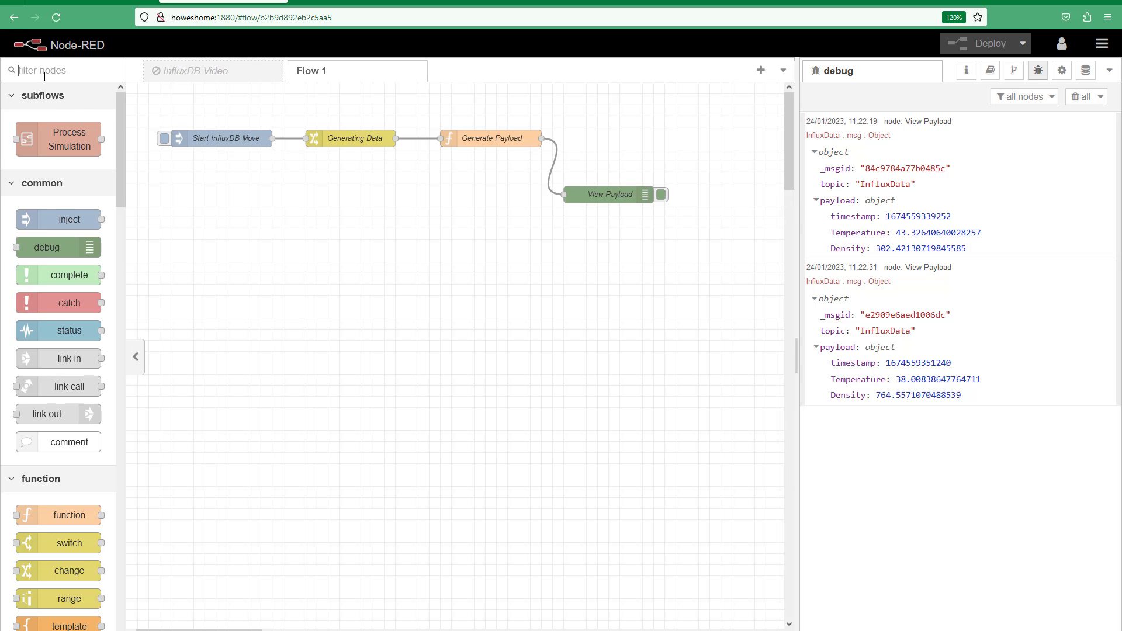
text(inf)
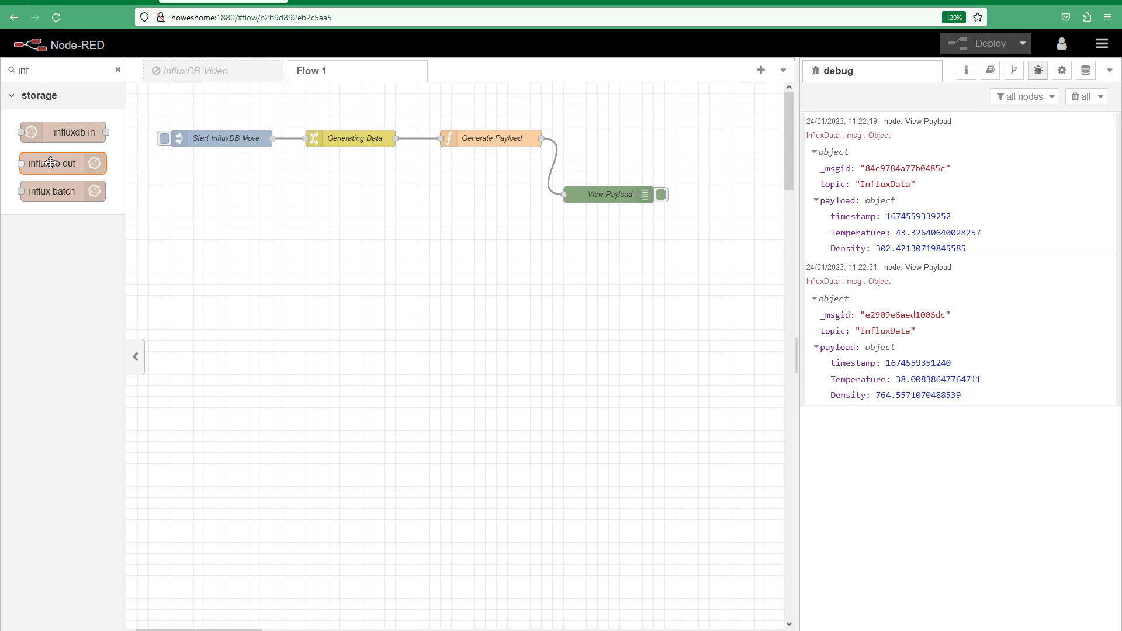
drag(51, 163, 666, 139)
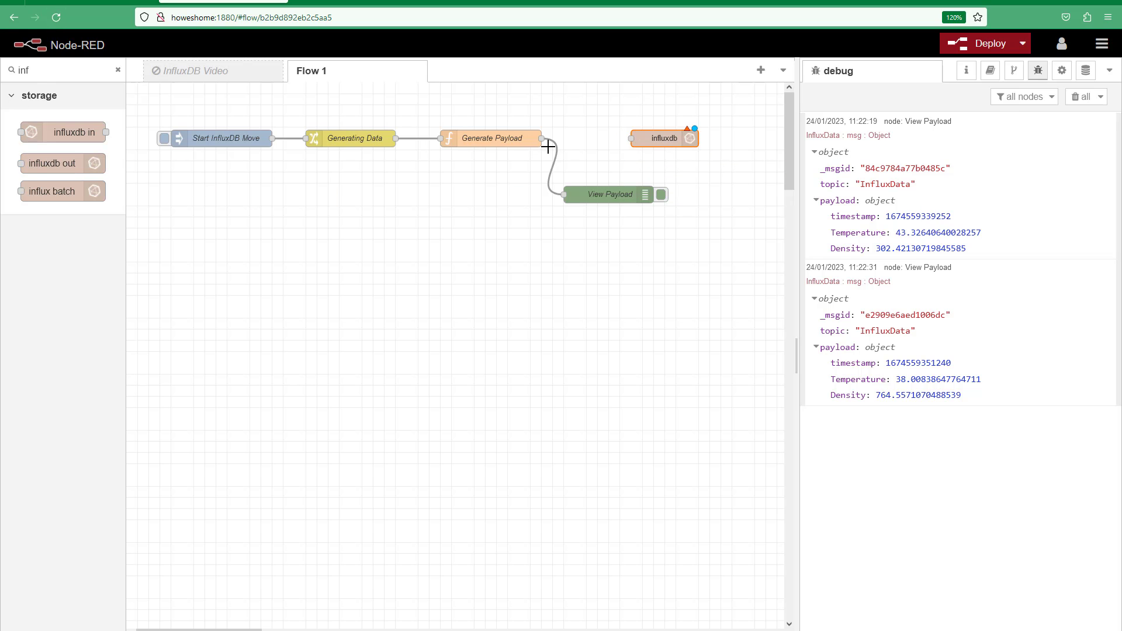
drag(540, 139, 656, 135)
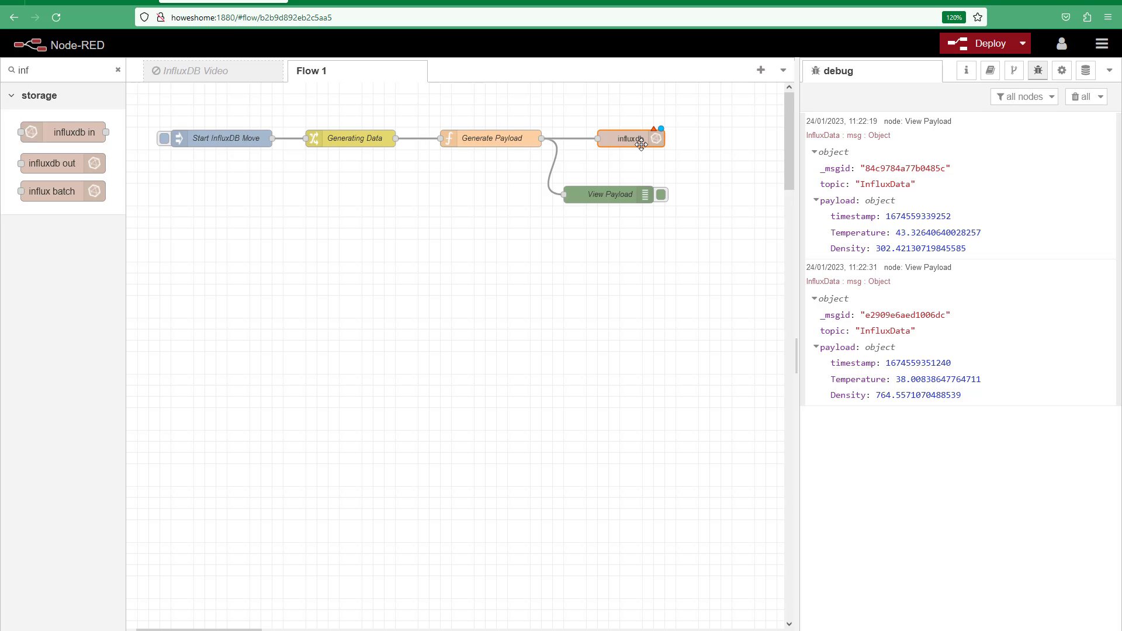
- Open the HowesHome DB server configuration of the influxdb out node and review its available version options
scroll(368, 176, right, 5)
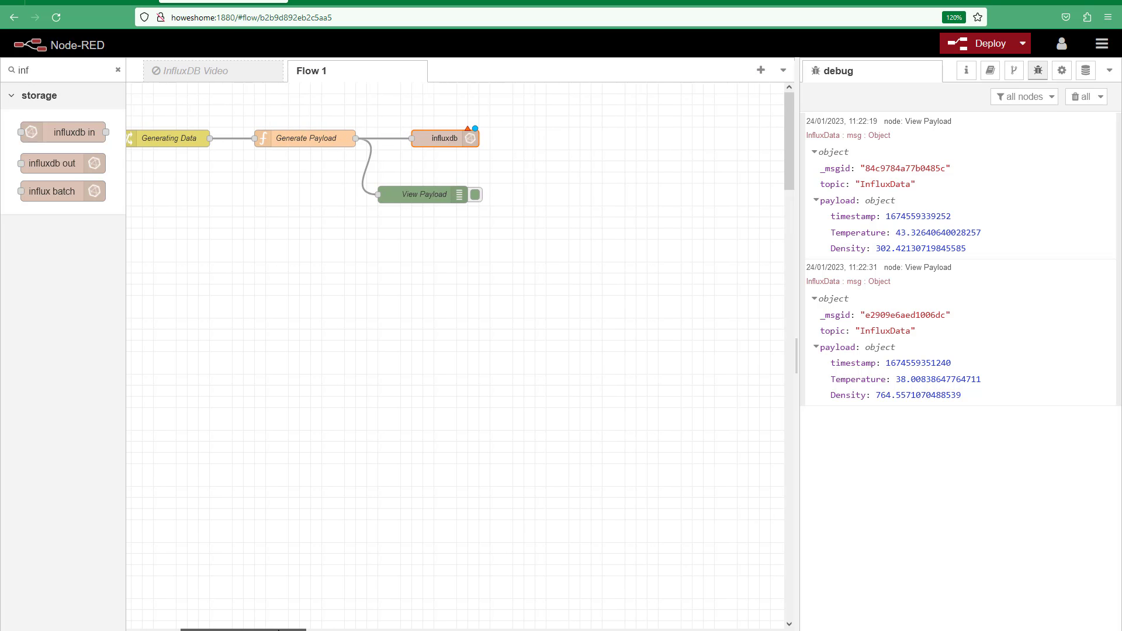
double_click(348, 139)
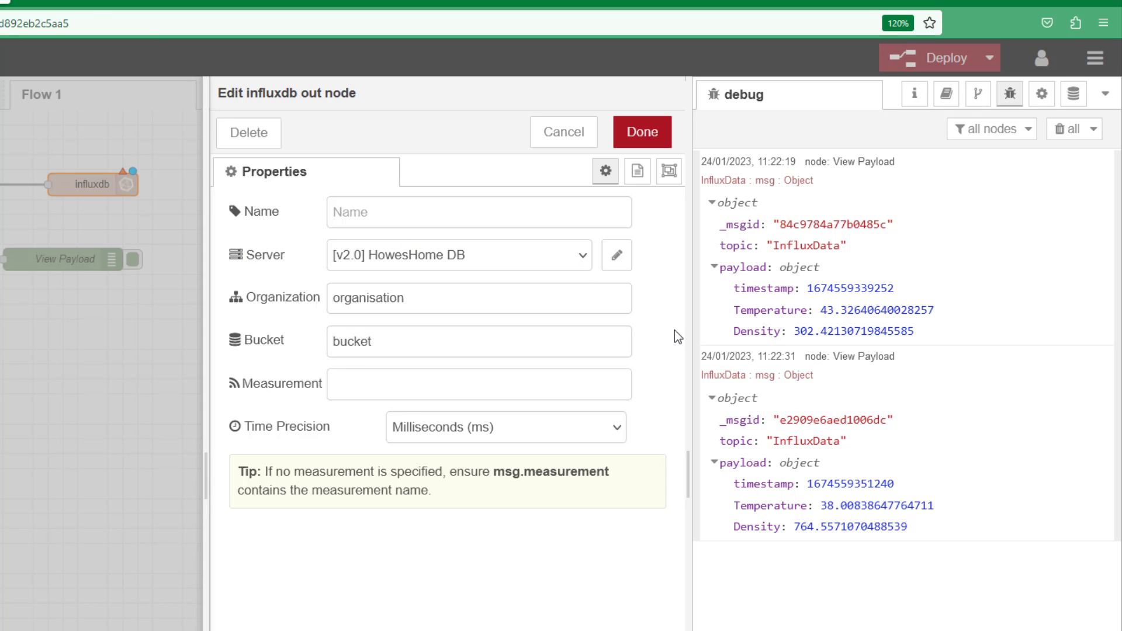
click(619, 257)
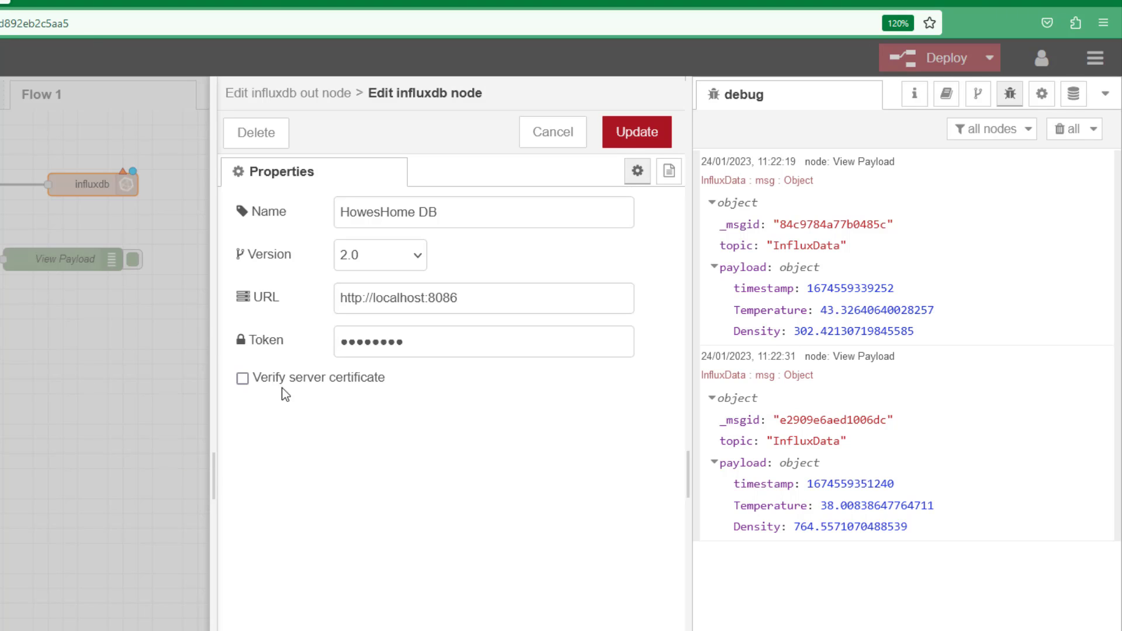
click(420, 263)
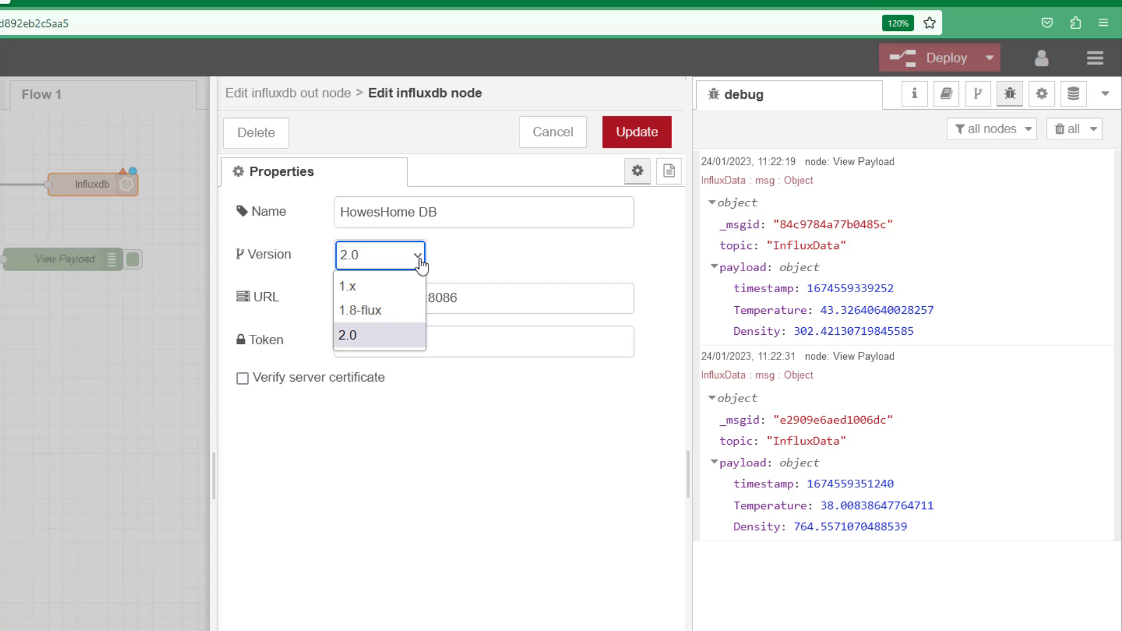
click(497, 254)
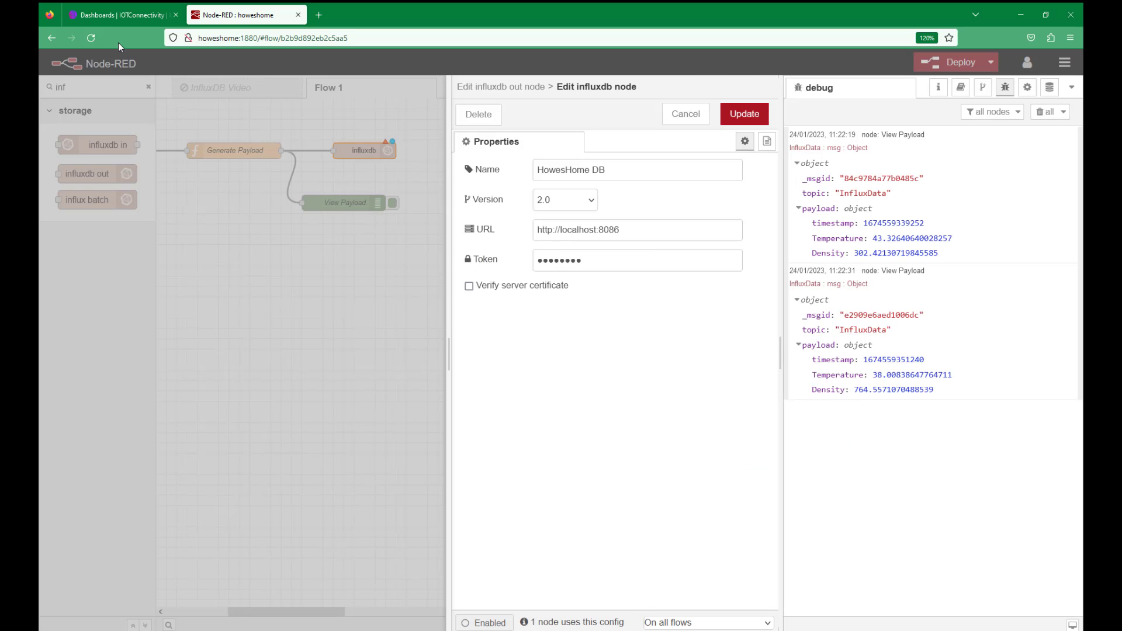
- Switch to InfluxDB and examine the list of buckets available for loading data
click(113, 18)
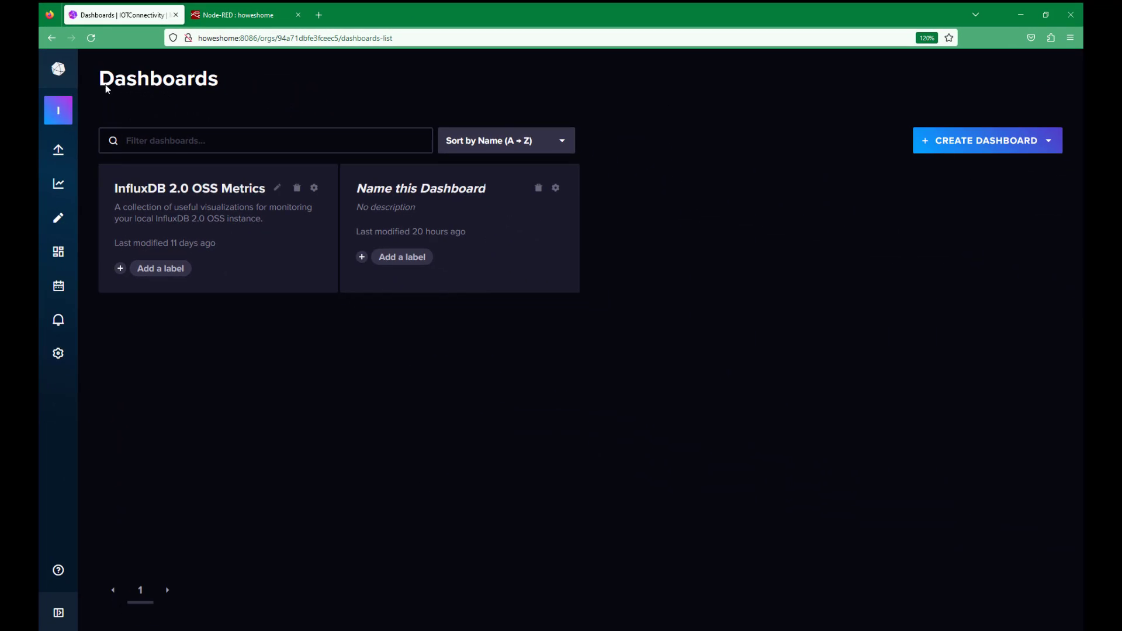
click(135, 161)
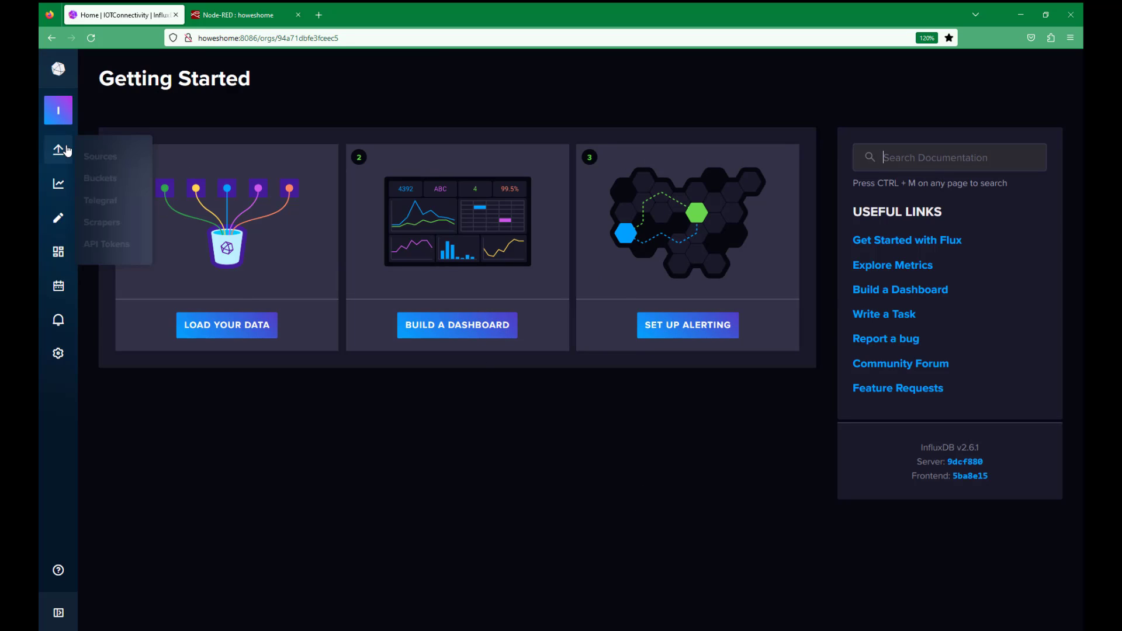
mouse_move(56, 151)
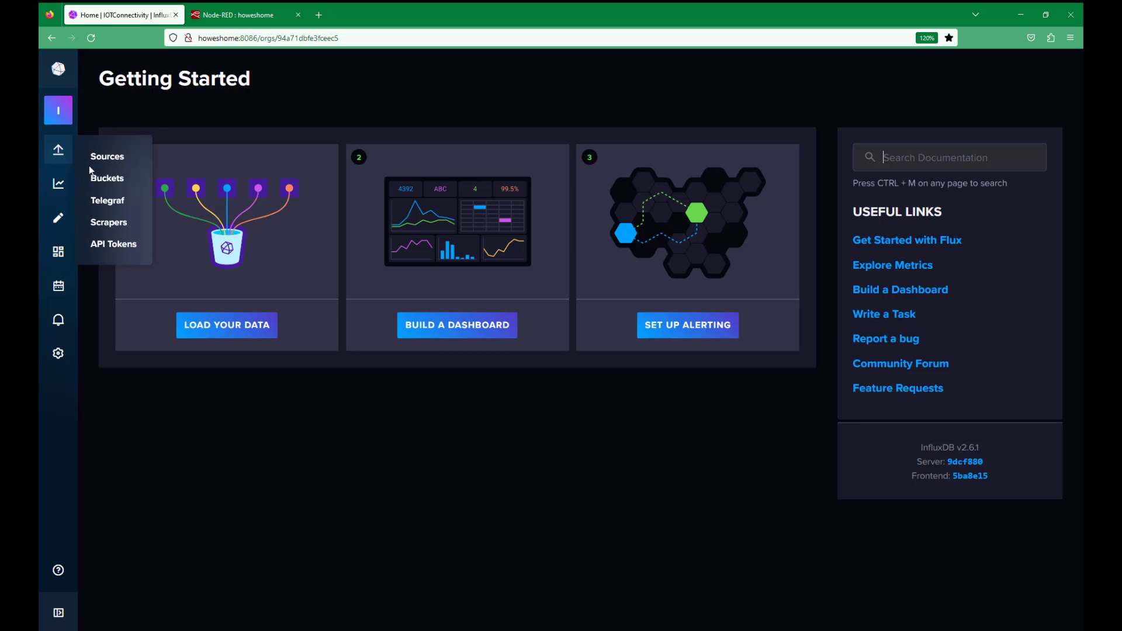
click(108, 178)
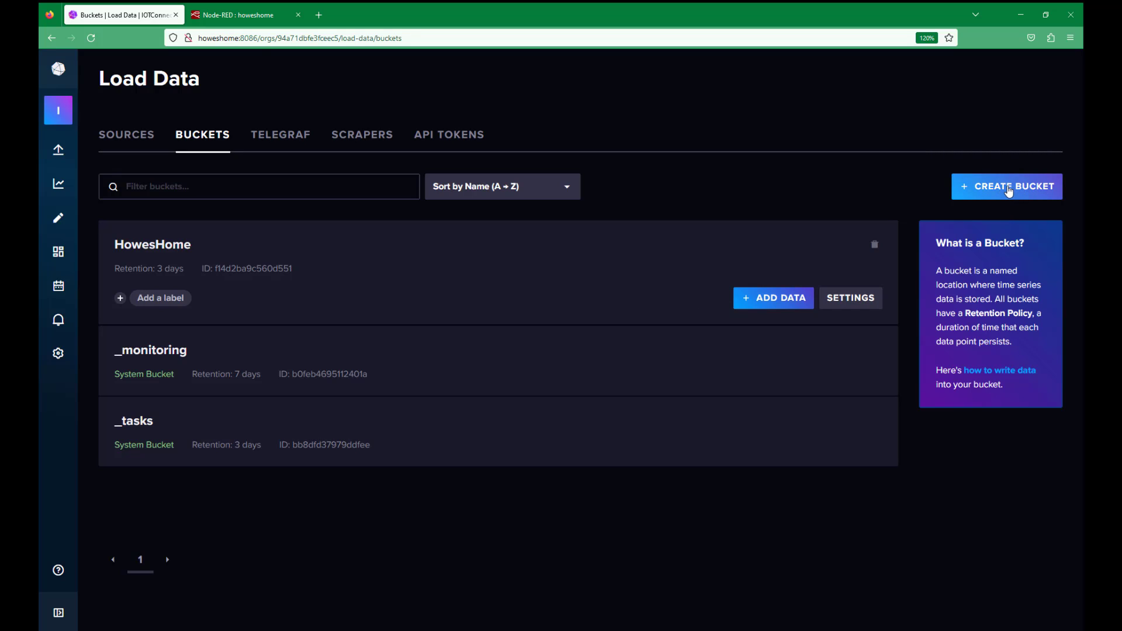
- Generate an All Access API Token with the description HowesHome and copy the token to the clipboard
mouse_move(59, 146)
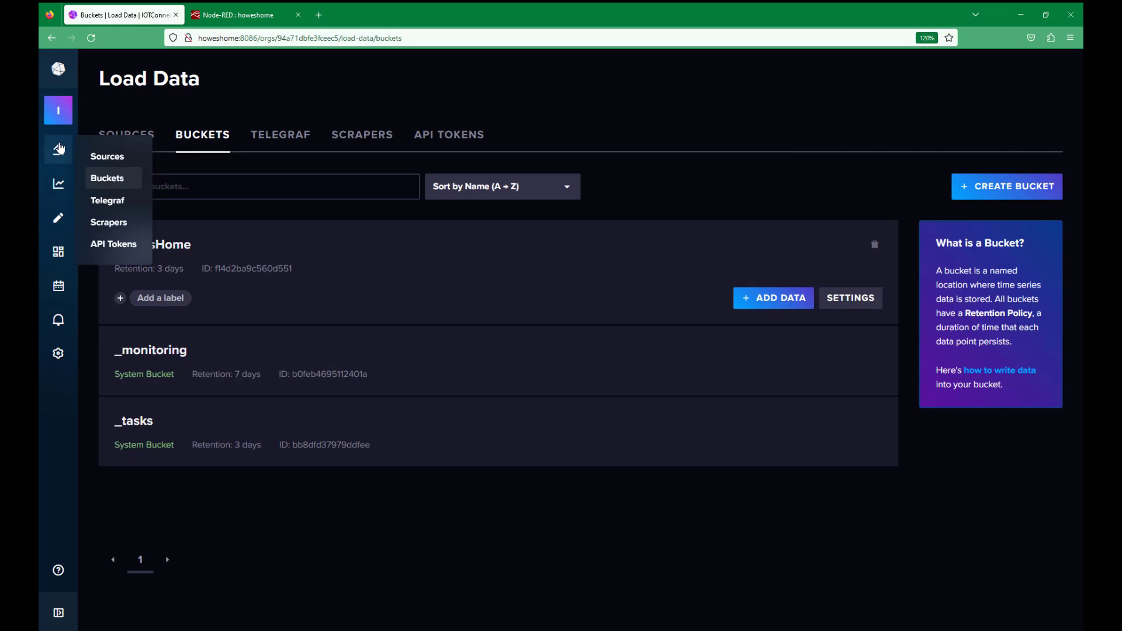
click(111, 243)
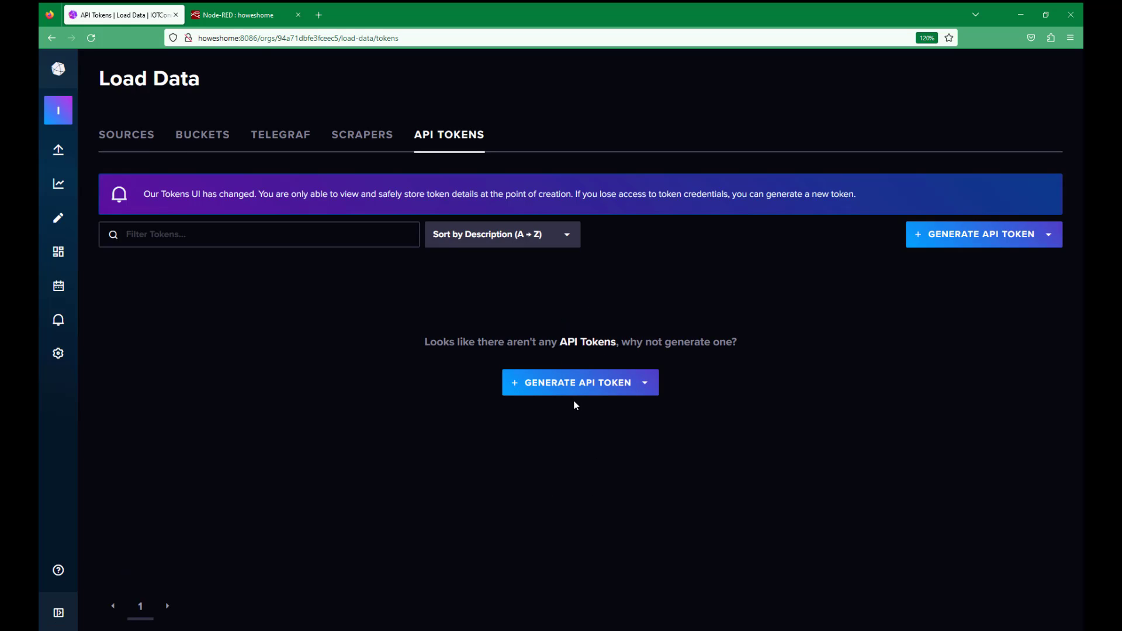
click(579, 386)
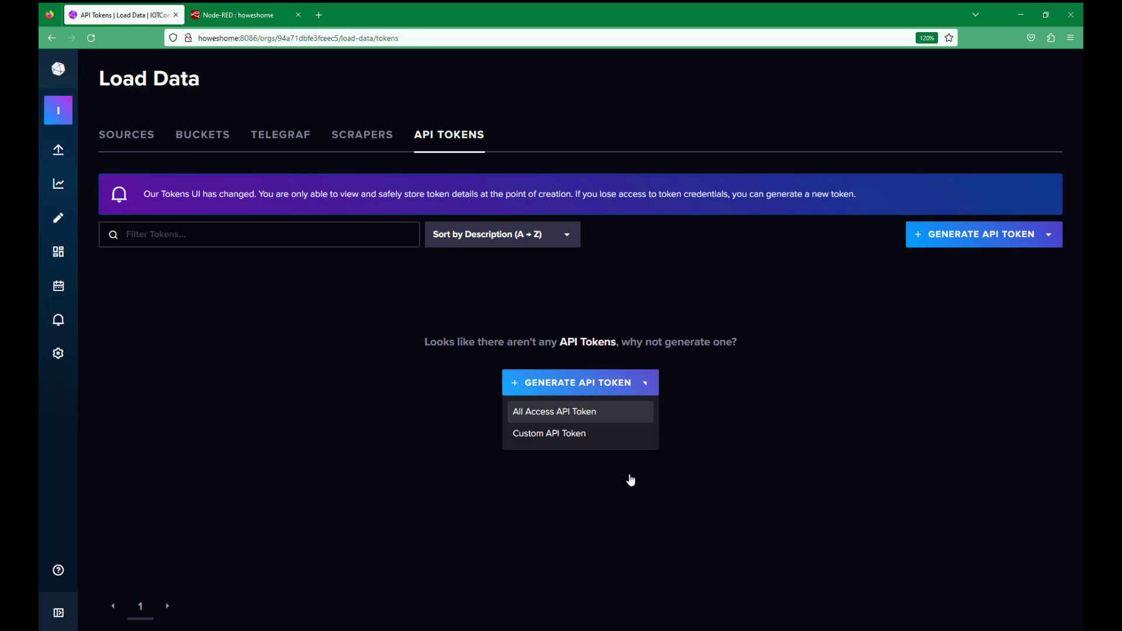
click(557, 416)
click(436, 373)
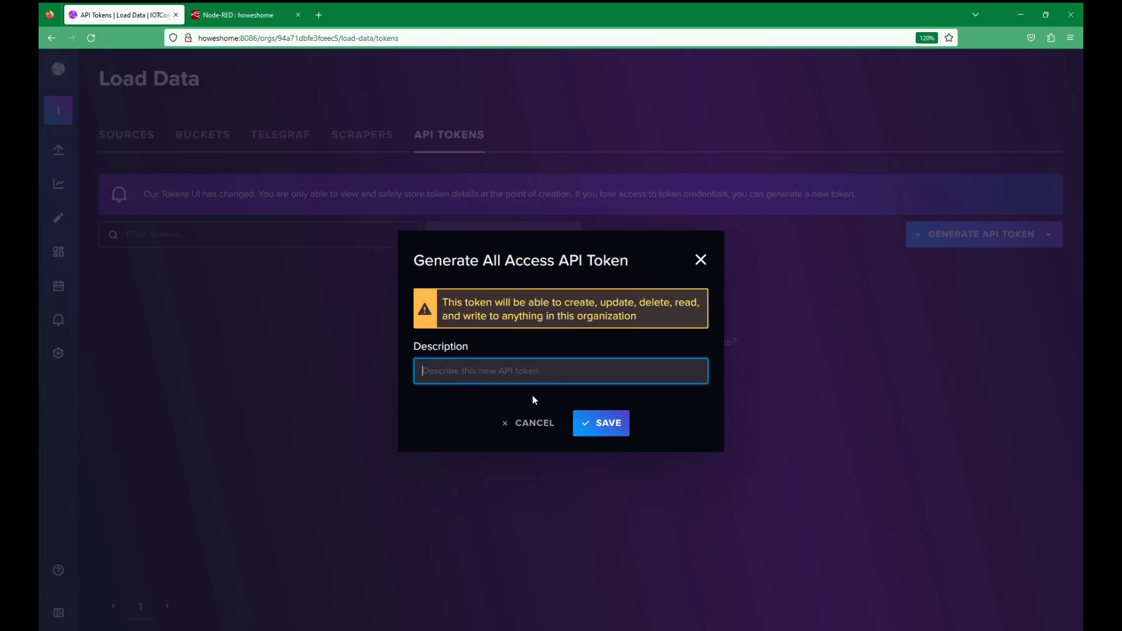
text(HowesHome)
click(609, 421)
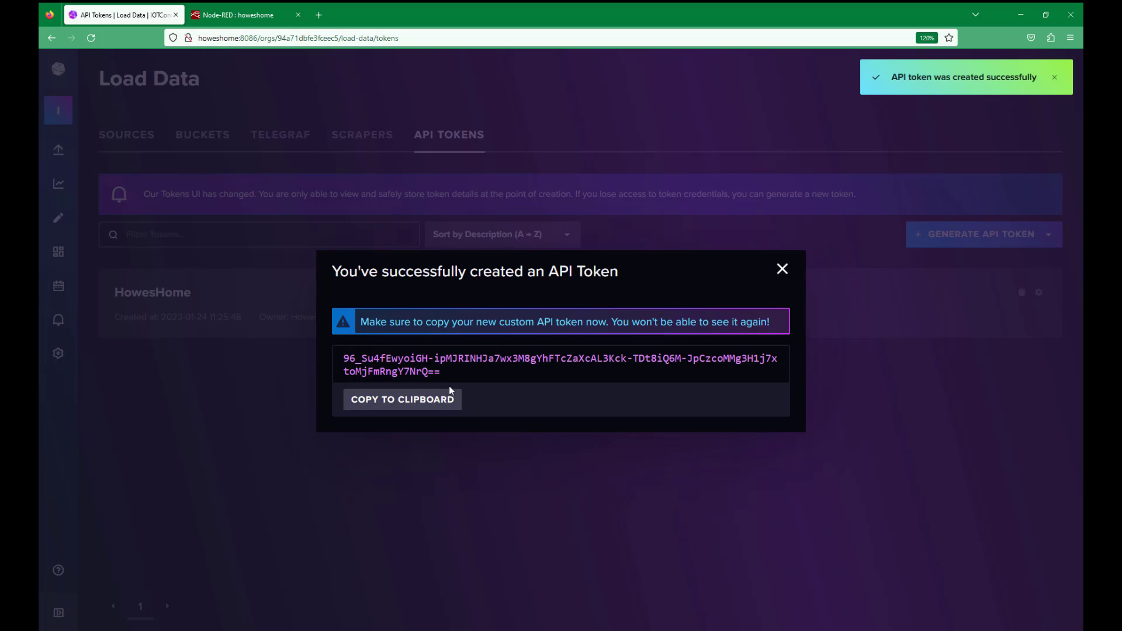
click(444, 399)
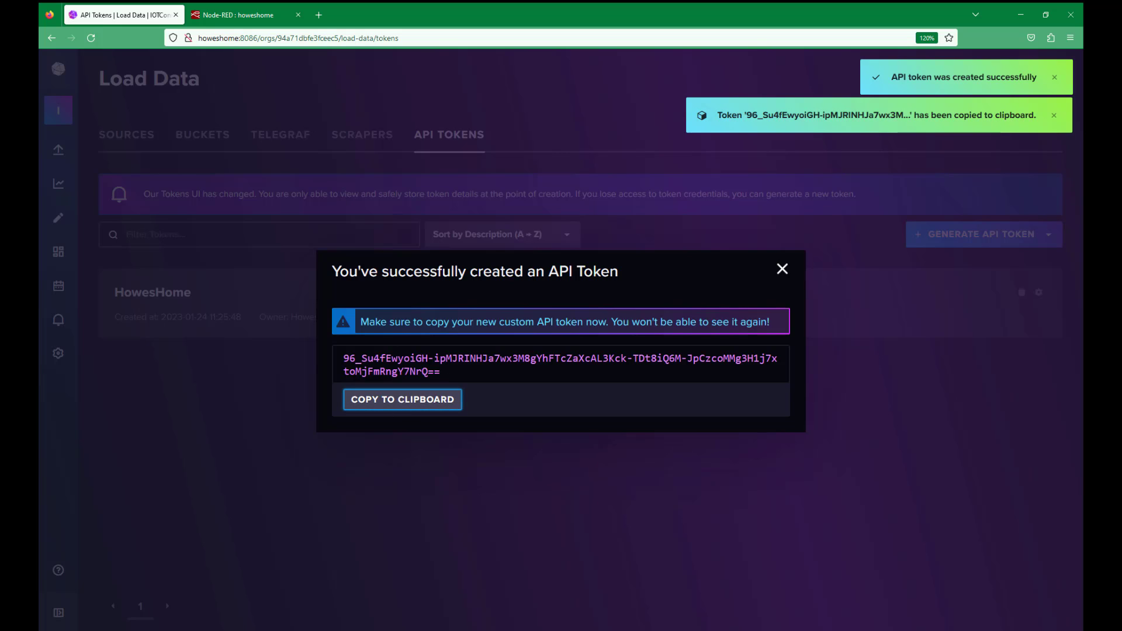
- Switch to Notepad and copy the saved API token from the untitled note
key(ctrl+Tab)
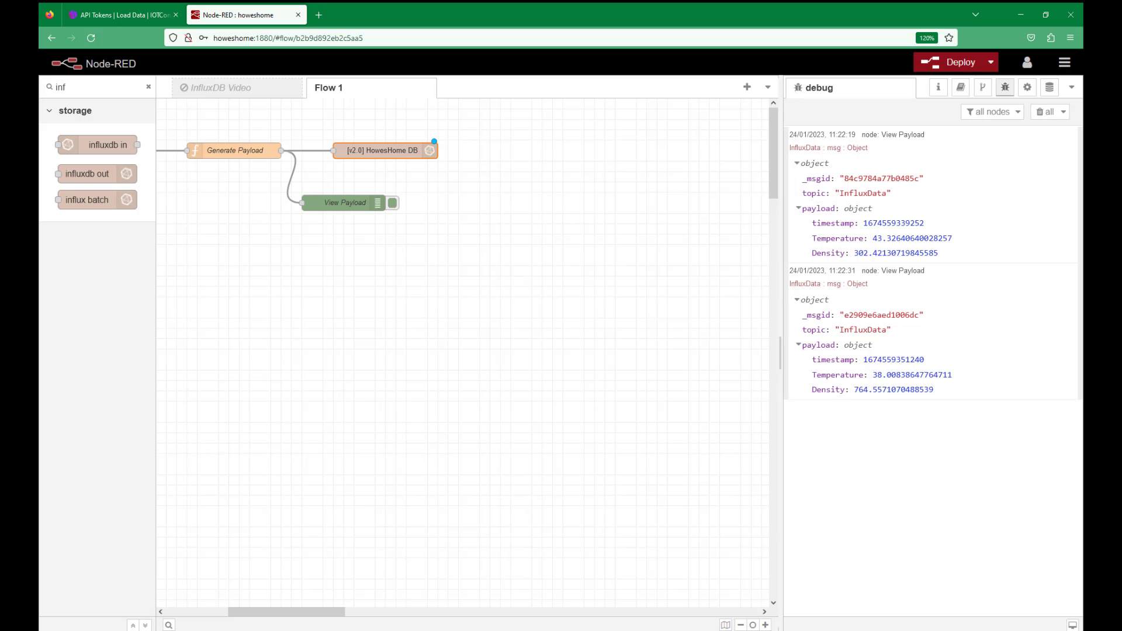
key(alt+Tab)
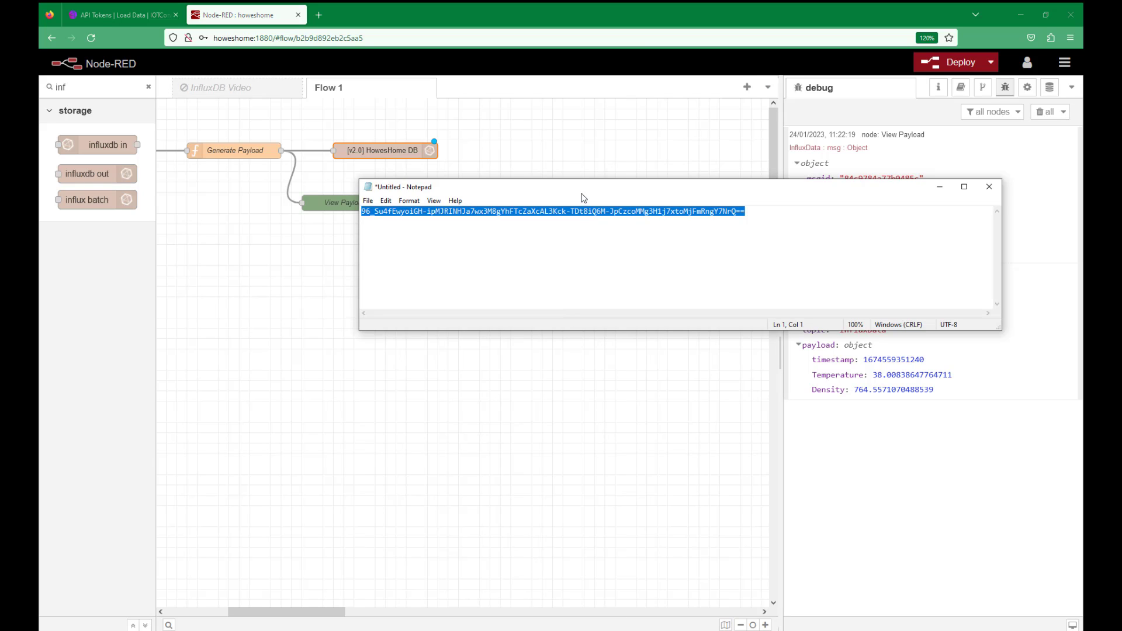
right_click(580, 211)
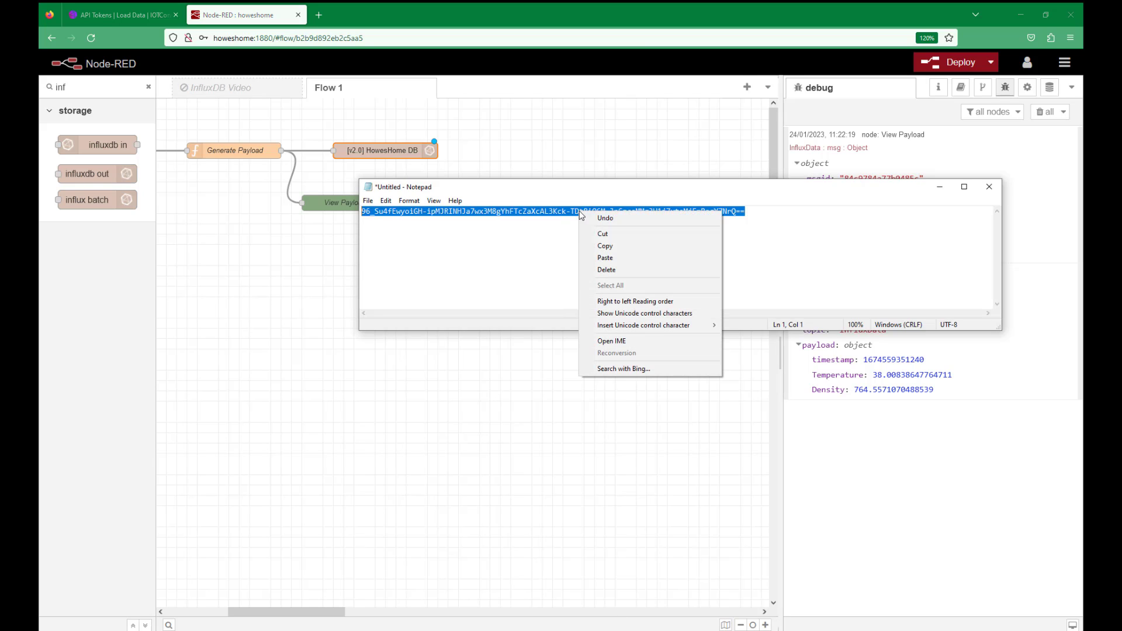
click(638, 246)
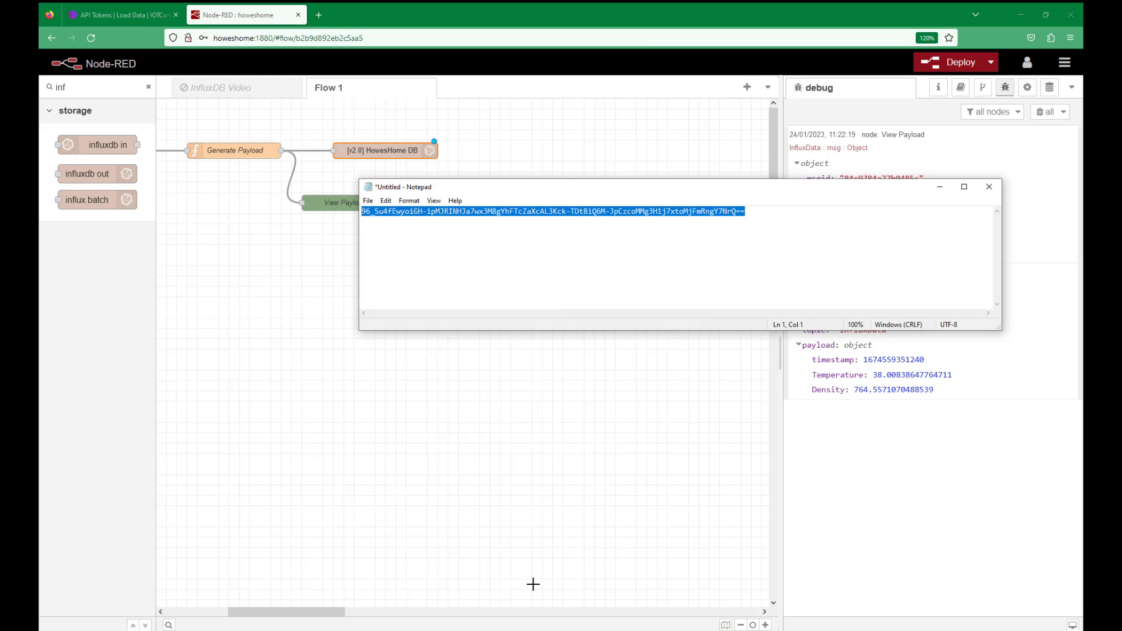
- Paste the copied API token into the HowesHome DB server configuration of the influxdb out node, update it, and deploy the flow
click(383, 496)
click(370, 153)
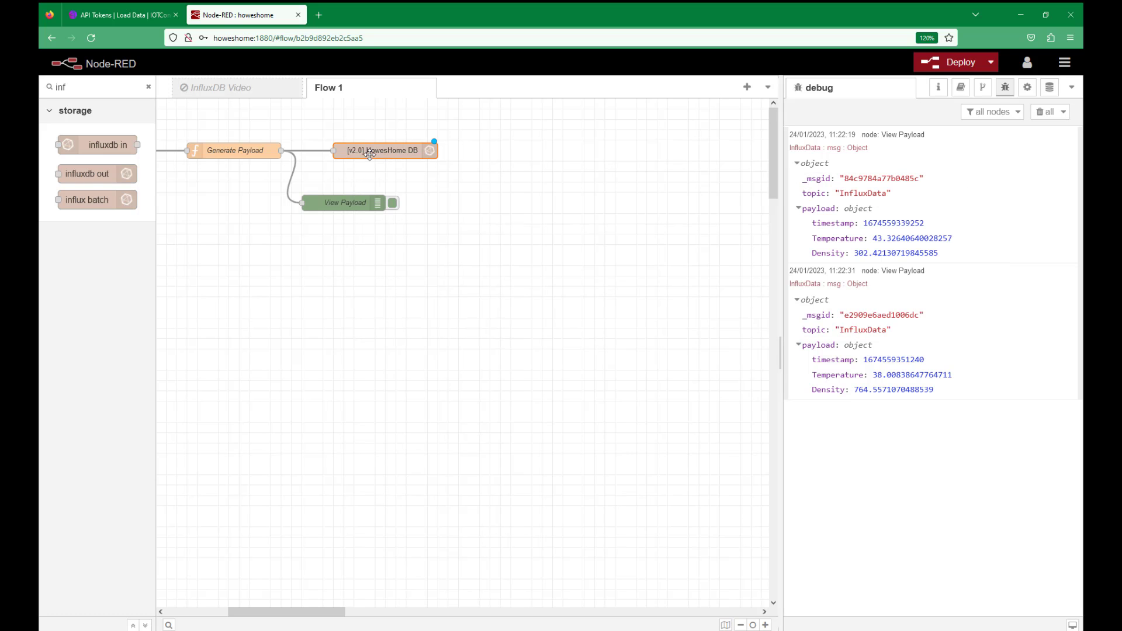
double_click(370, 153)
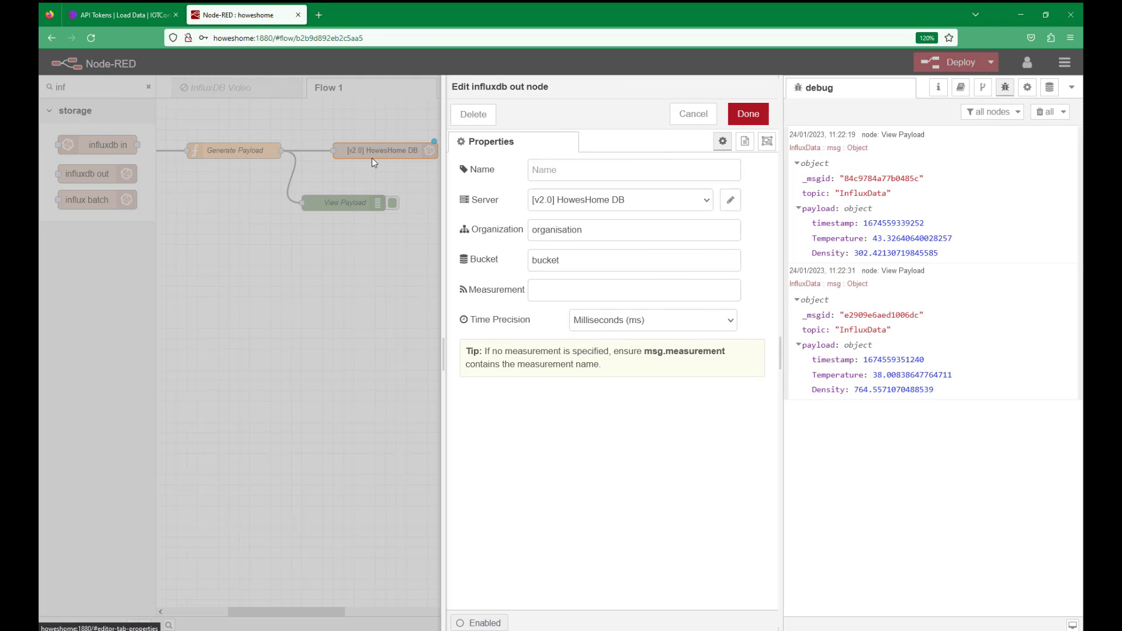
click(728, 201)
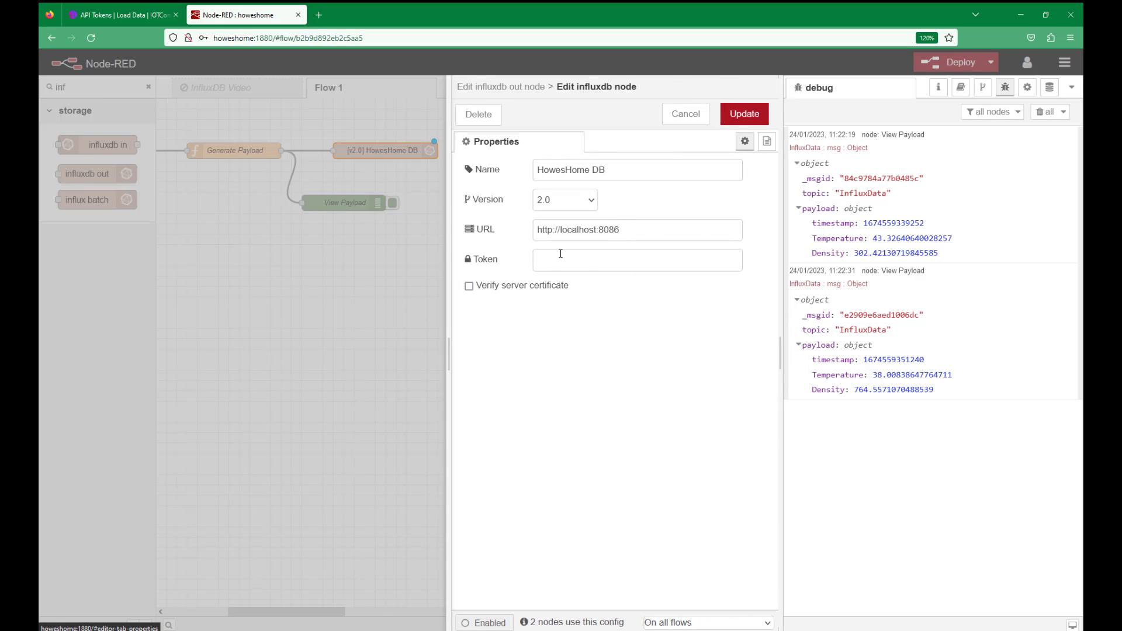
click(560, 254)
right_click(548, 262)
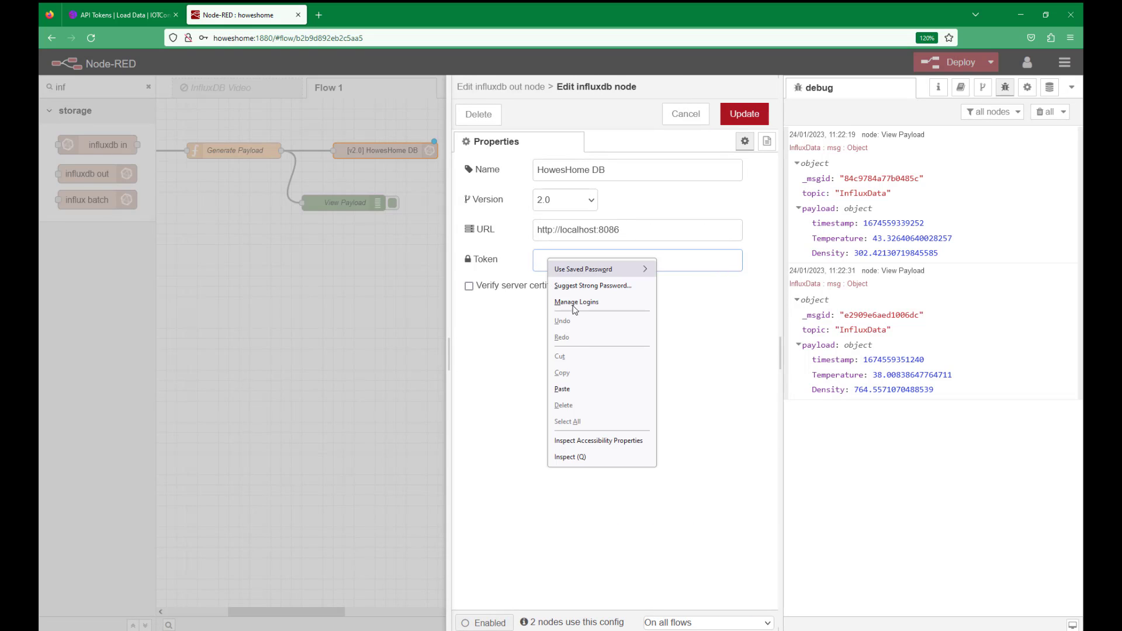
click(571, 389)
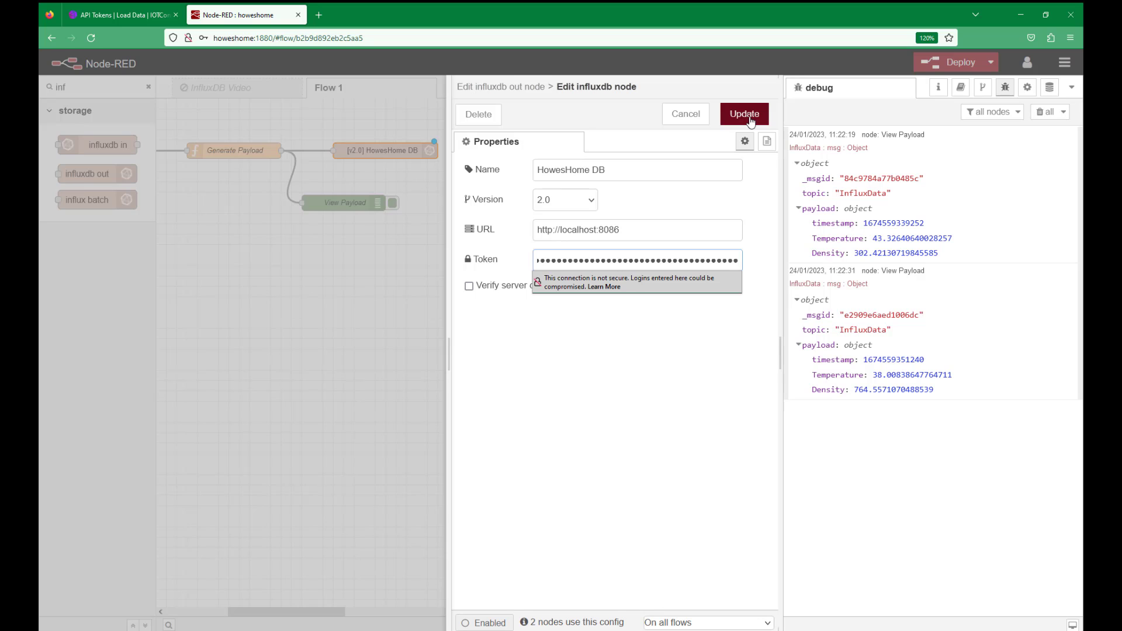
click(750, 121)
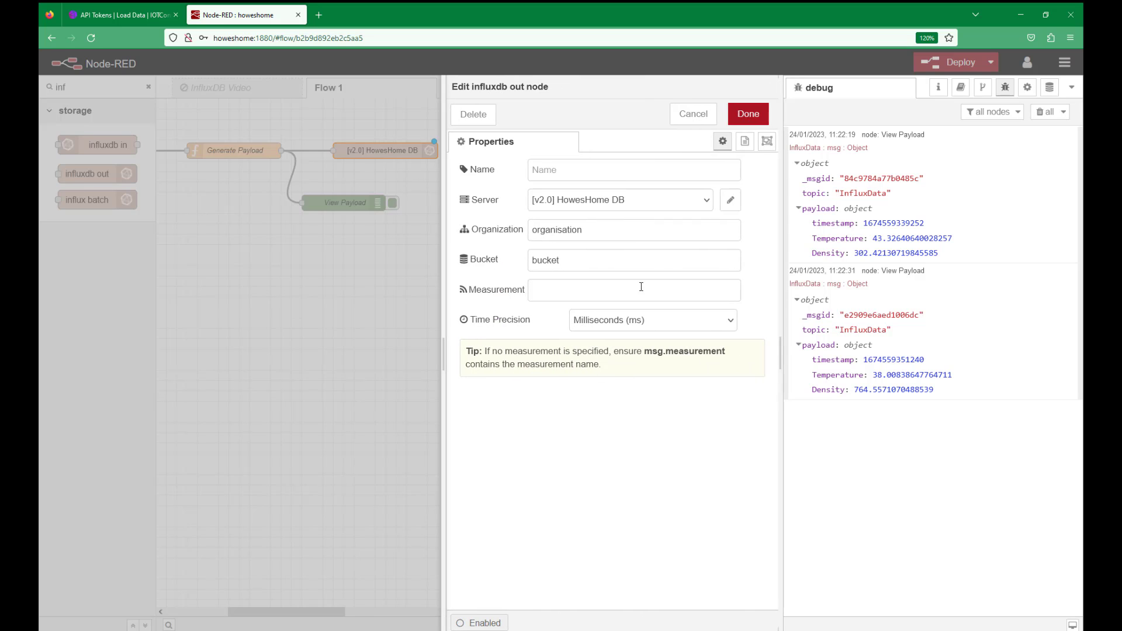
click(731, 200)
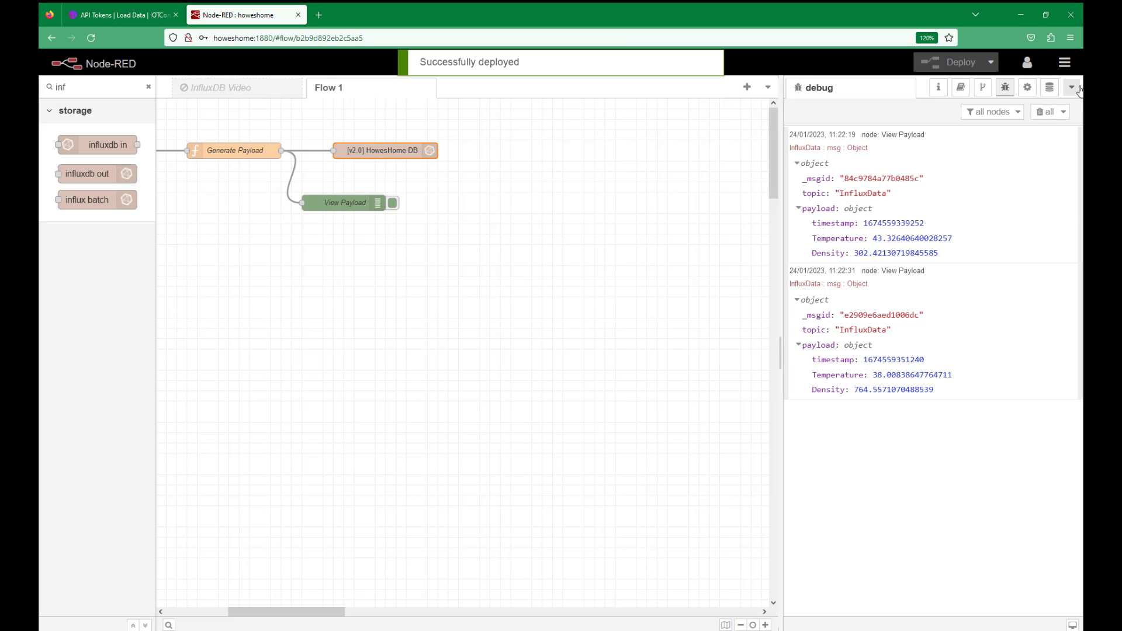
- List the flow's configuration nodes and inspect the HowesHome DB entry under all flows
click(1072, 87)
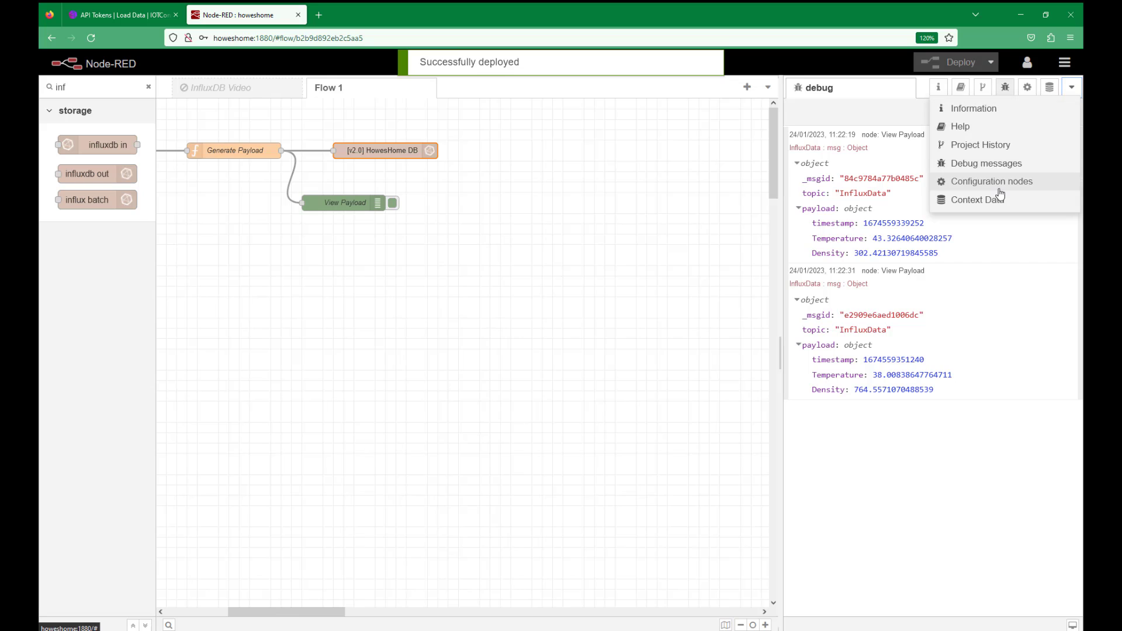
click(999, 186)
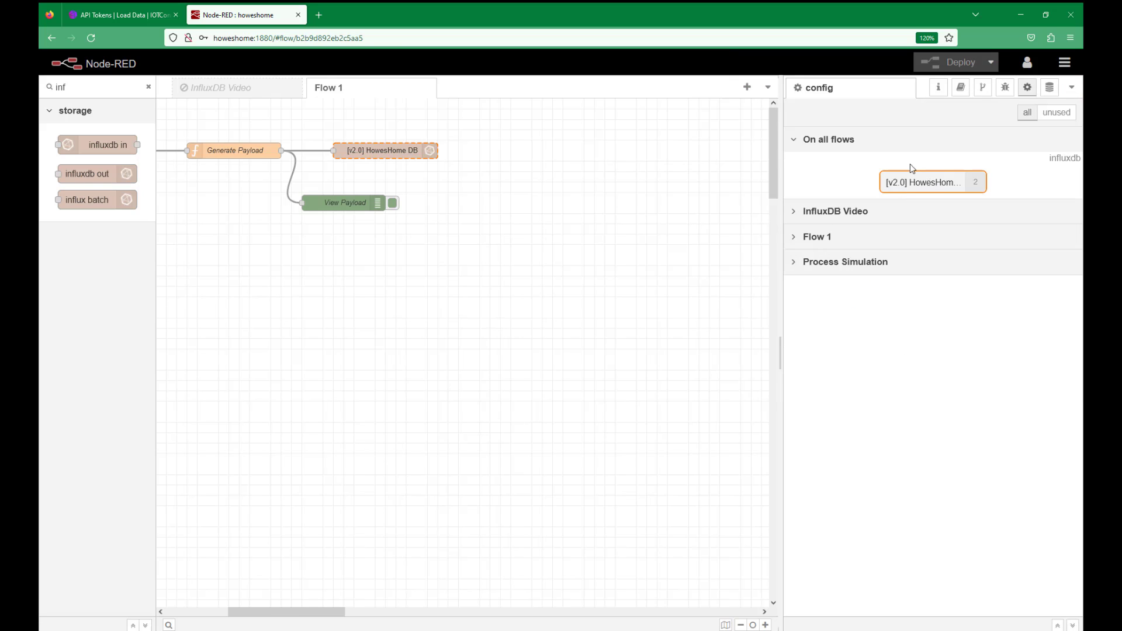
click(926, 182)
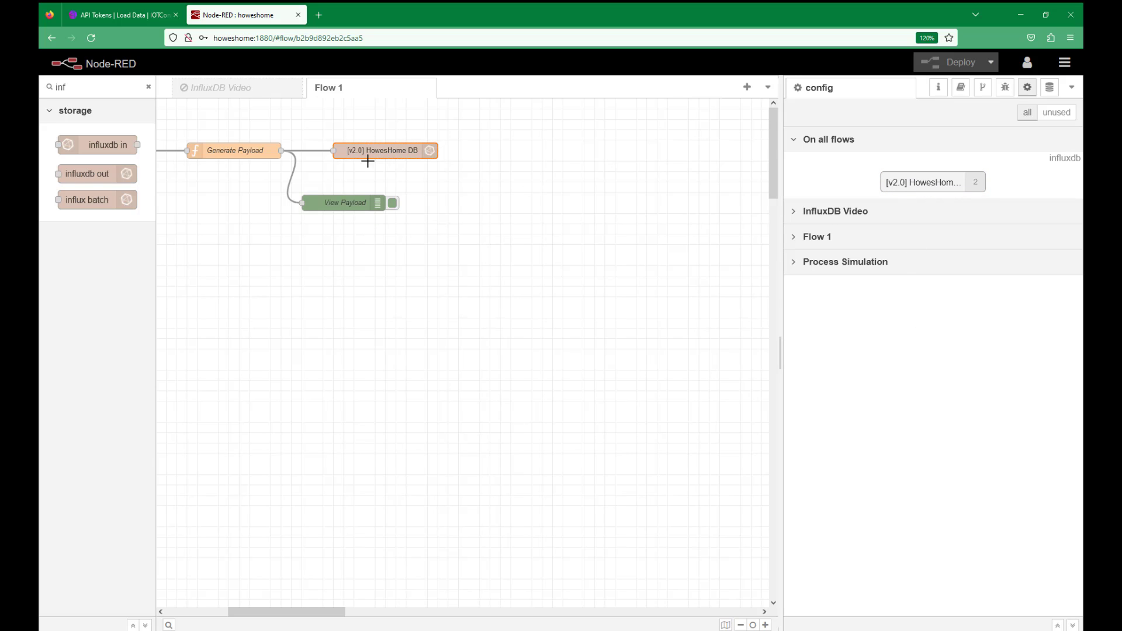
- In the influxdb out node, set the measurement to FlowMeter, the bucket to HowesHome and the name to HowesHome Bucket
double_click(377, 149)
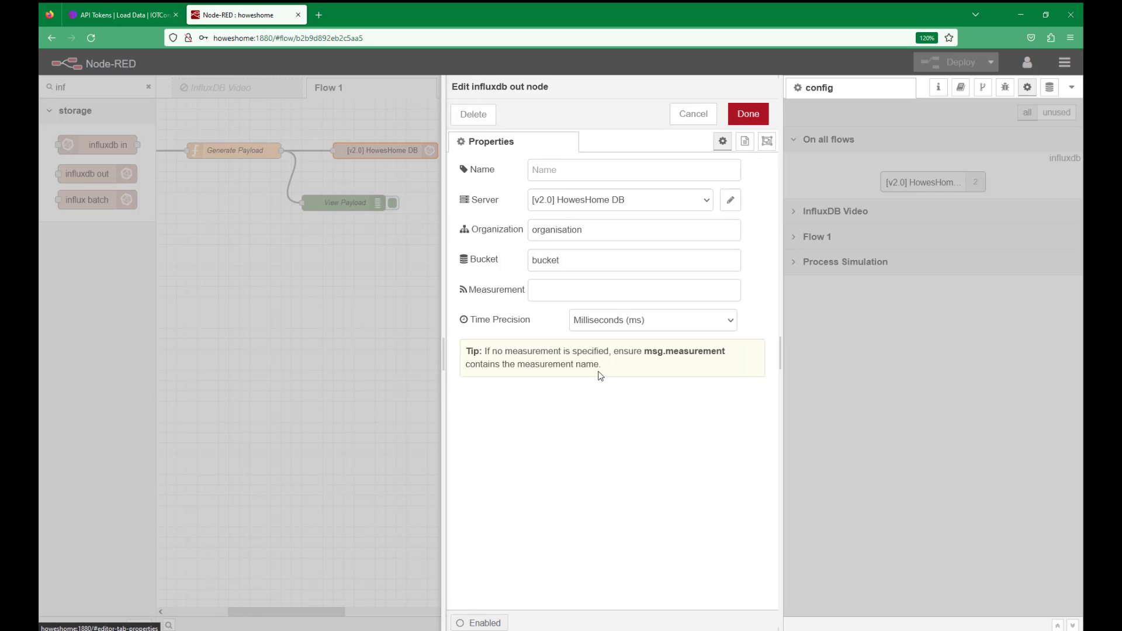
click(569, 290)
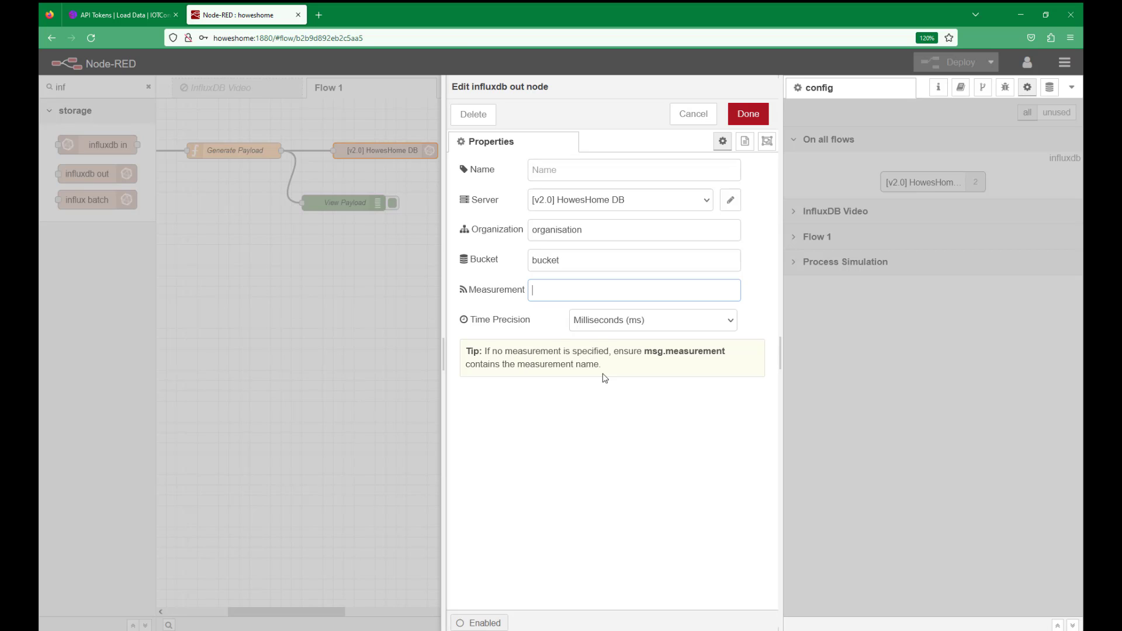
text(FlowMeter)
drag(581, 262, 520, 258)
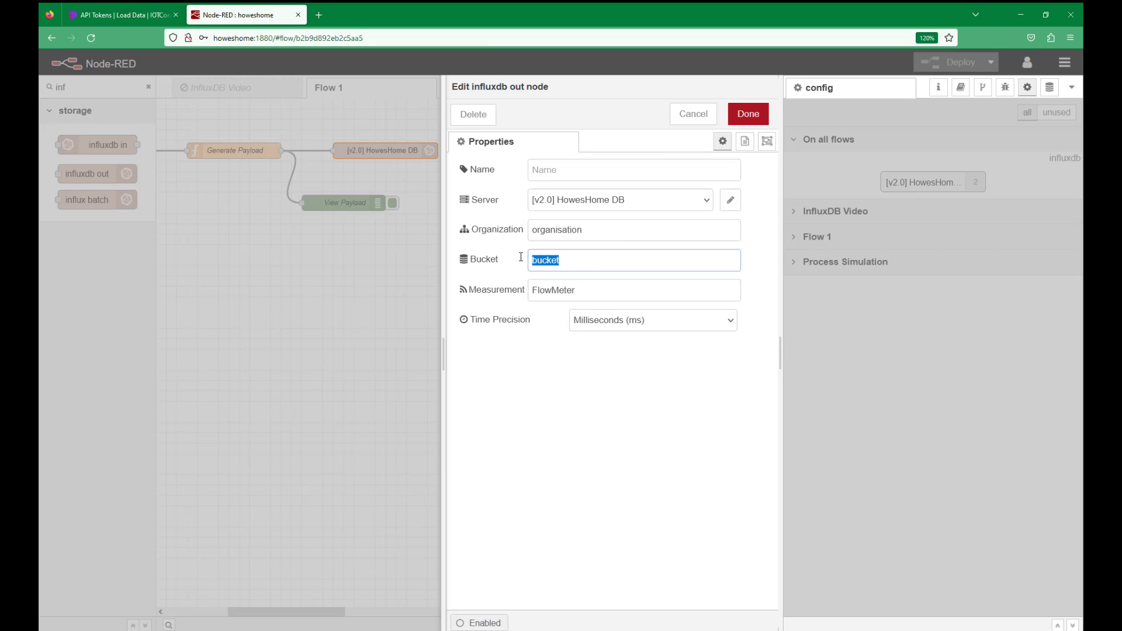
text(HowesHome)
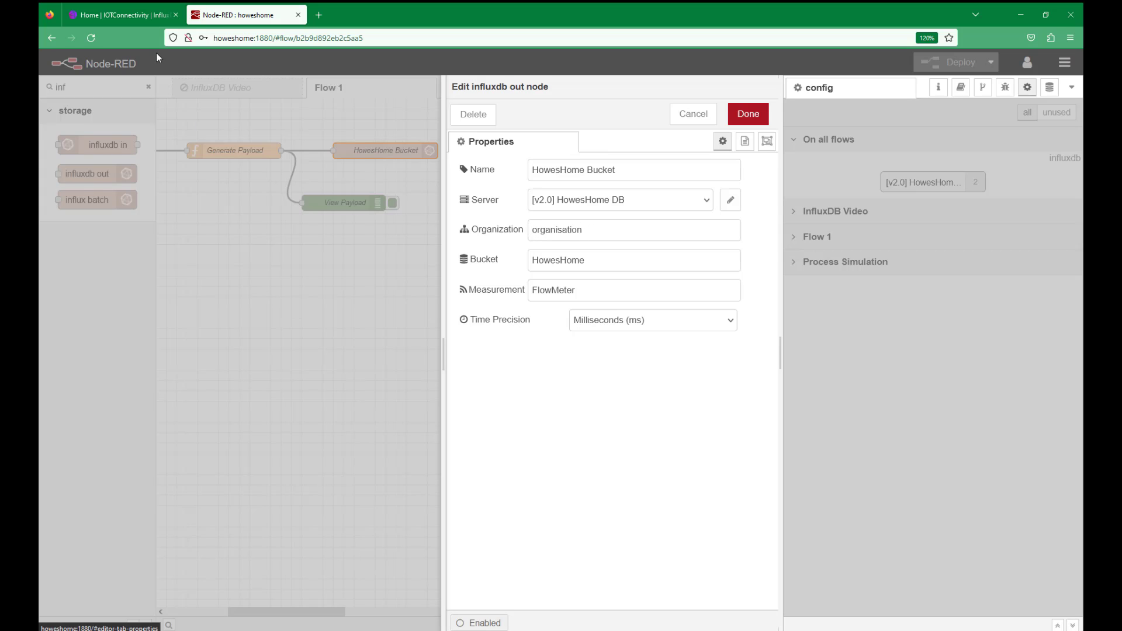
- Check the organization name in InfluxDB, and set the Node-RED influxdb out node's organization to IOTConnectivity and measurement to FlowMeter1
click(123, 15)
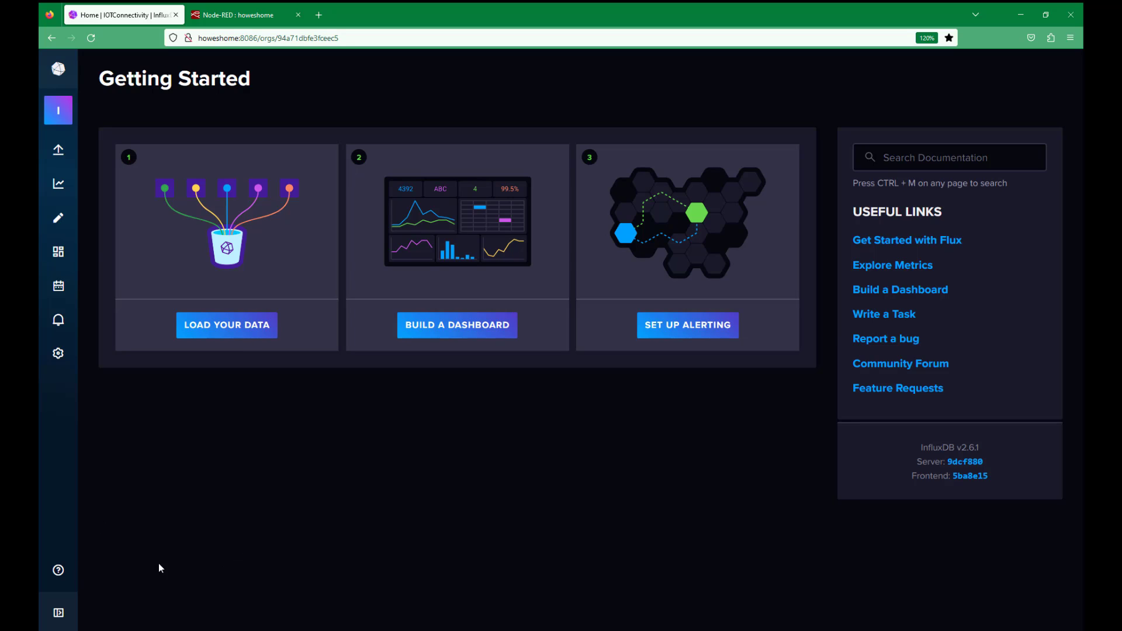
click(58, 613)
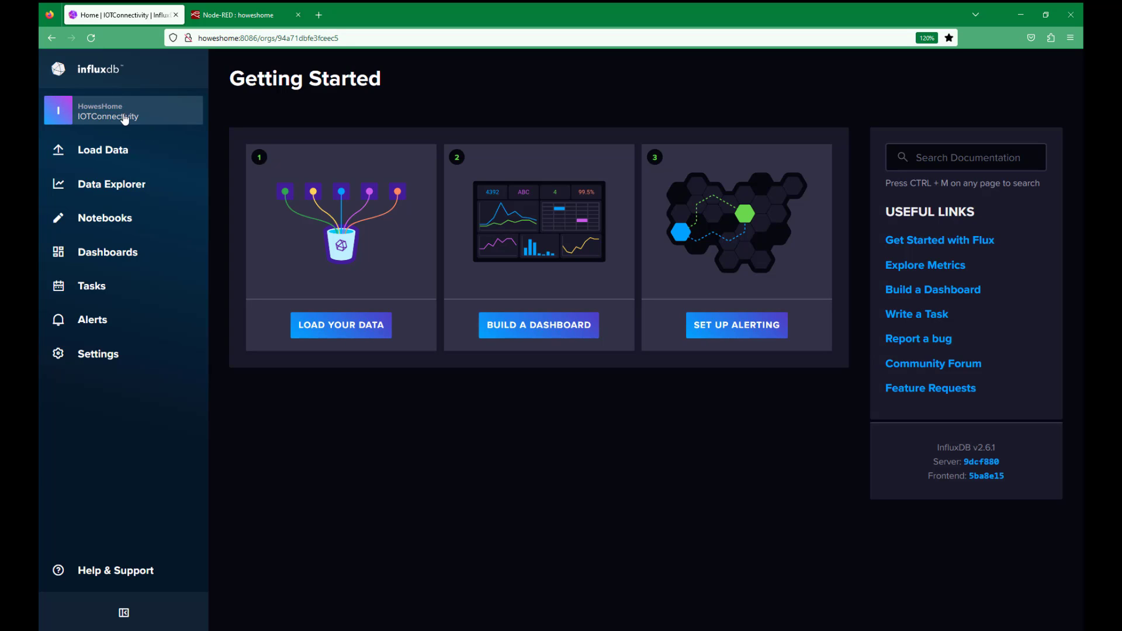
click(211, 17)
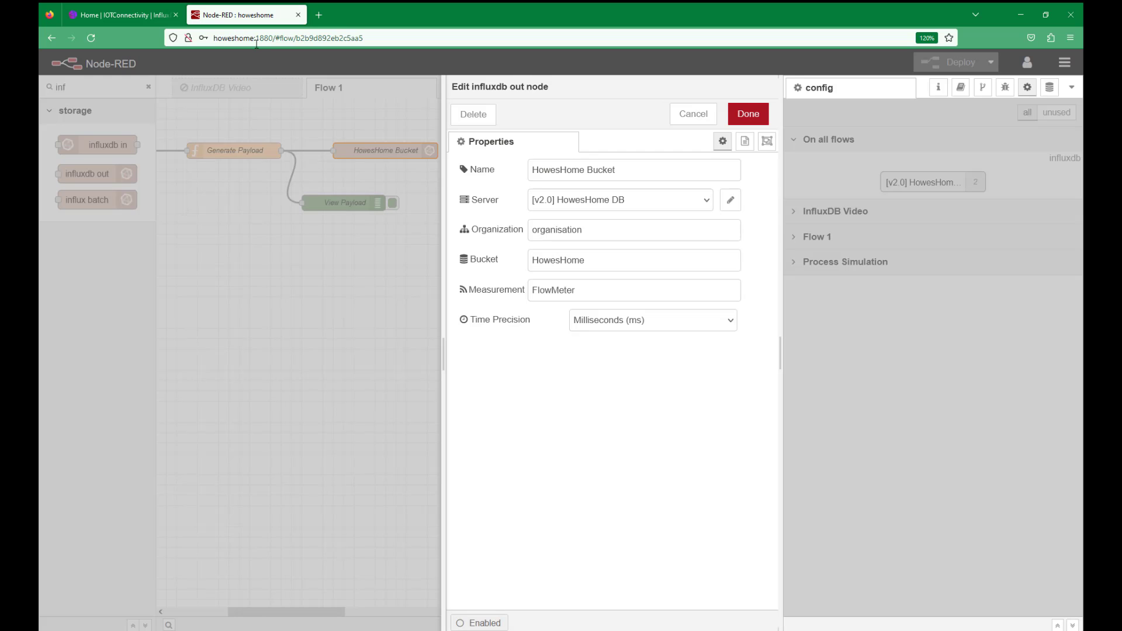
click(545, 230)
key(ctrl+a)
text(IOTConnectivit)
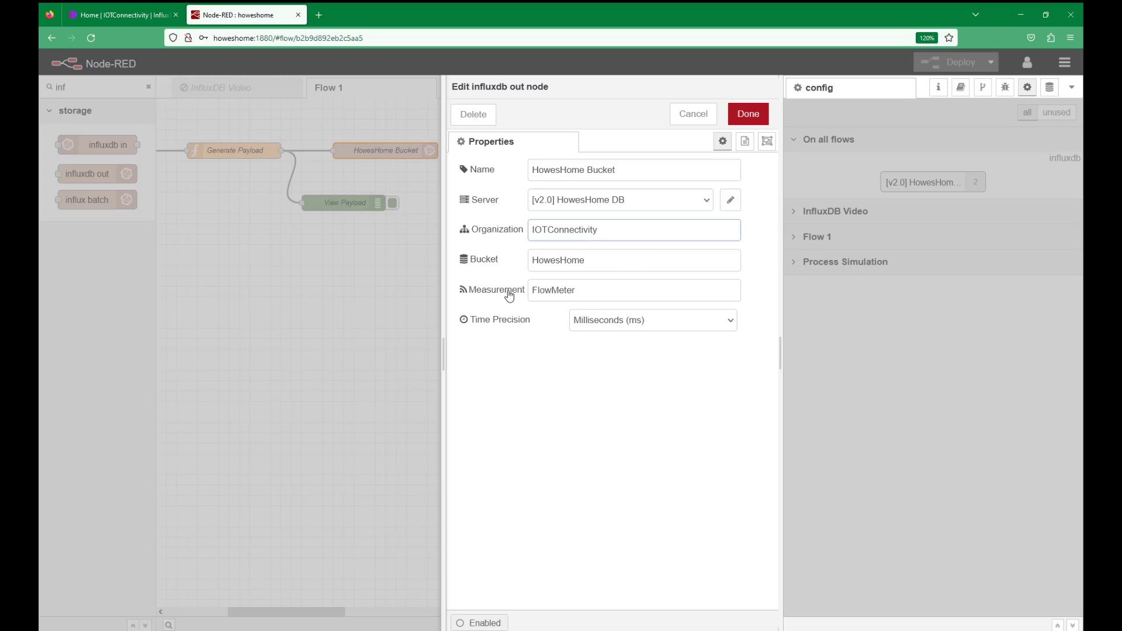
click(579, 289)
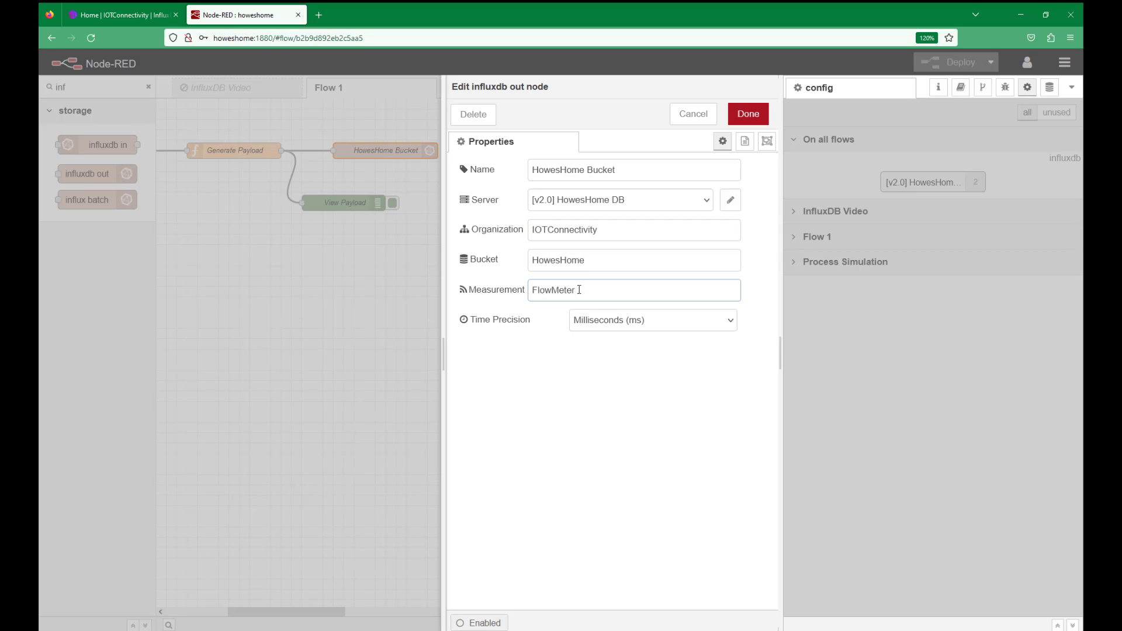
click(749, 117)
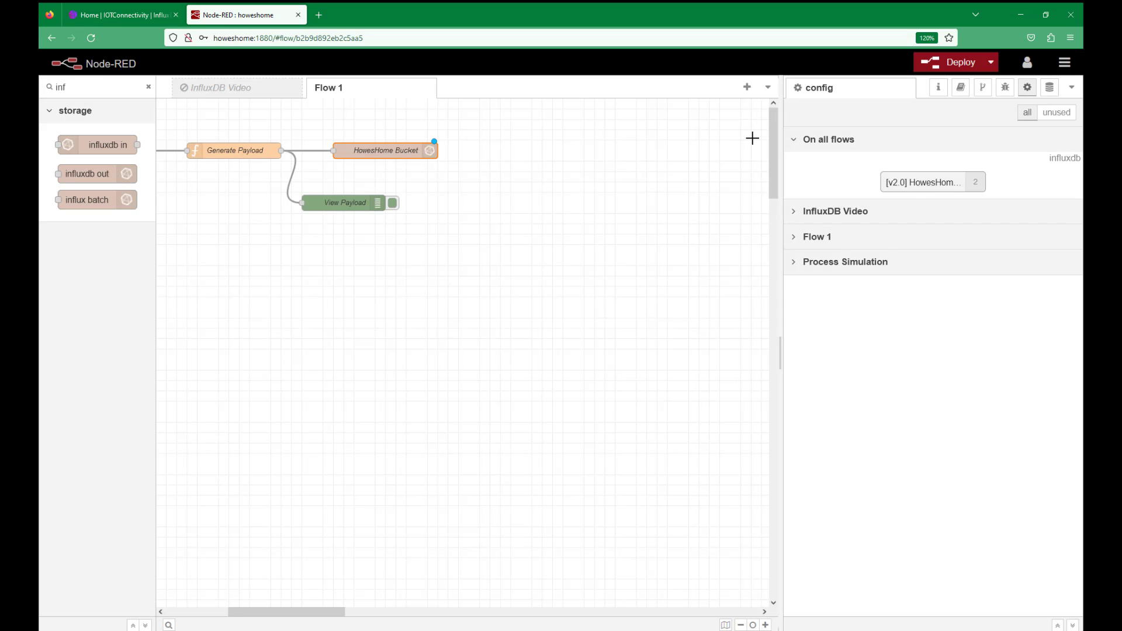
- Switch to InfluxDB and examine the fields of the FlowMeter measurement in the HowesHome bucket using the Data Explorer
click(104, 12)
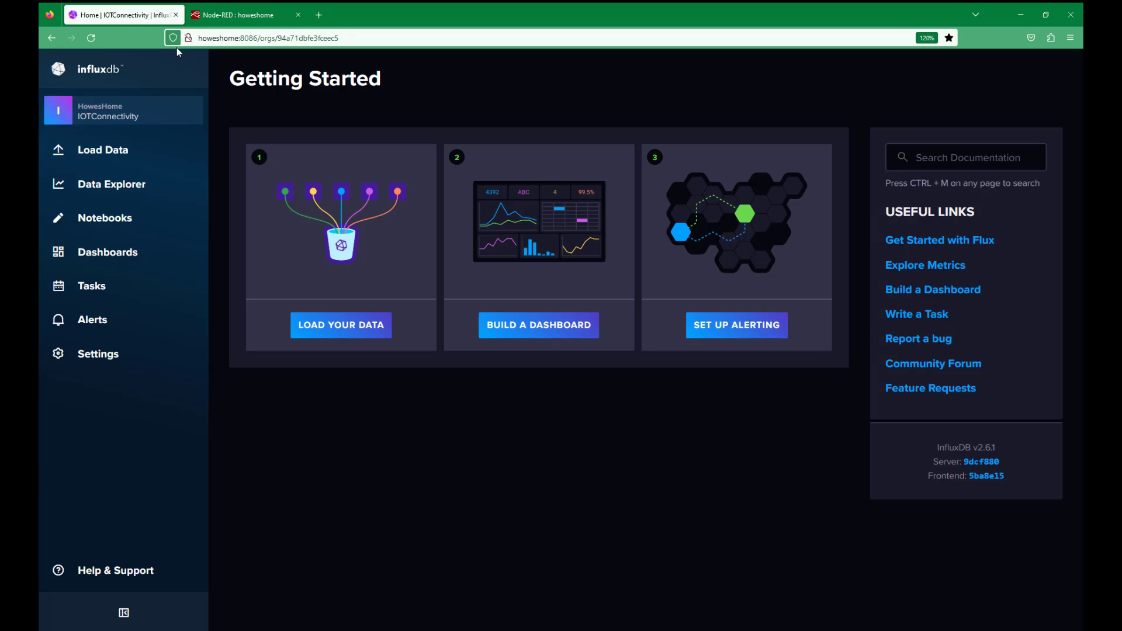
click(97, 191)
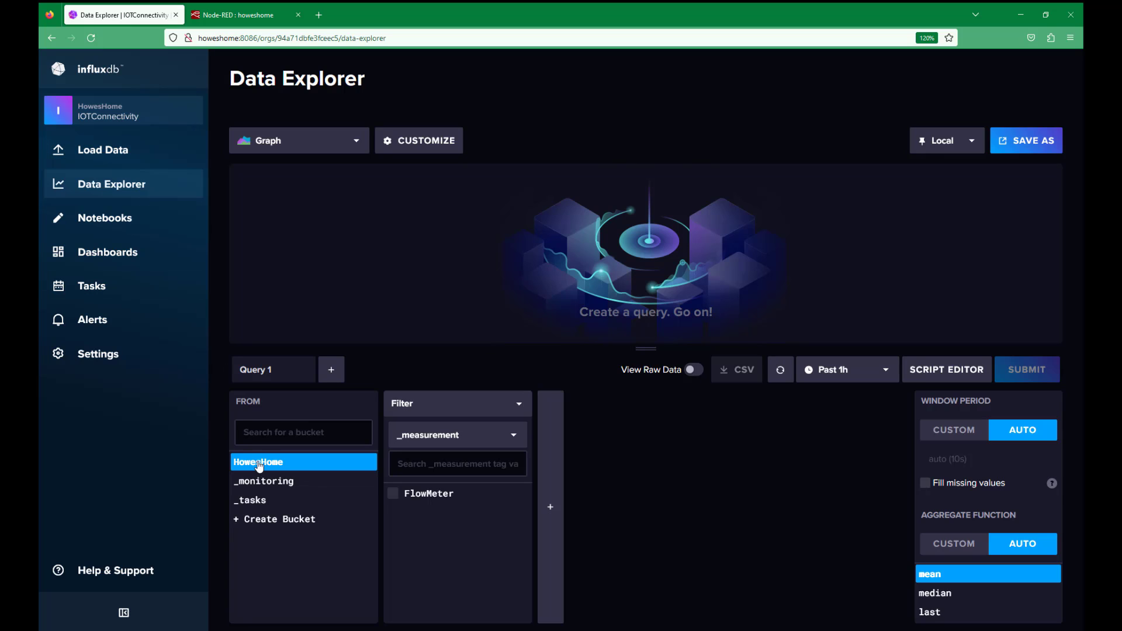
click(429, 497)
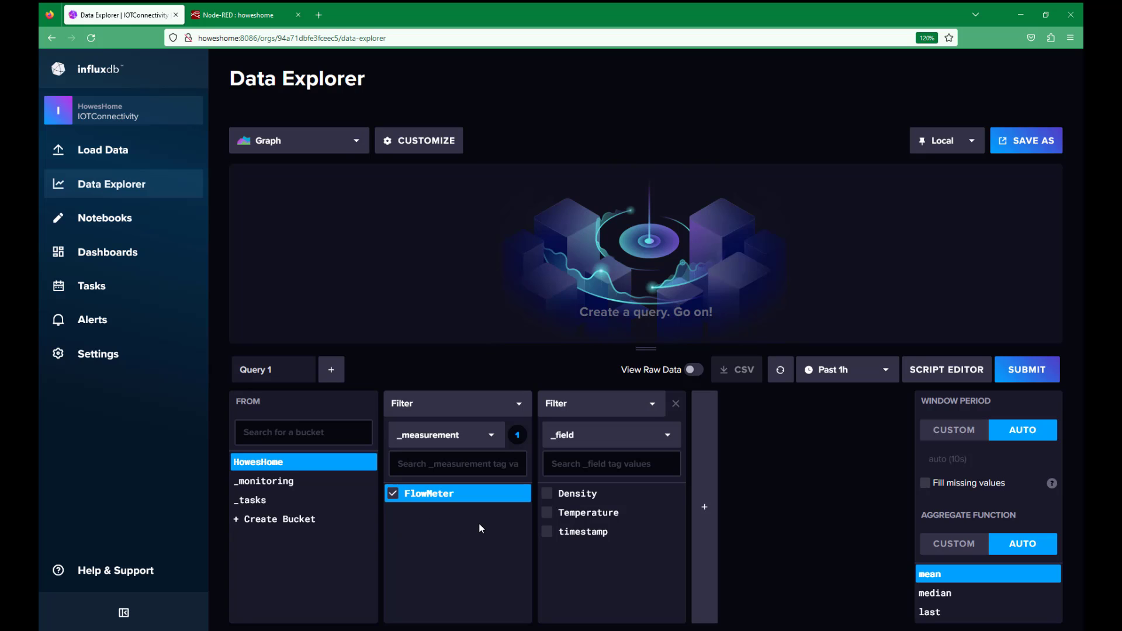
- Switch to Node-RED, bring the whole flow and its debug messages into view, and clear all debug messages
click(242, 19)
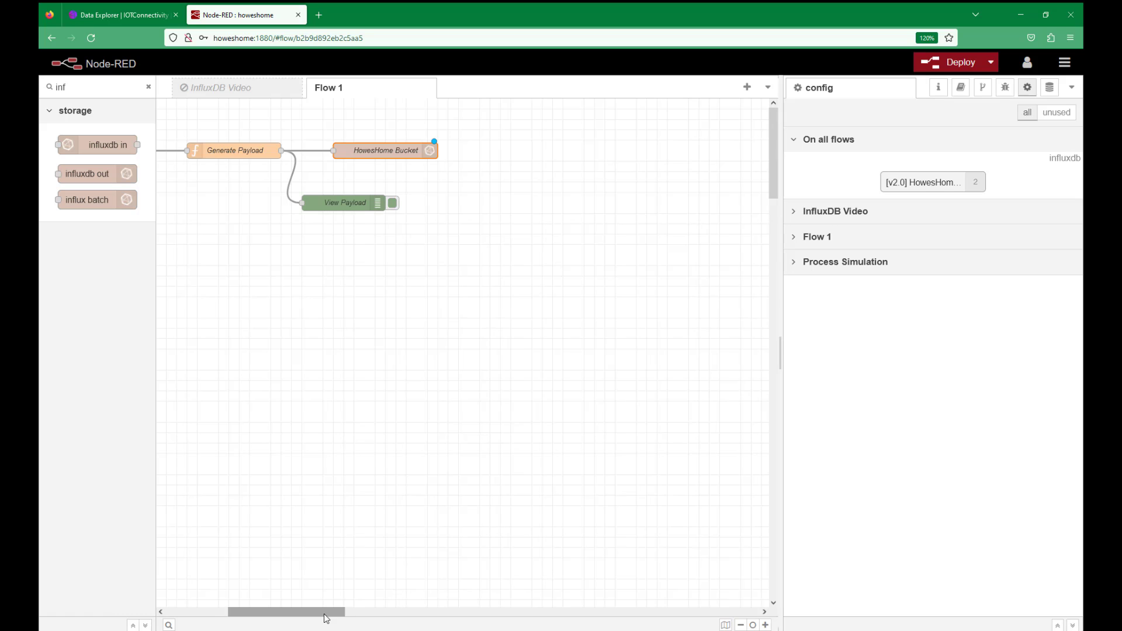
drag(326, 612, 267, 612)
click(1005, 88)
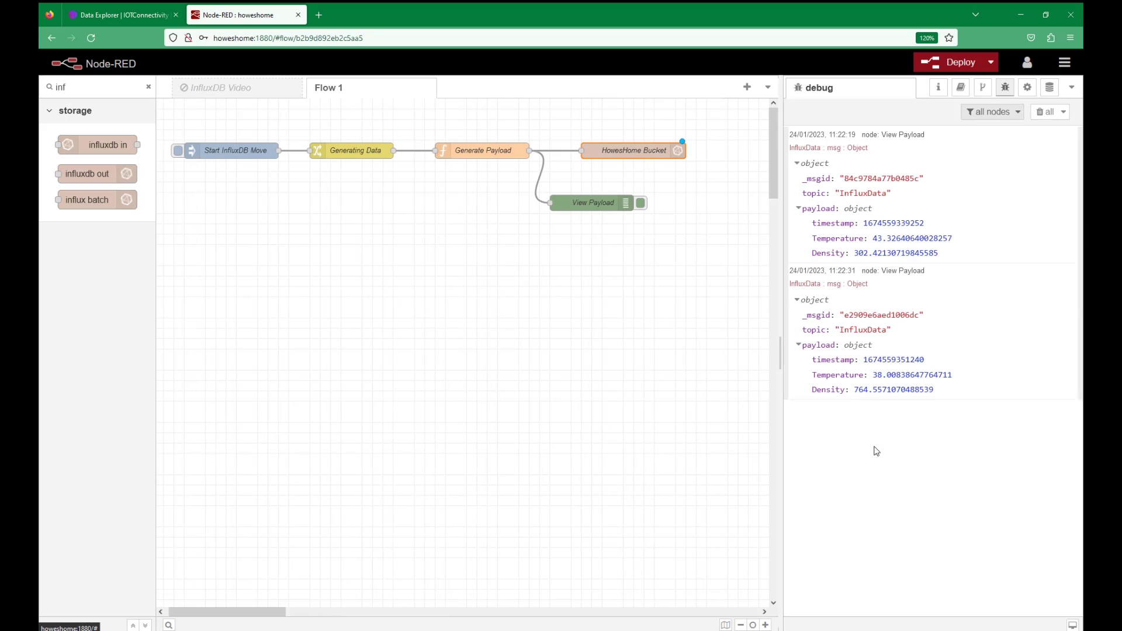
click(1039, 113)
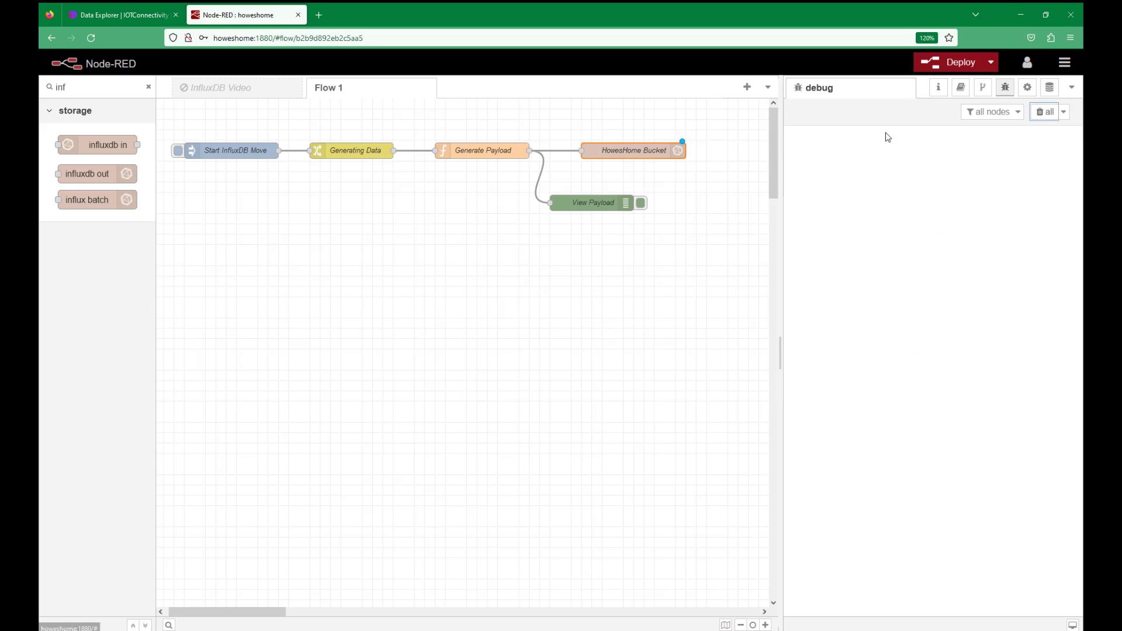
- Deploy the flow and trigger the Start InfluxDB Move inject node, expanding the payload of its debug message
click(951, 59)
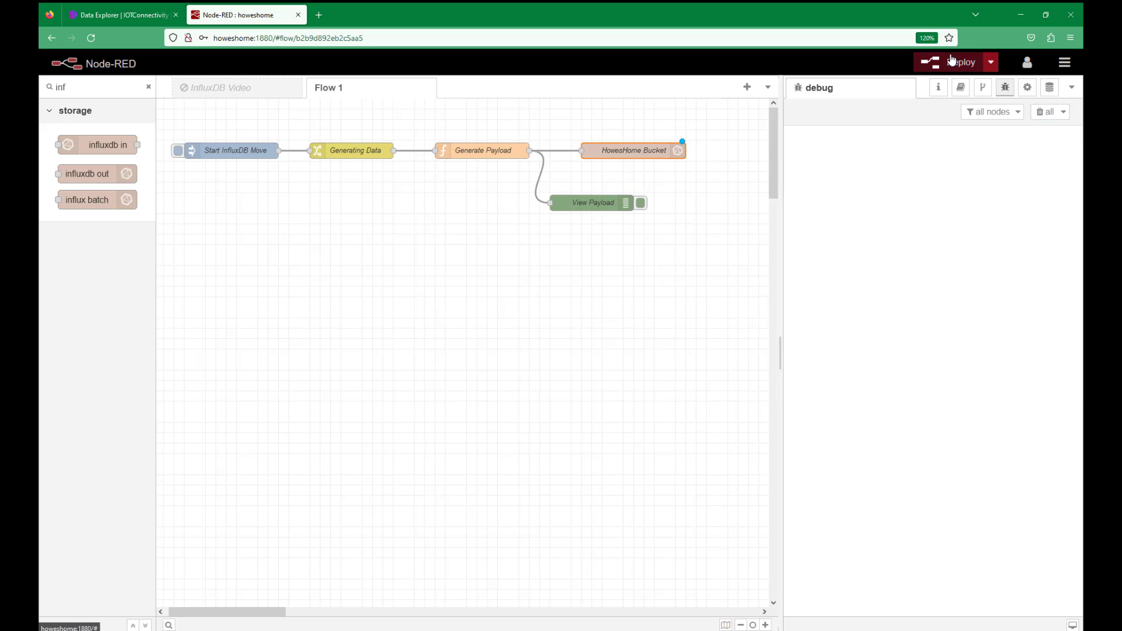
click(178, 152)
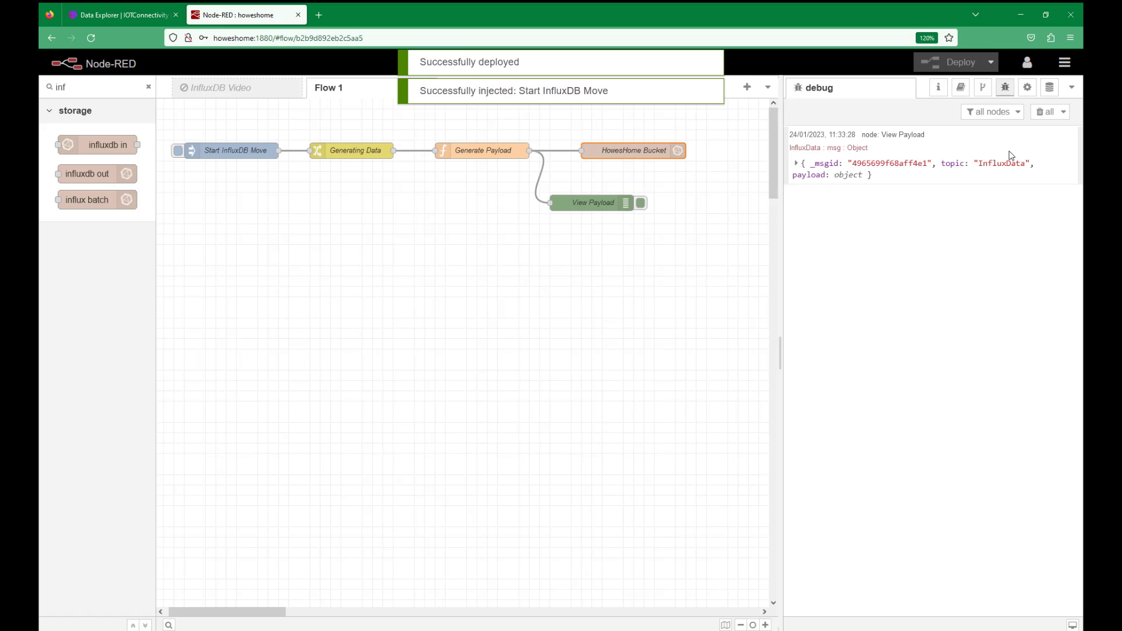
click(807, 173)
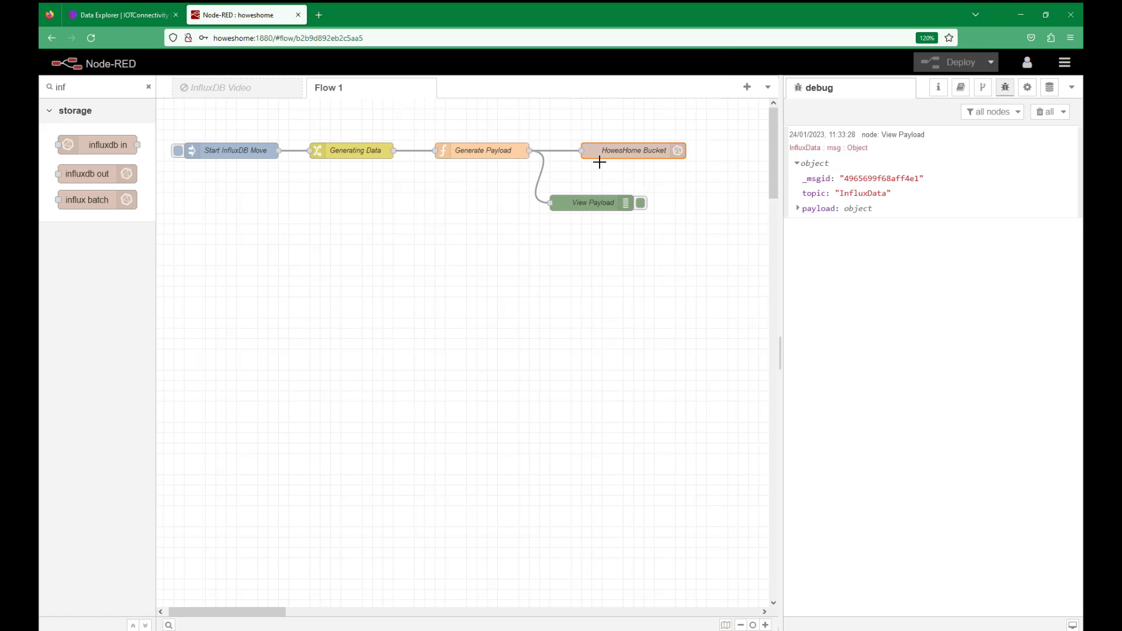
click(797, 209)
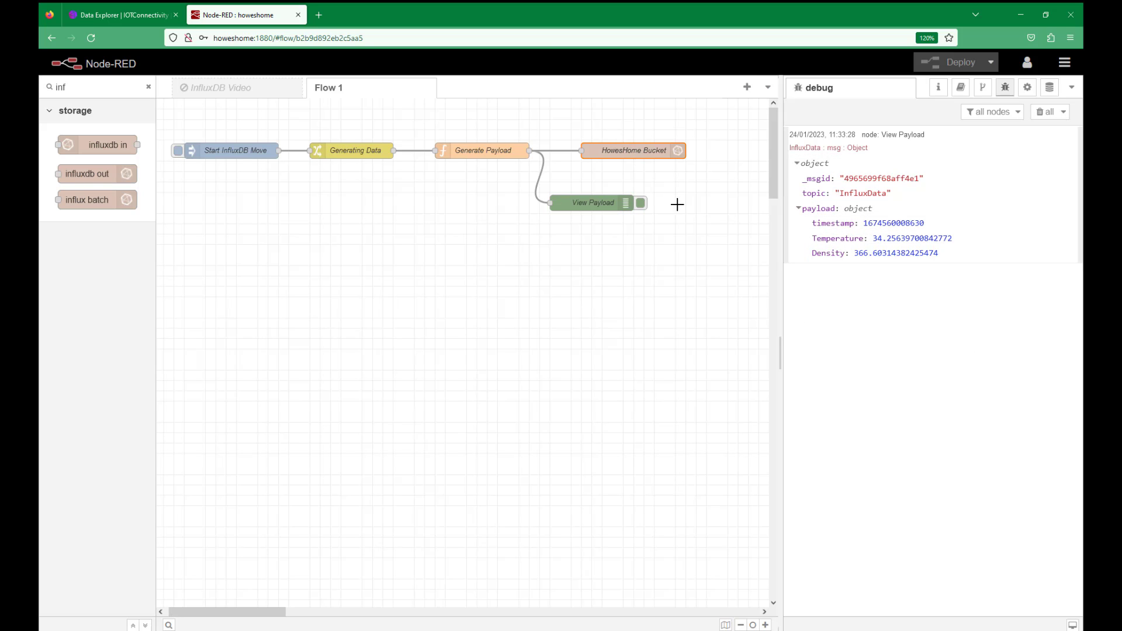
- Switch to InfluxDB, reload the Data Explorer, and filter the HowesHome bucket by the FlowMeter1 measurement
click(91, 15)
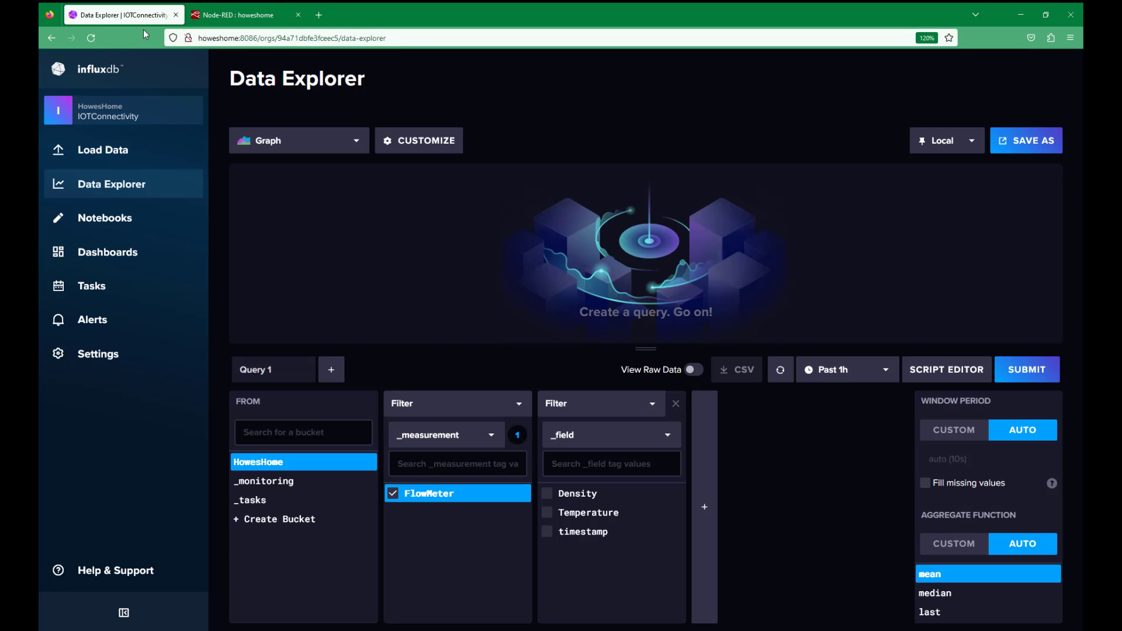
click(91, 38)
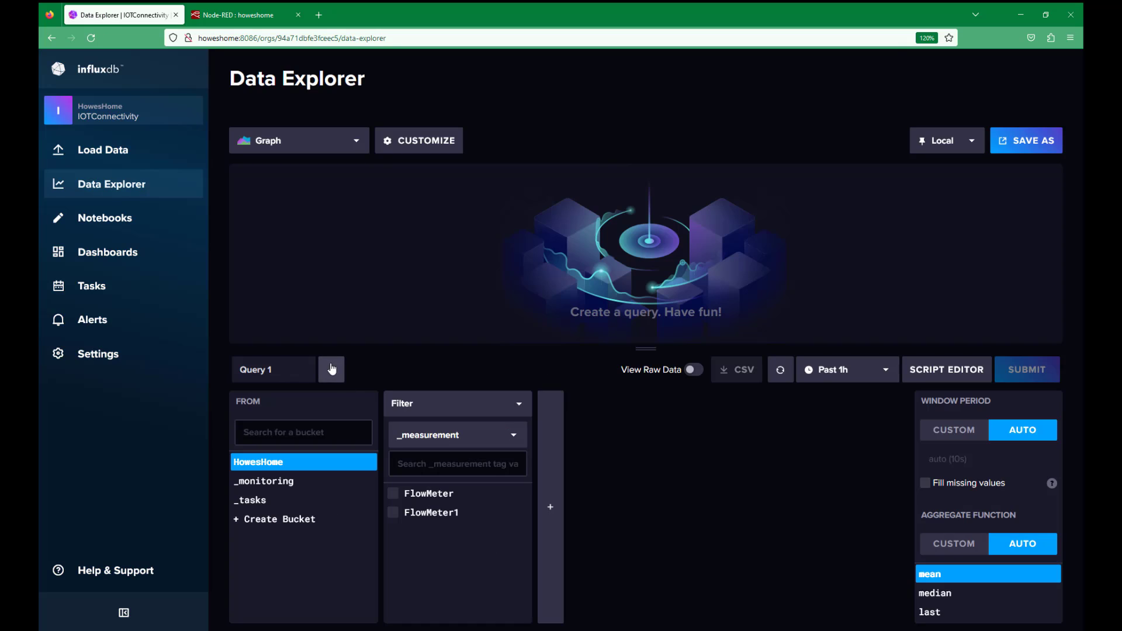
click(443, 518)
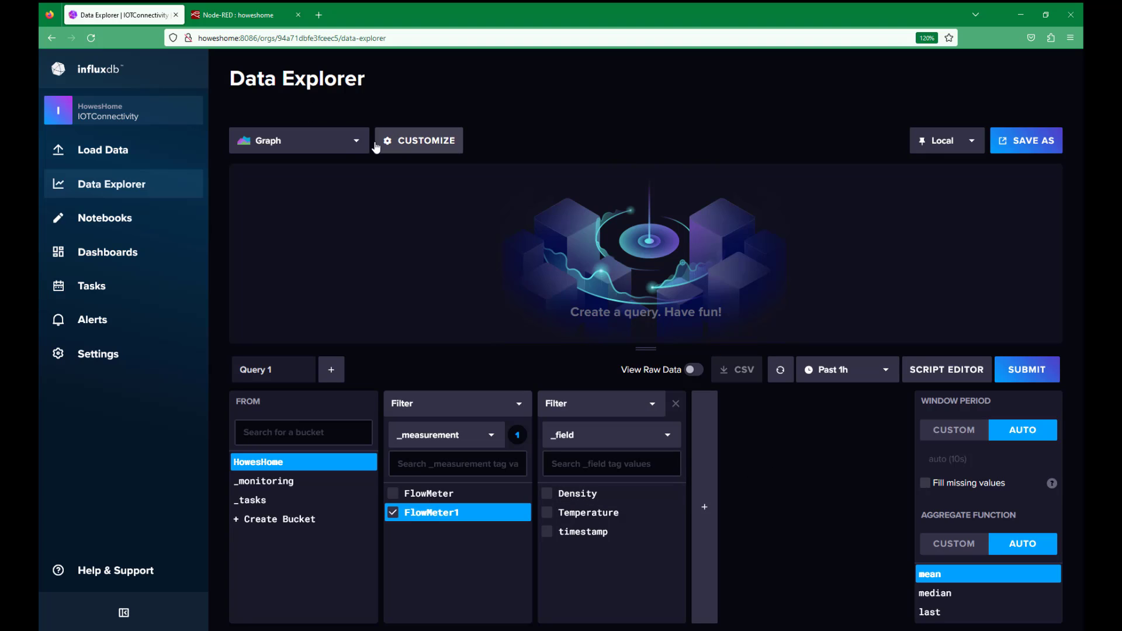
- Change the query's visualization type to Table
click(355, 142)
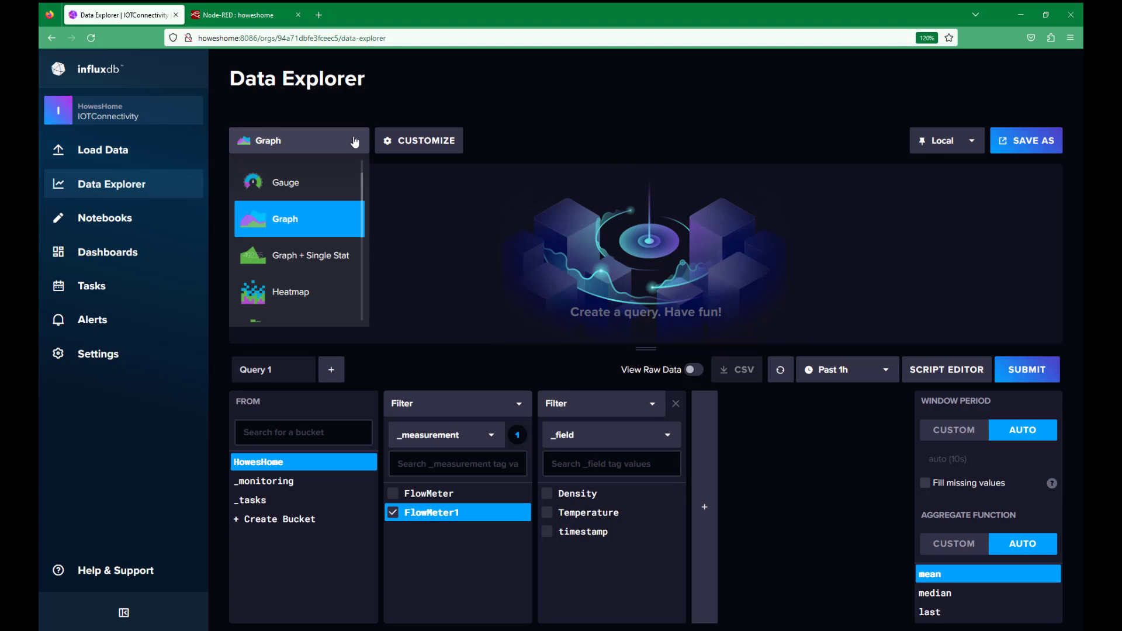
drag(363, 192, 364, 309)
click(275, 304)
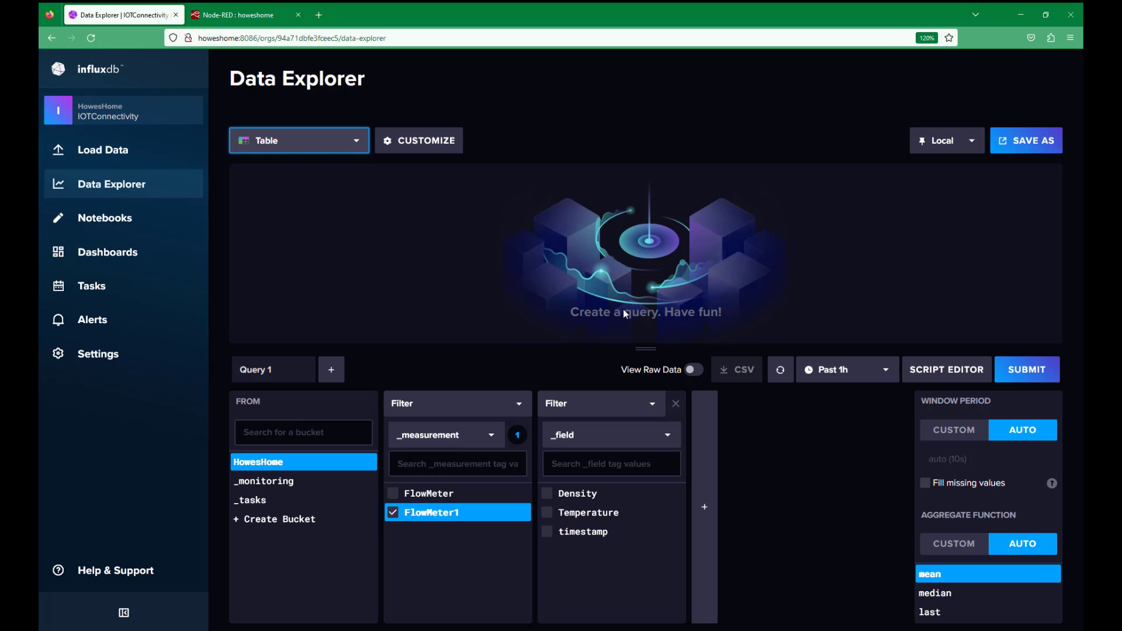
- Run the FlowMeter1 query, limit it to the Density and Temperature fields, and rerun it
click(1024, 372)
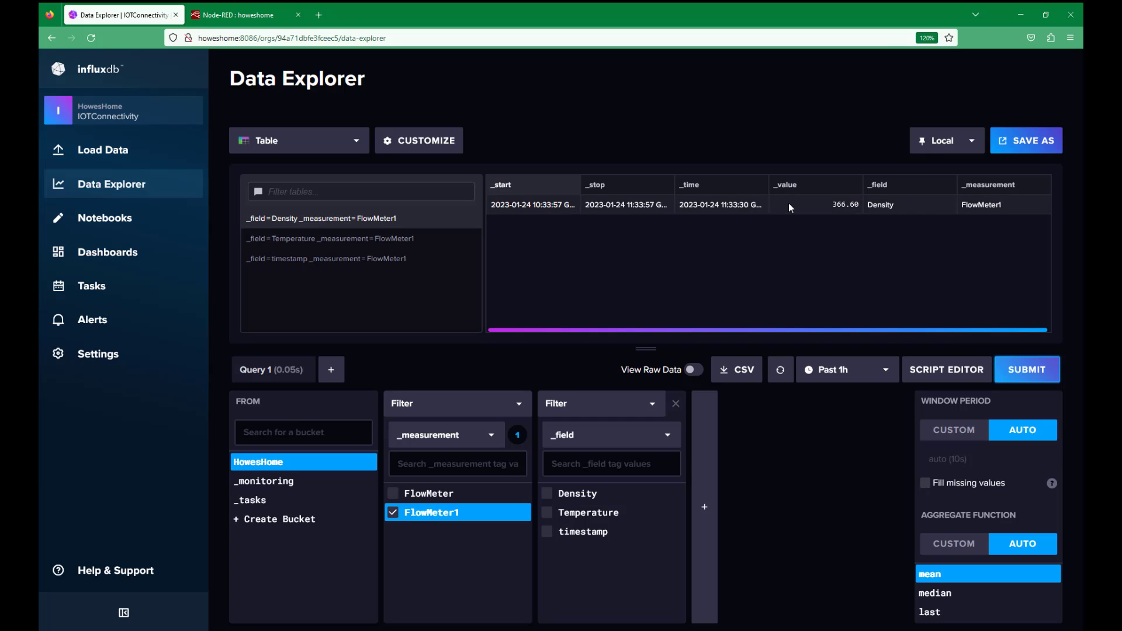
click(547, 494)
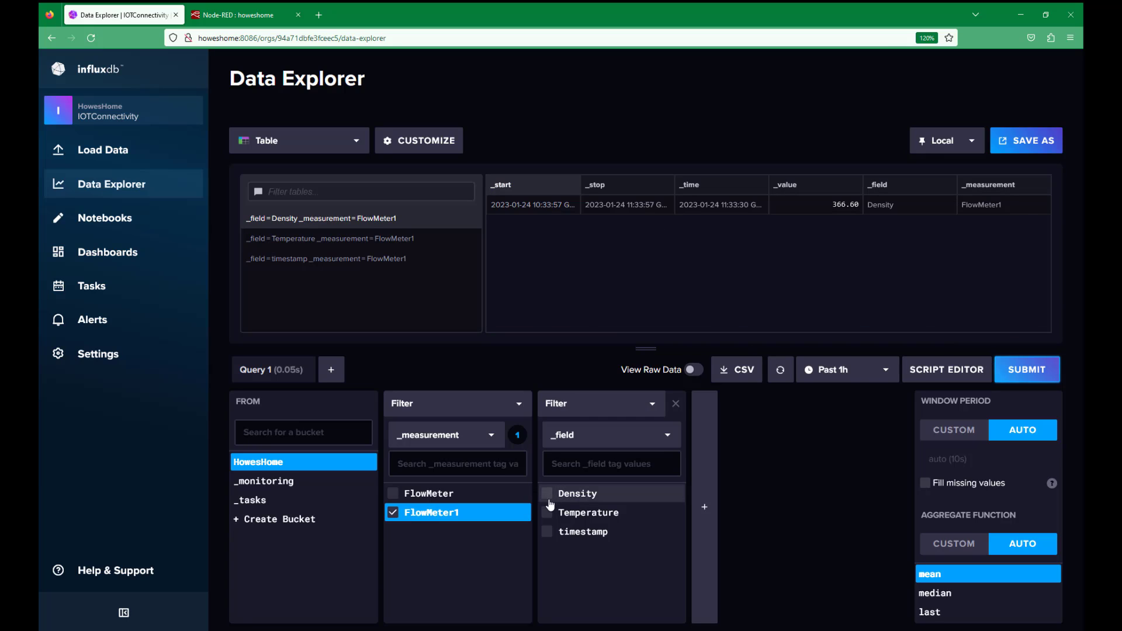
click(547, 513)
click(1027, 370)
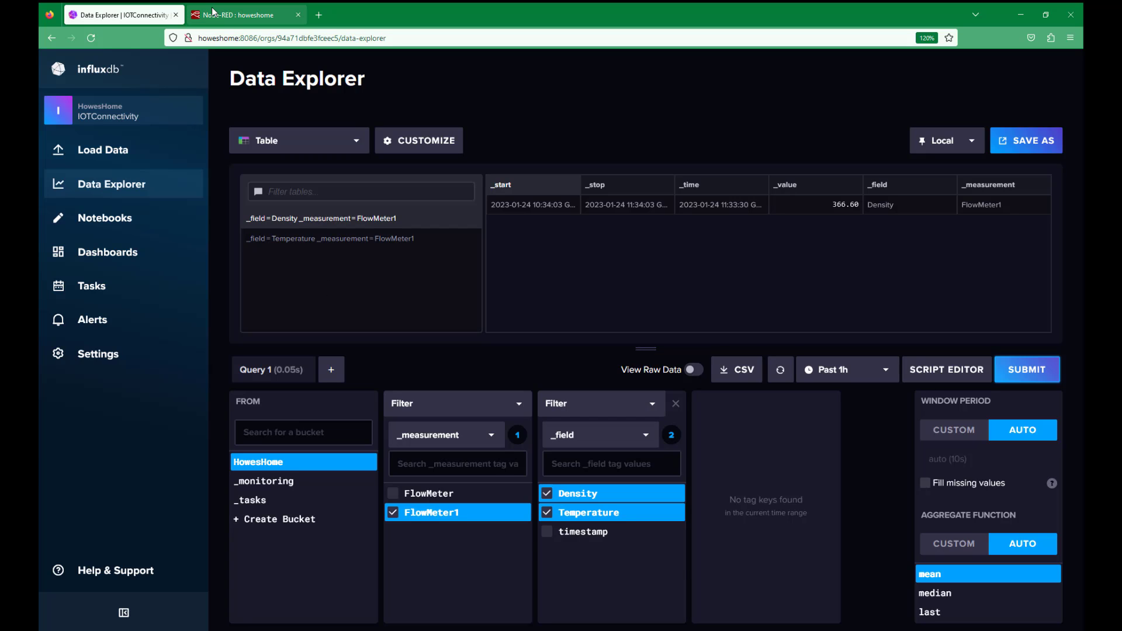
- Switch to Node-RED and rename Flow 1 as "Influx DB Simaulation"
click(234, 16)
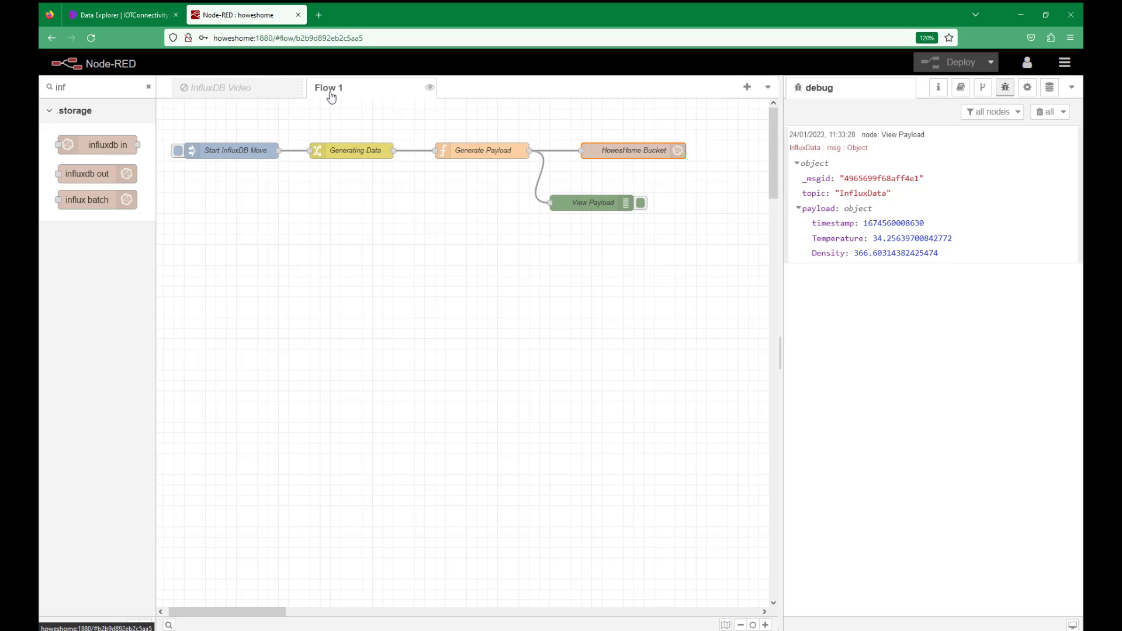
double_click(361, 94)
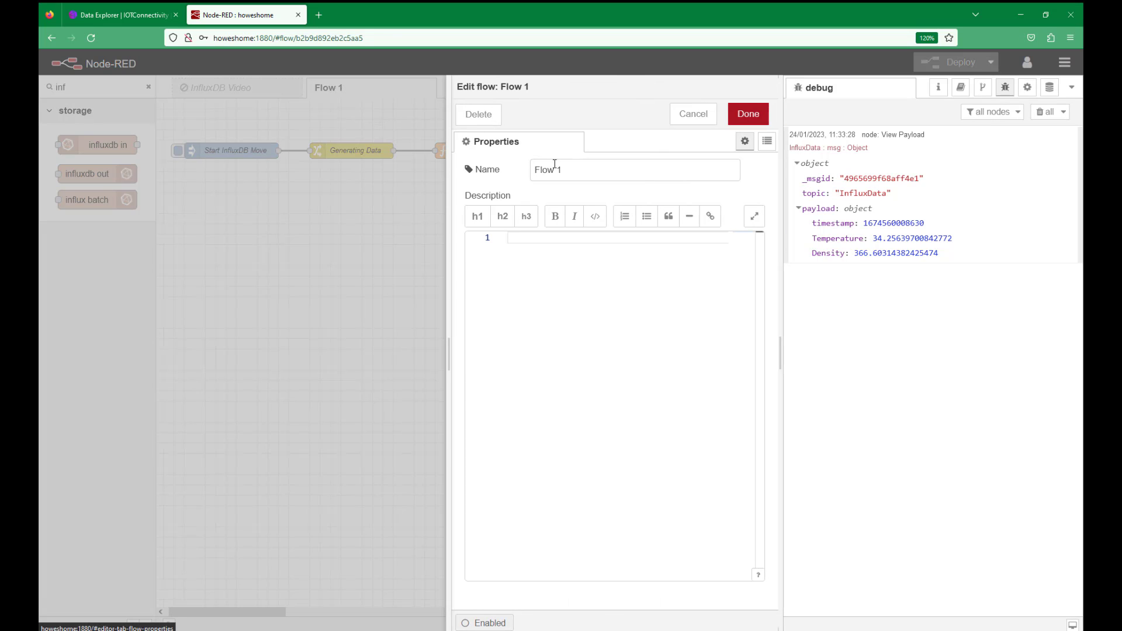
click(507, 170)
key(BackSpace)
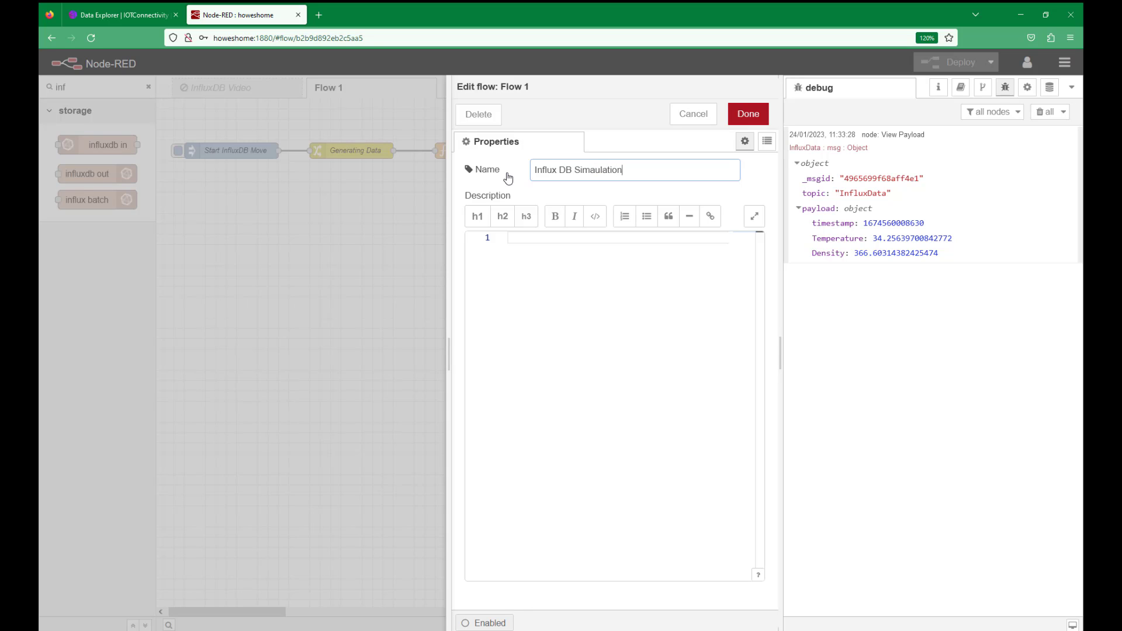
click(757, 120)
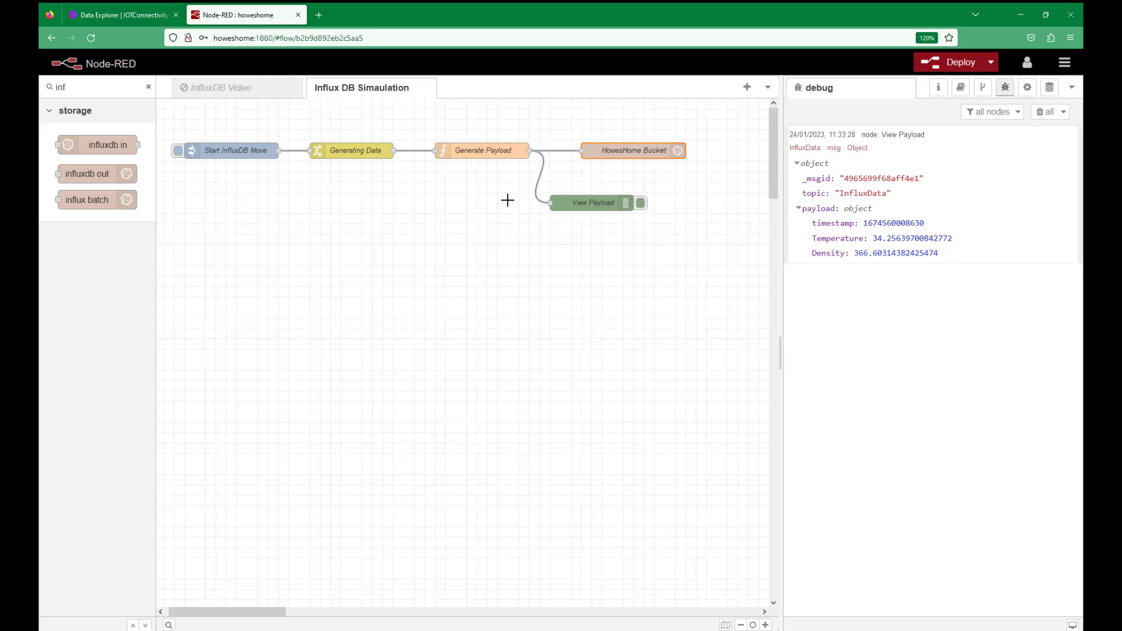
- Clear the node palette's filter and add a comment node just above the Start InfluxDB Move node
click(93, 92)
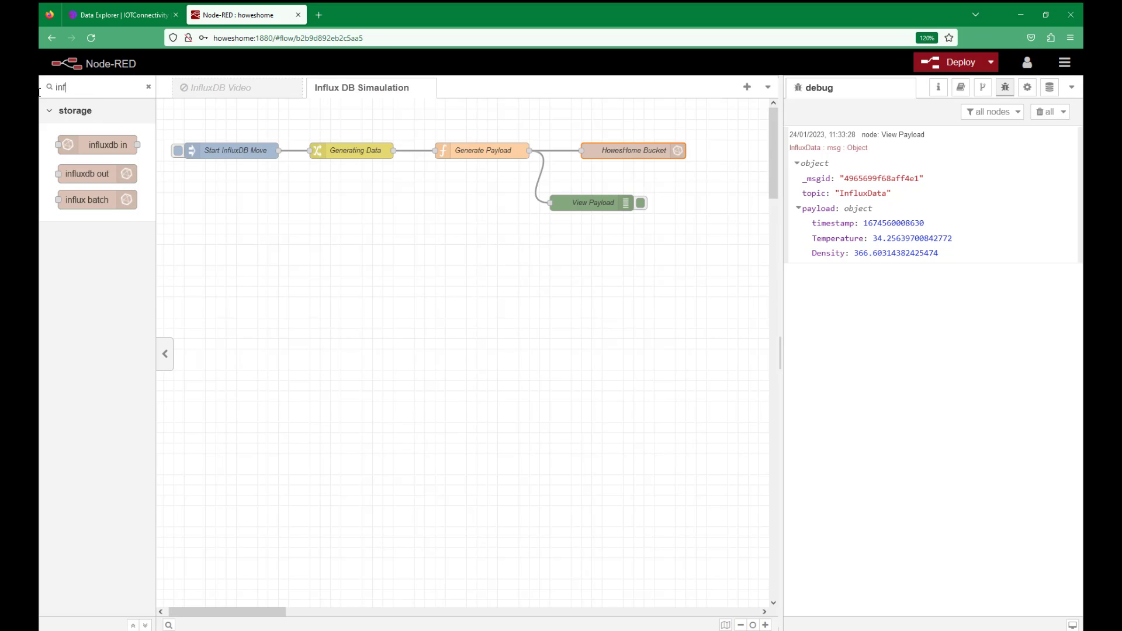
key(BackSpace)
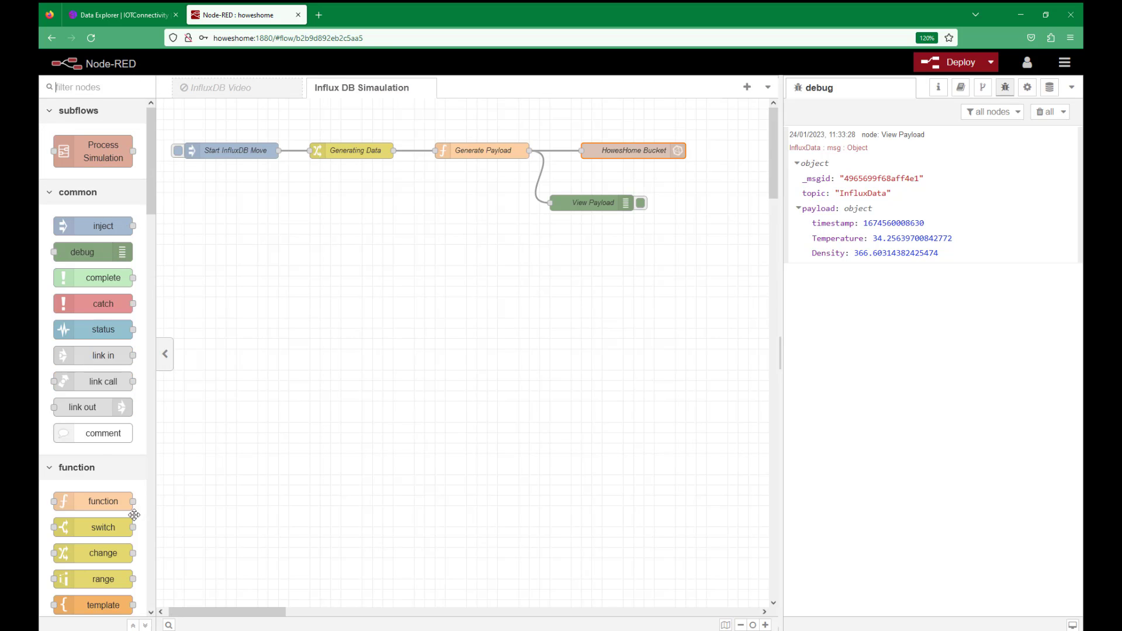
drag(80, 428, 227, 122)
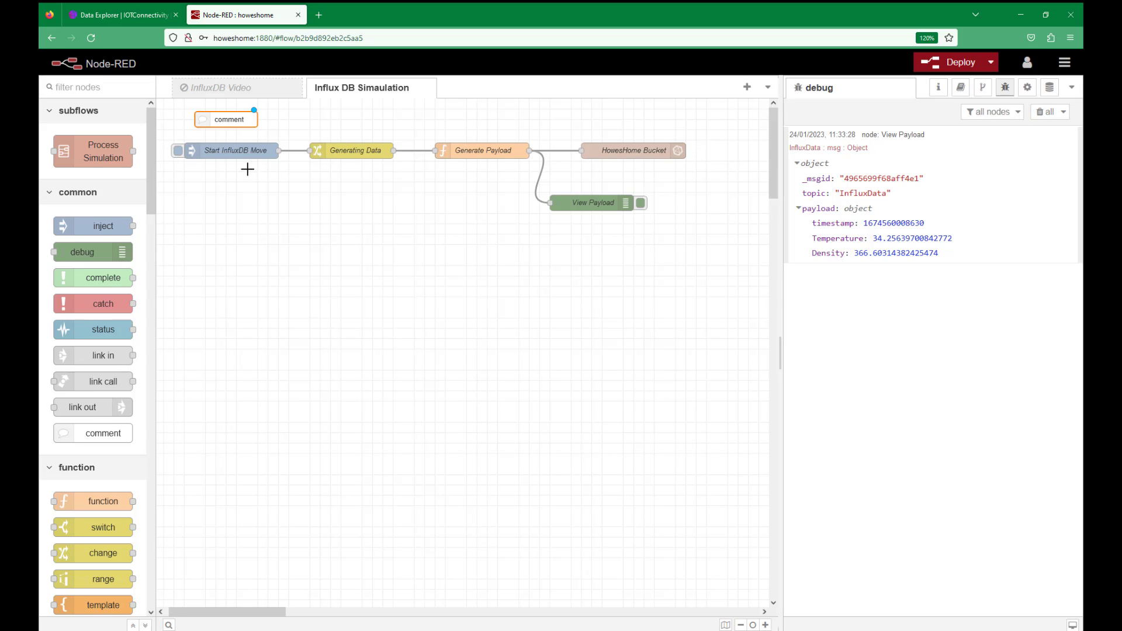
- Set the Start InfluxDB Move inject node to repeat at an interval of 1 second, and deploy and trigger the flow
double_click(221, 151)
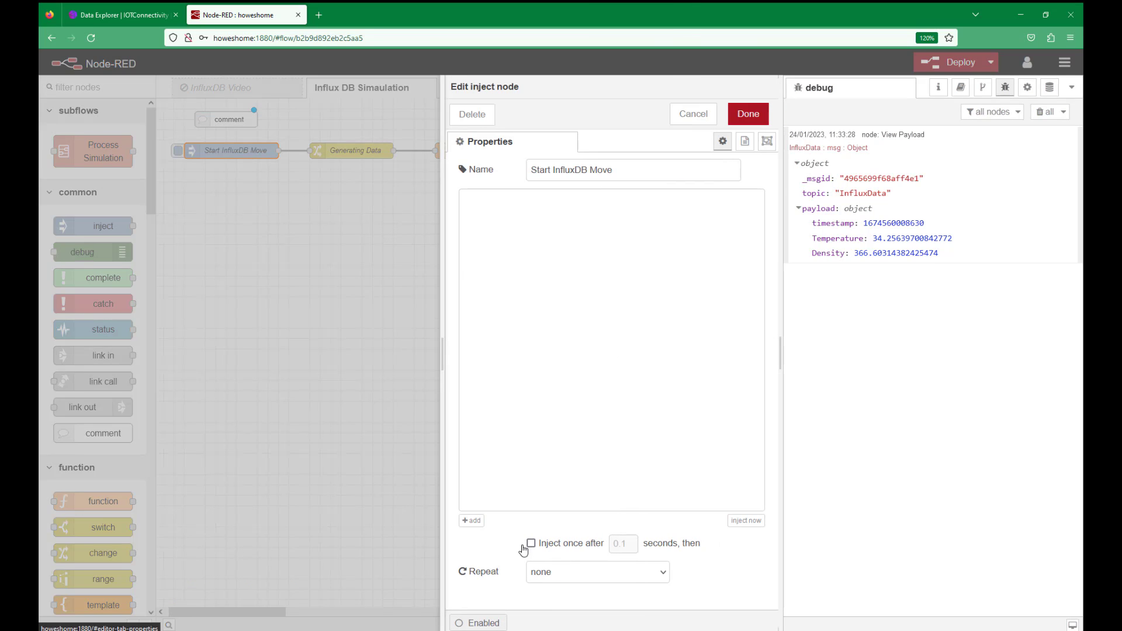
click(643, 580)
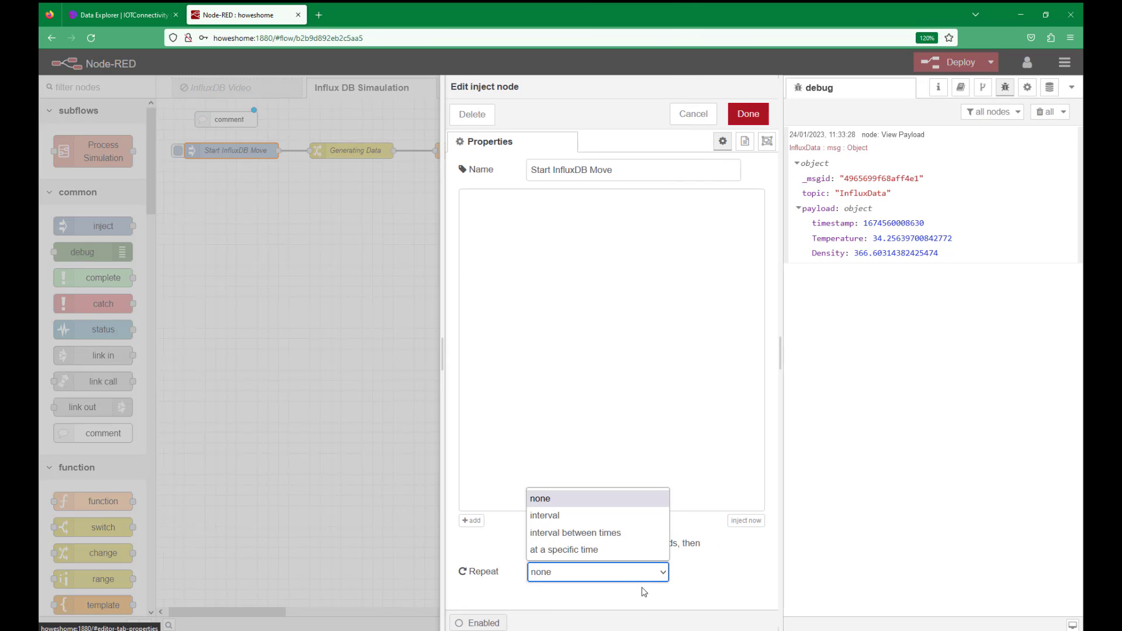
click(566, 515)
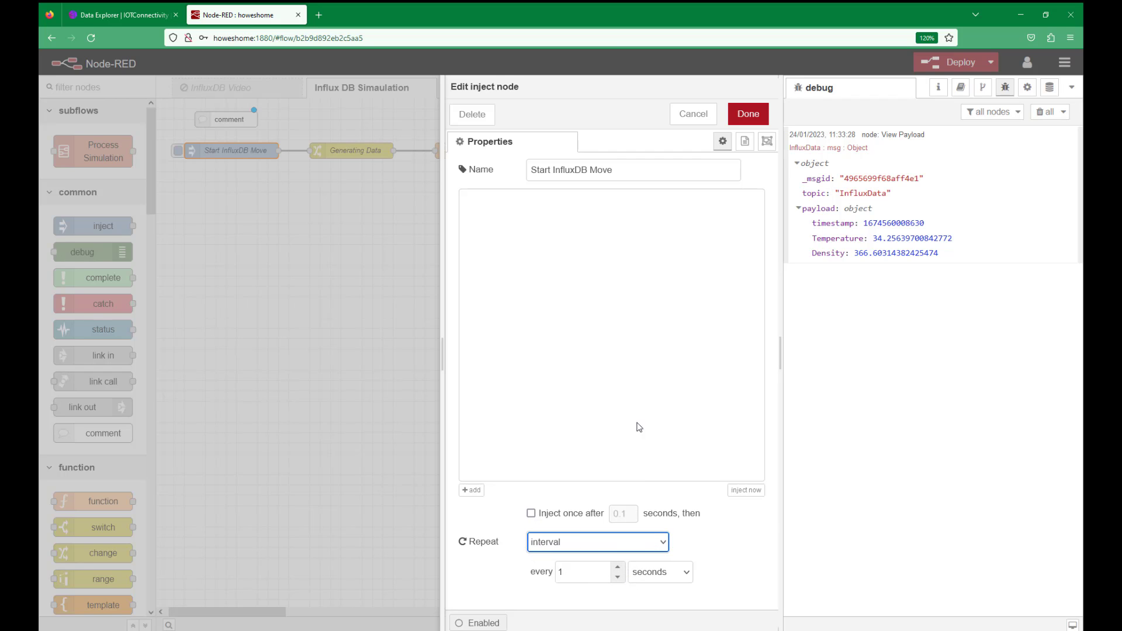
click(748, 113)
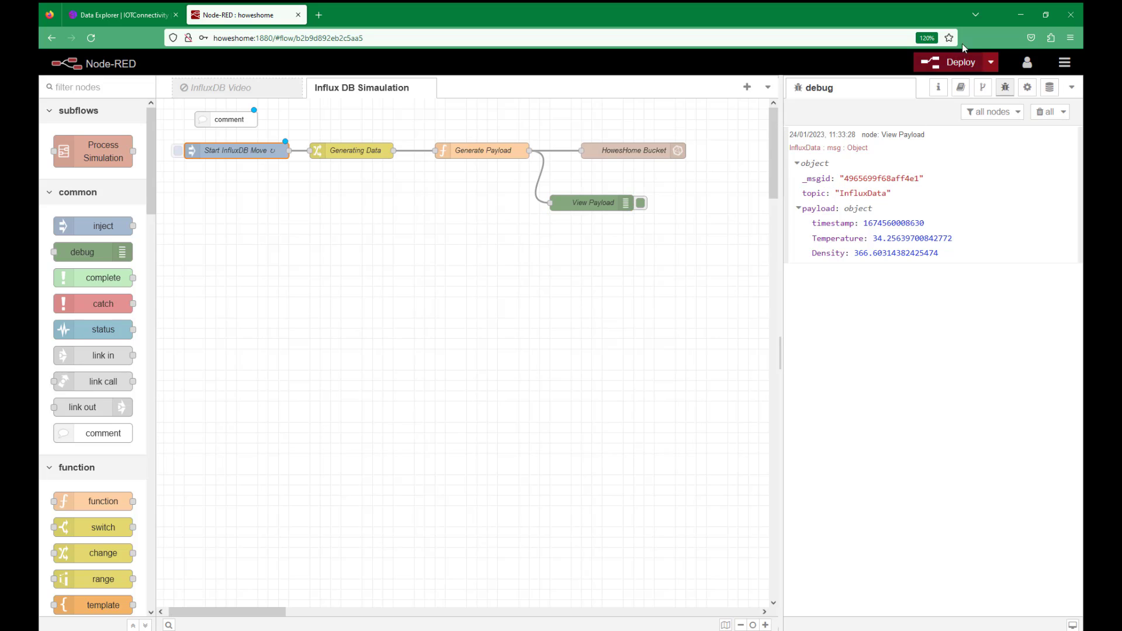
click(950, 62)
click(180, 152)
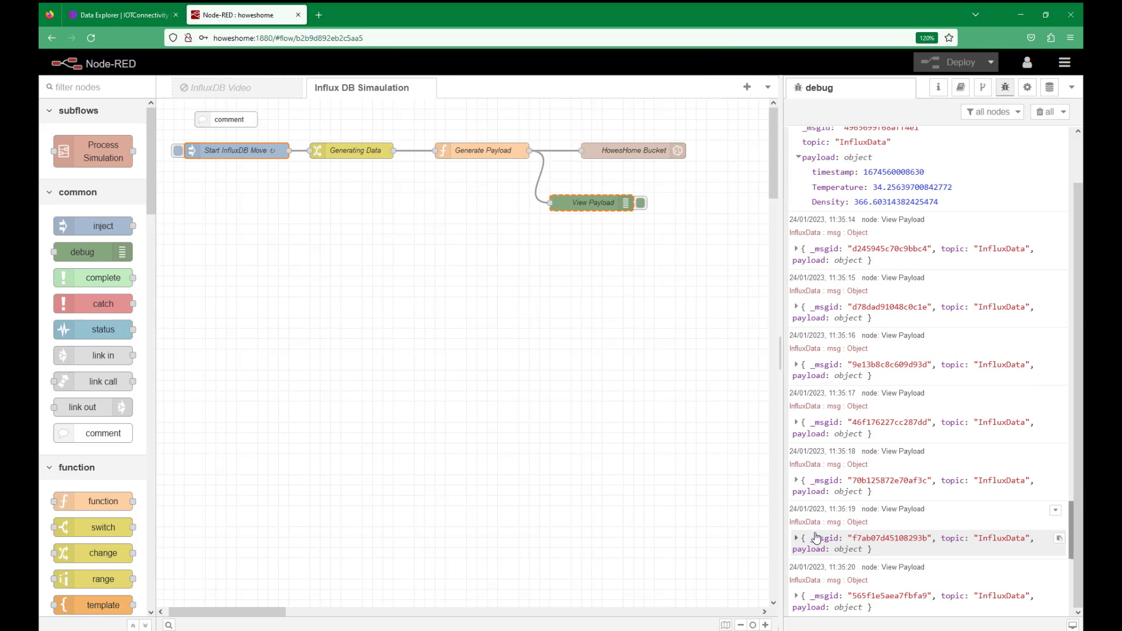
- Deactivate the View Payload debug node and expand the payloads of the 11:35:14 and 11:35:15 debug messages
click(640, 203)
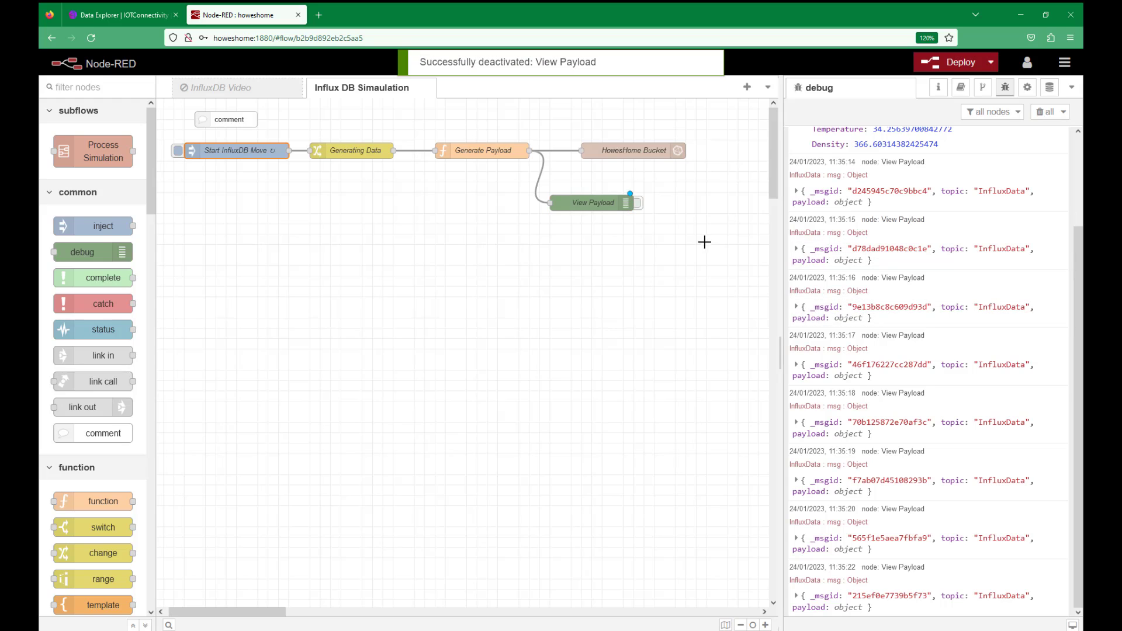
click(797, 191)
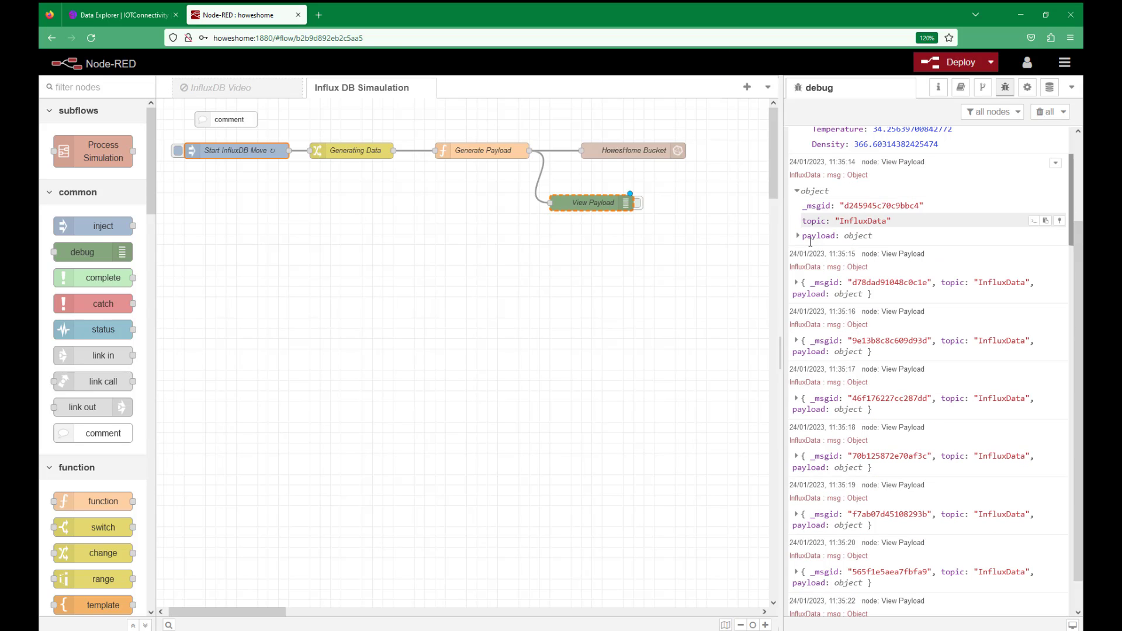
click(798, 236)
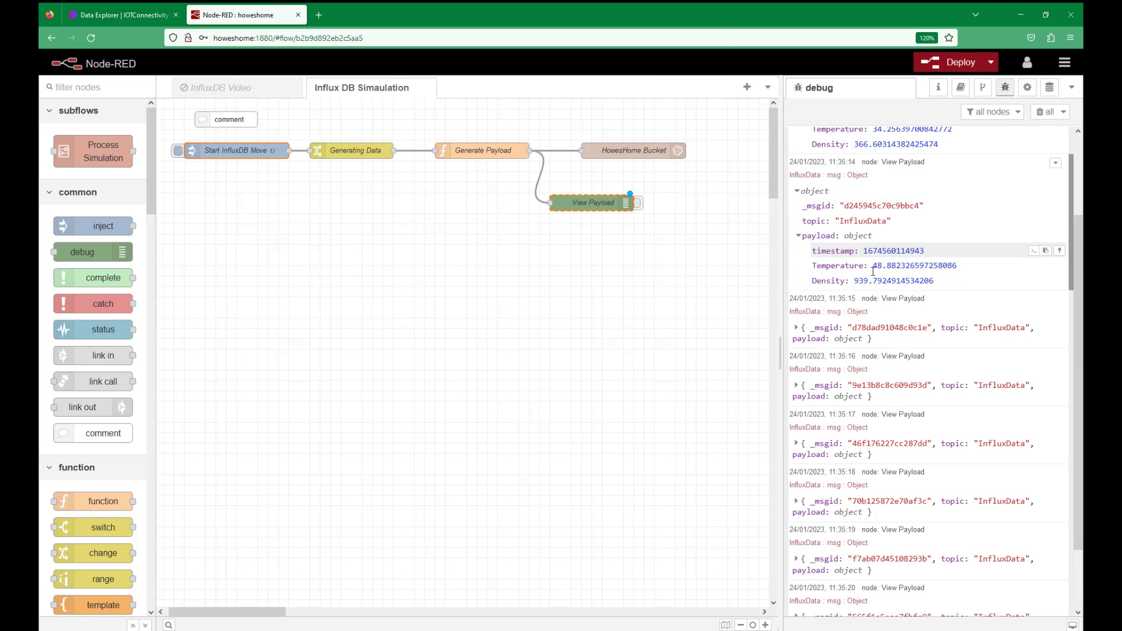
click(796, 328)
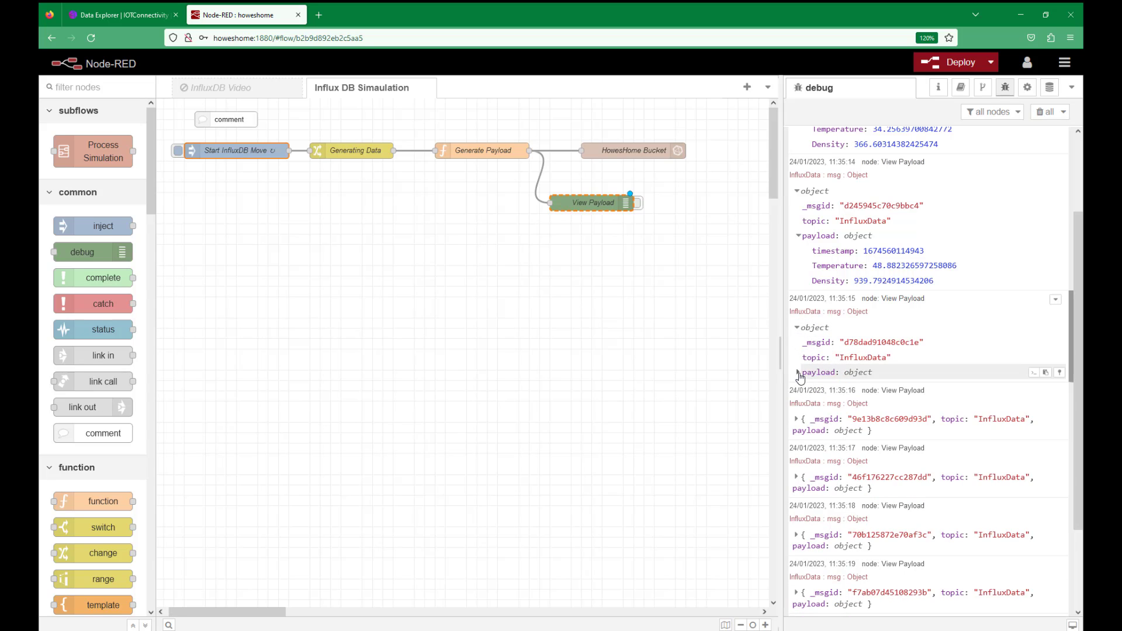
click(799, 373)
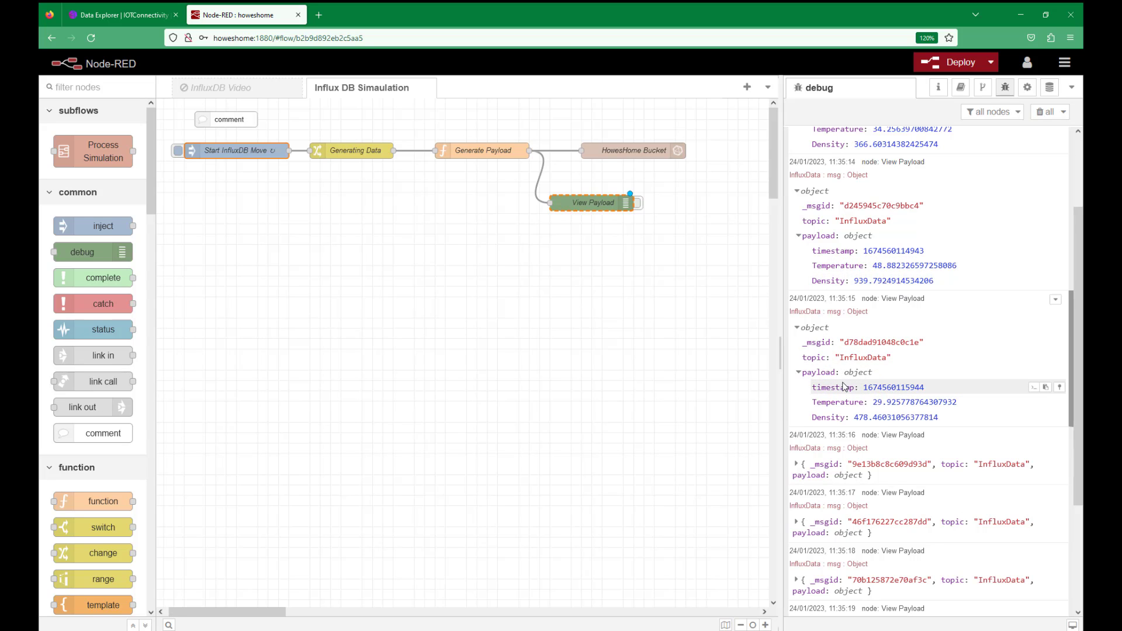
- Switch to InfluxDB, change the query's visualization type to Graph, and rerun the query
click(139, 16)
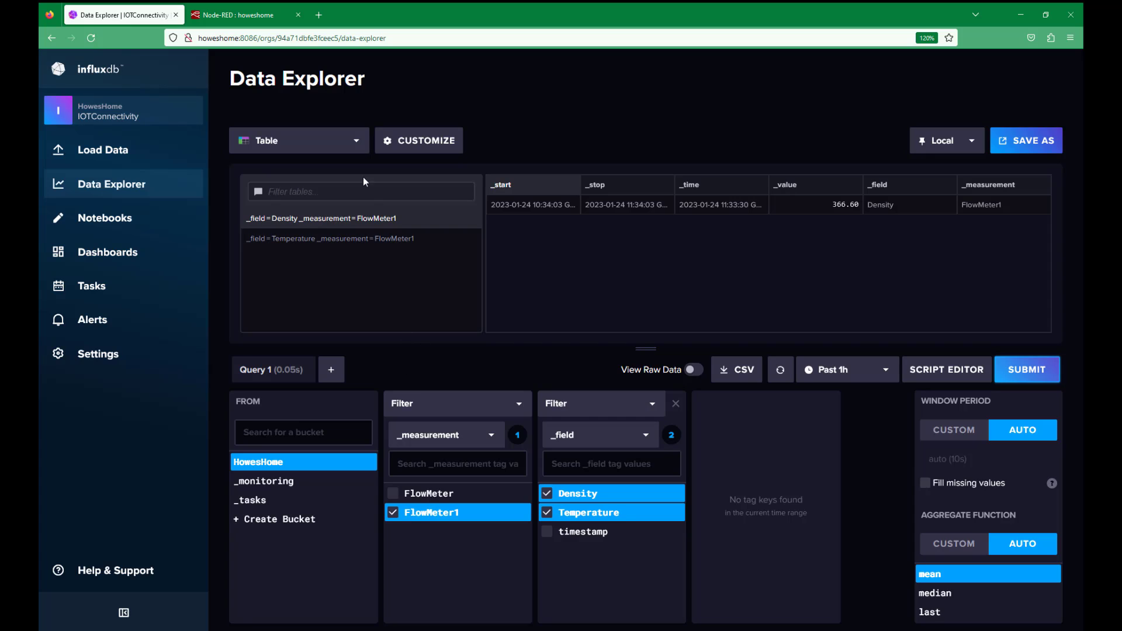
click(356, 140)
drag(363, 252, 363, 157)
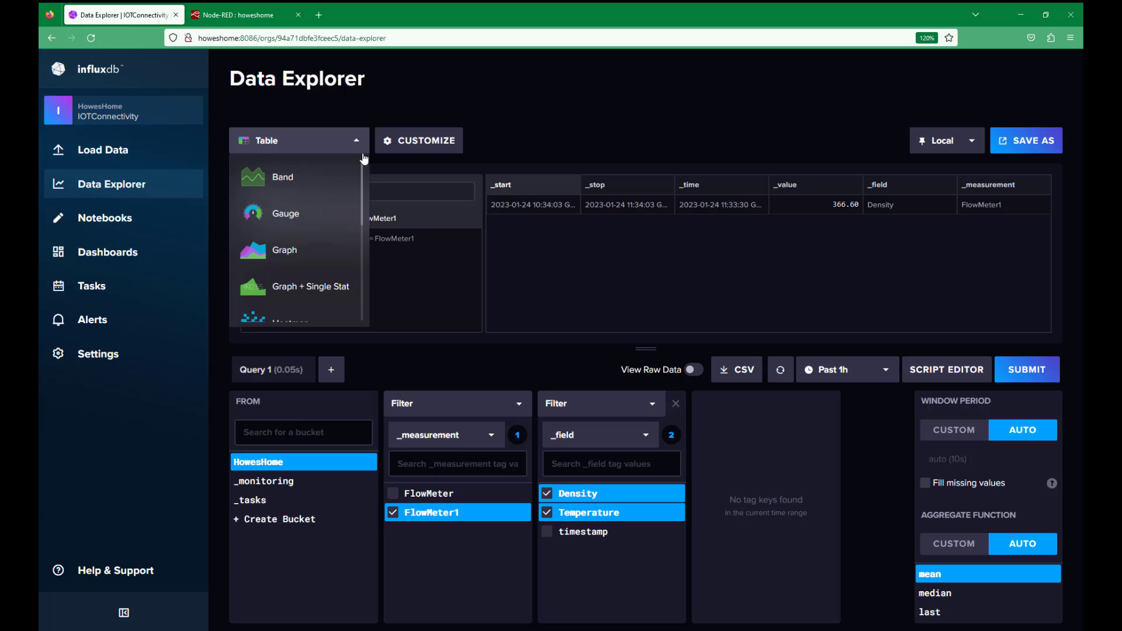
click(285, 249)
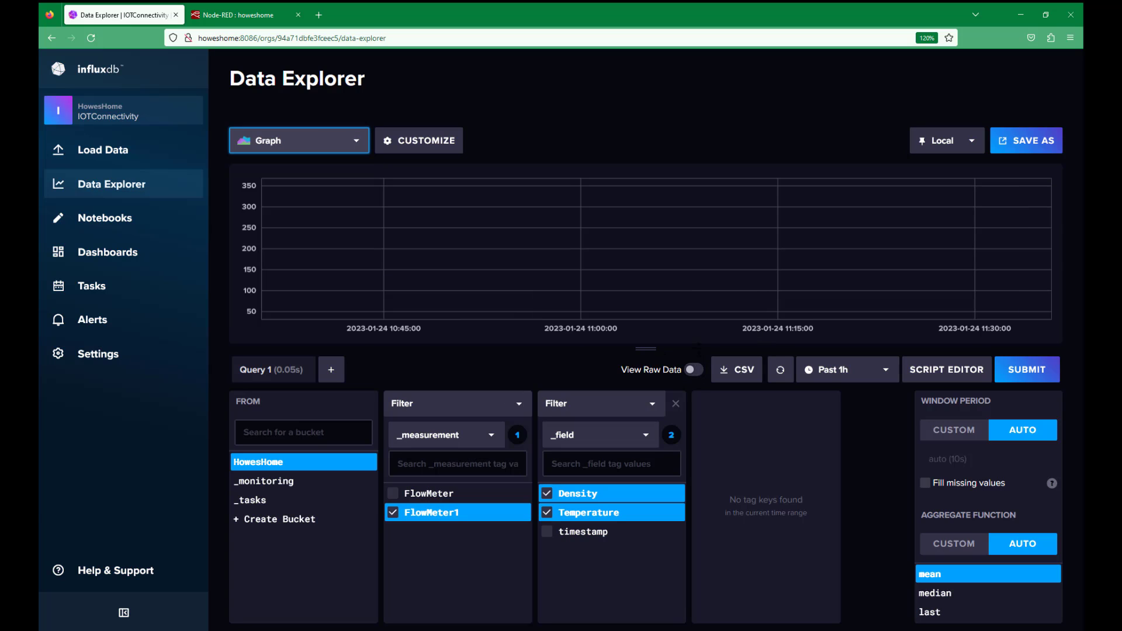
click(1025, 377)
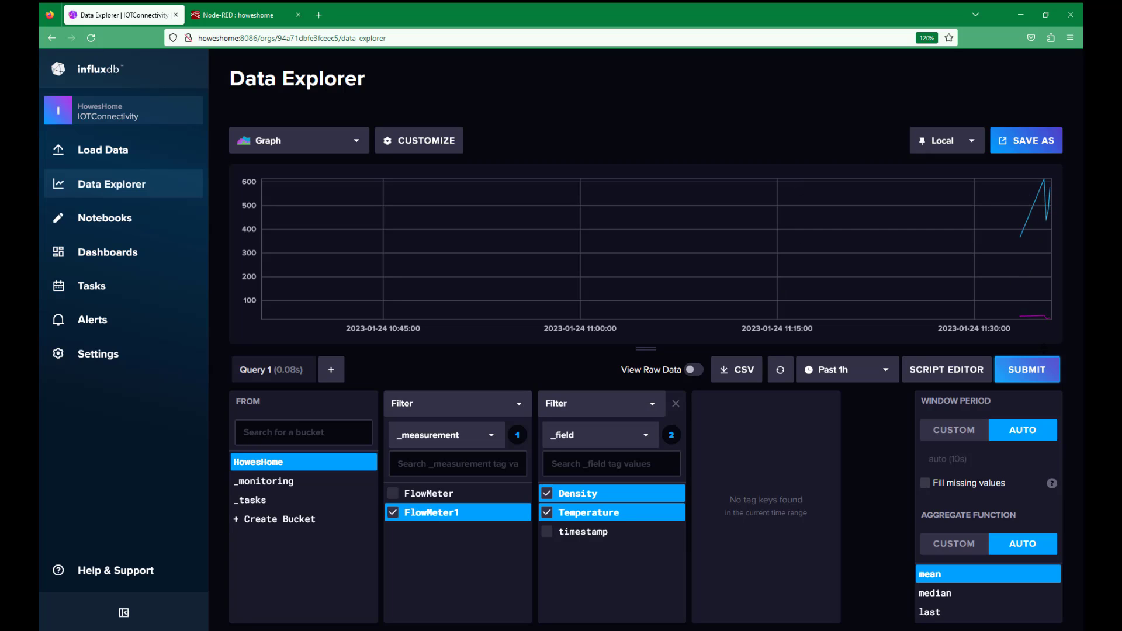
- Set the query's time range to Past 1m, enable filling of missing values, and refresh the graph
click(887, 372)
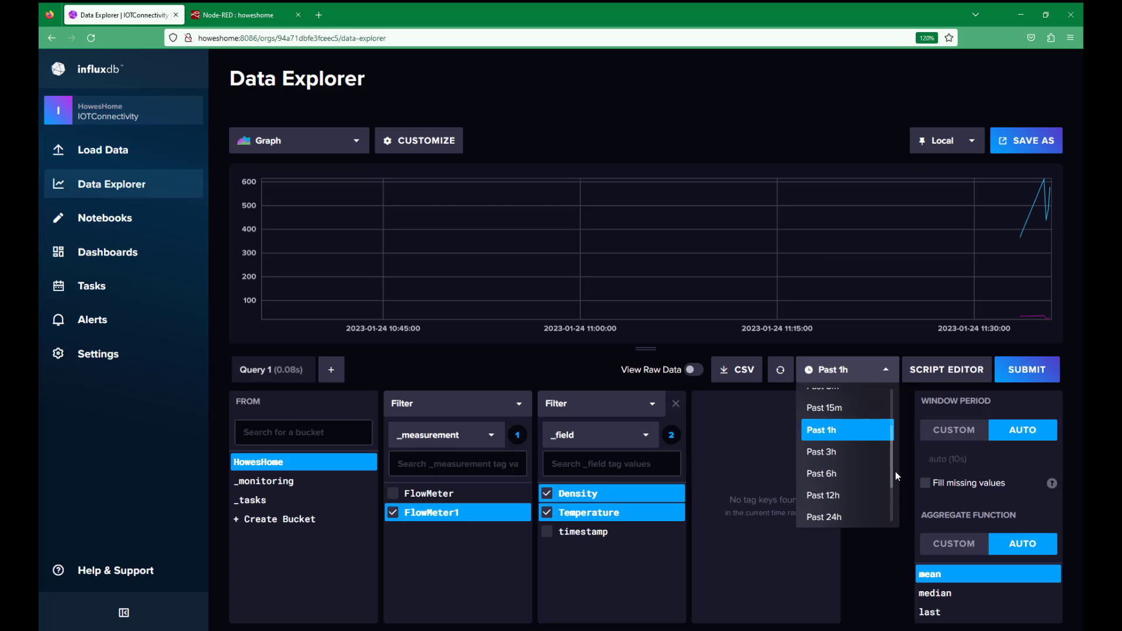
scroll(891, 427, up, 3)
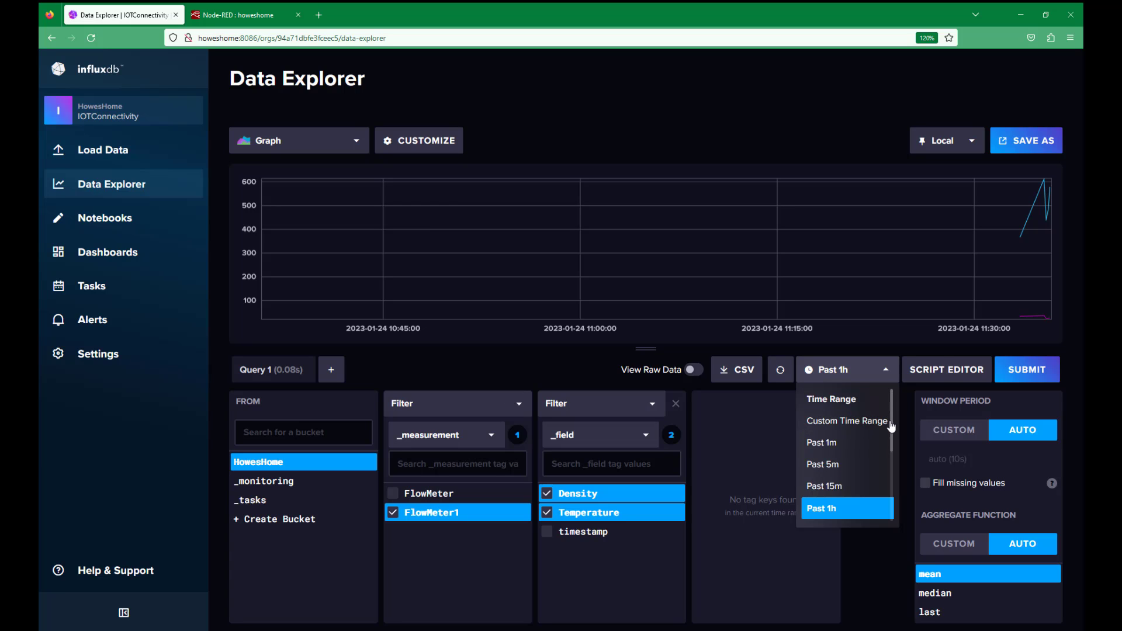
click(857, 444)
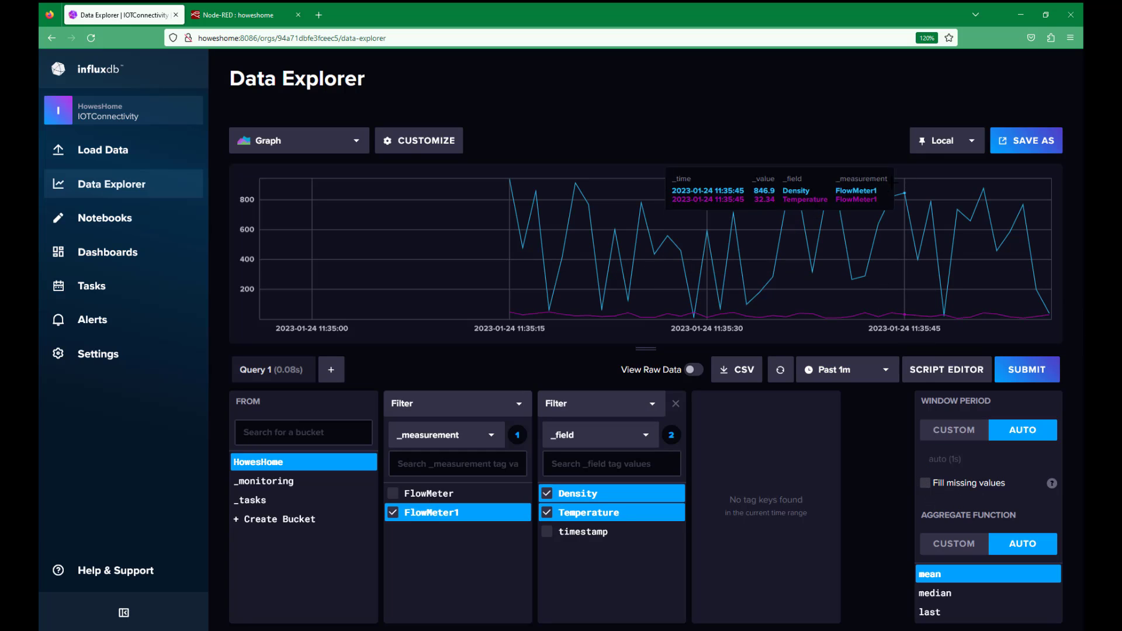
click(925, 485)
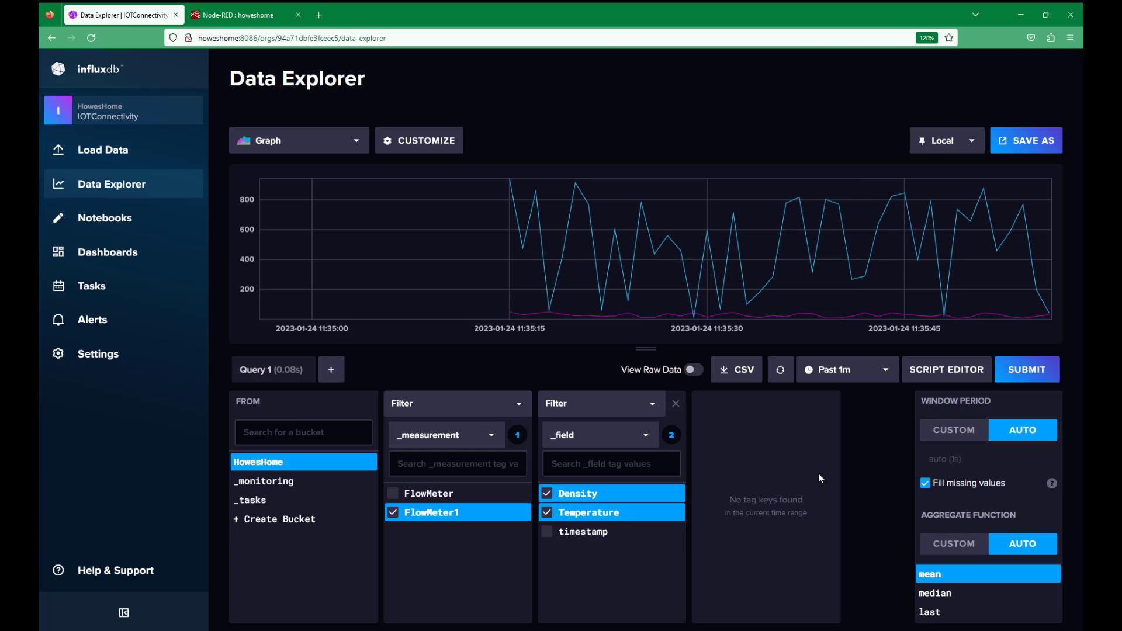
click(781, 369)
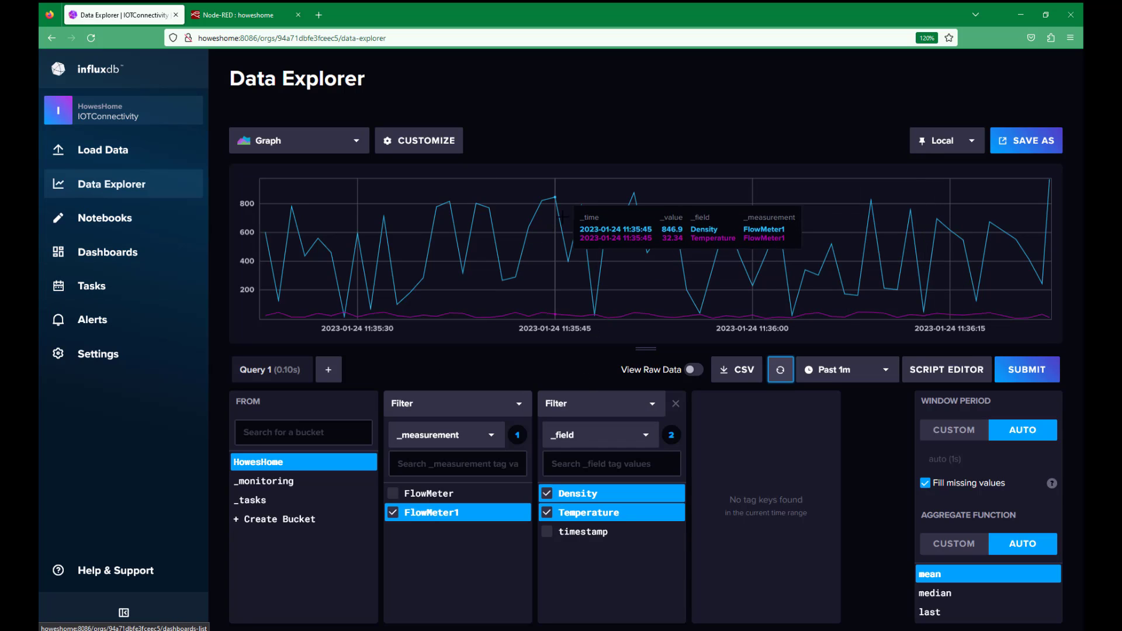
- Open the dashboards list and delete the dashboard titled "Name this Dashboard"
click(100, 257)
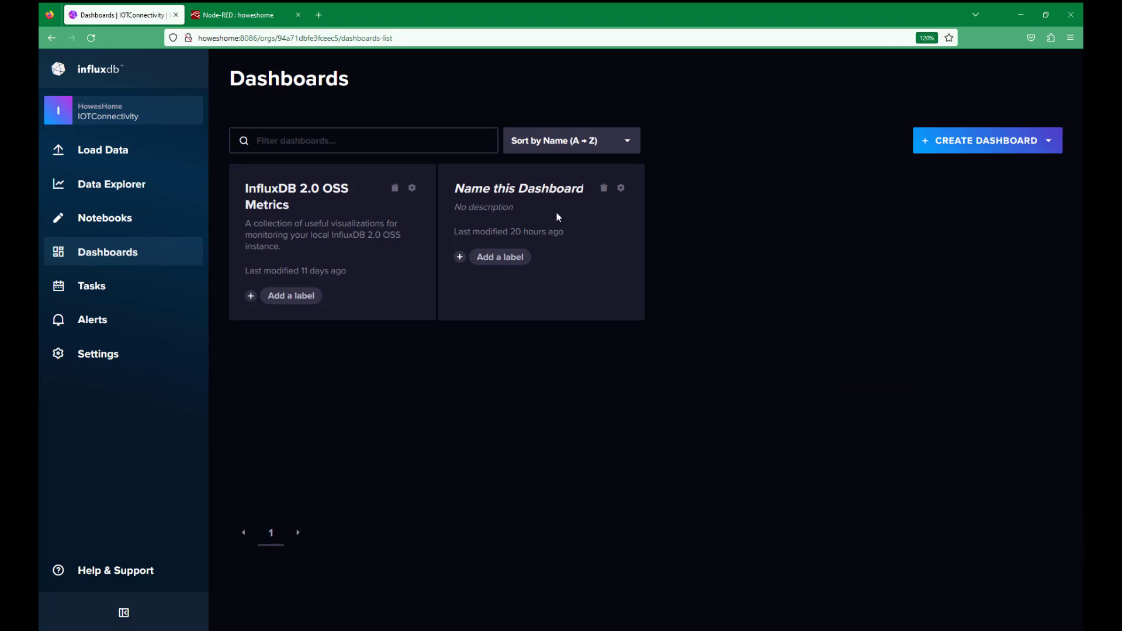
click(604, 189)
click(666, 221)
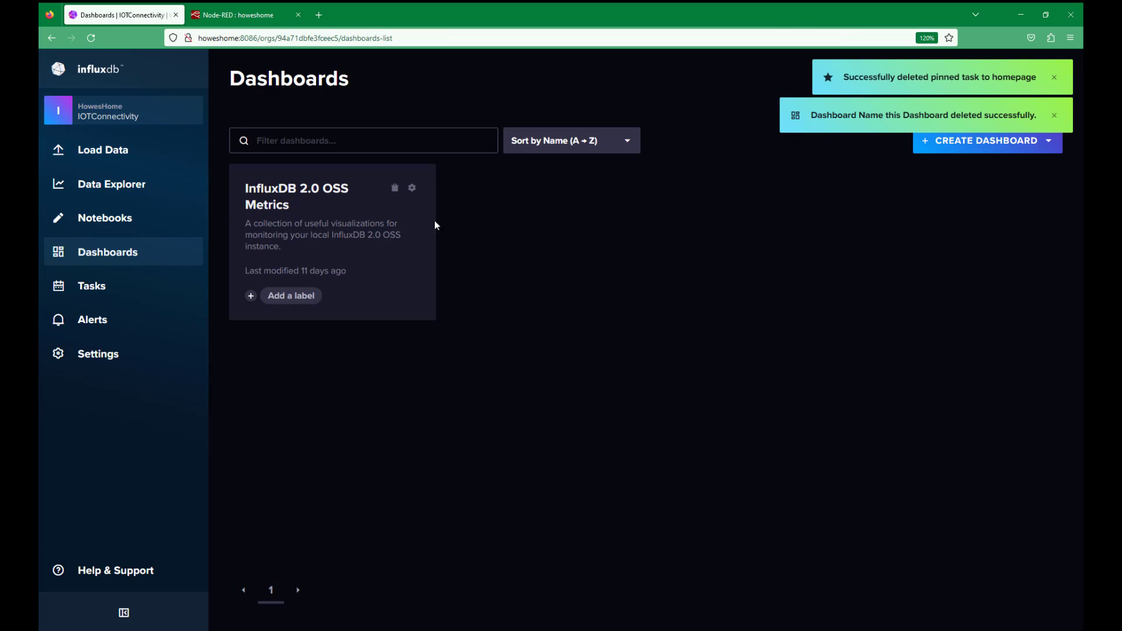
- Create a new dashboard and add a cell to it
click(956, 149)
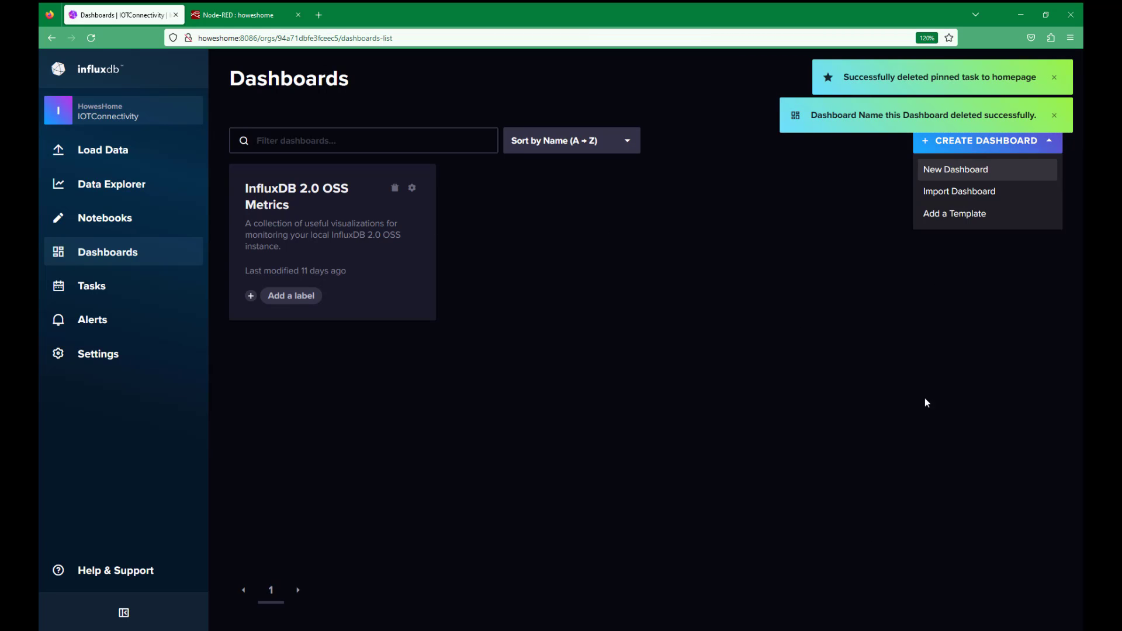
click(951, 173)
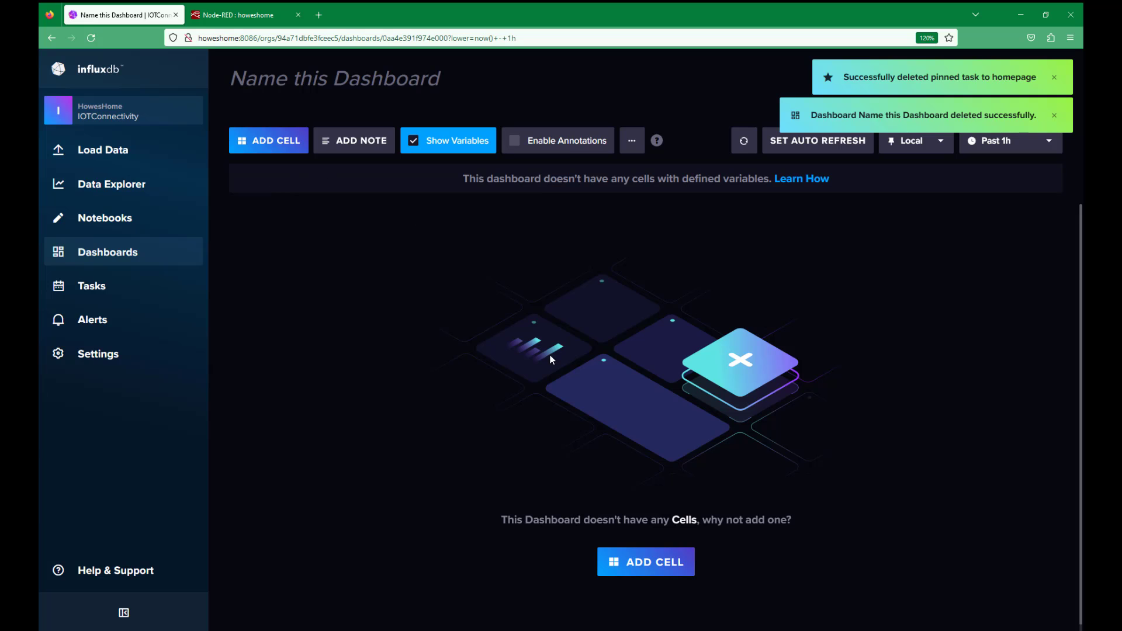
click(660, 566)
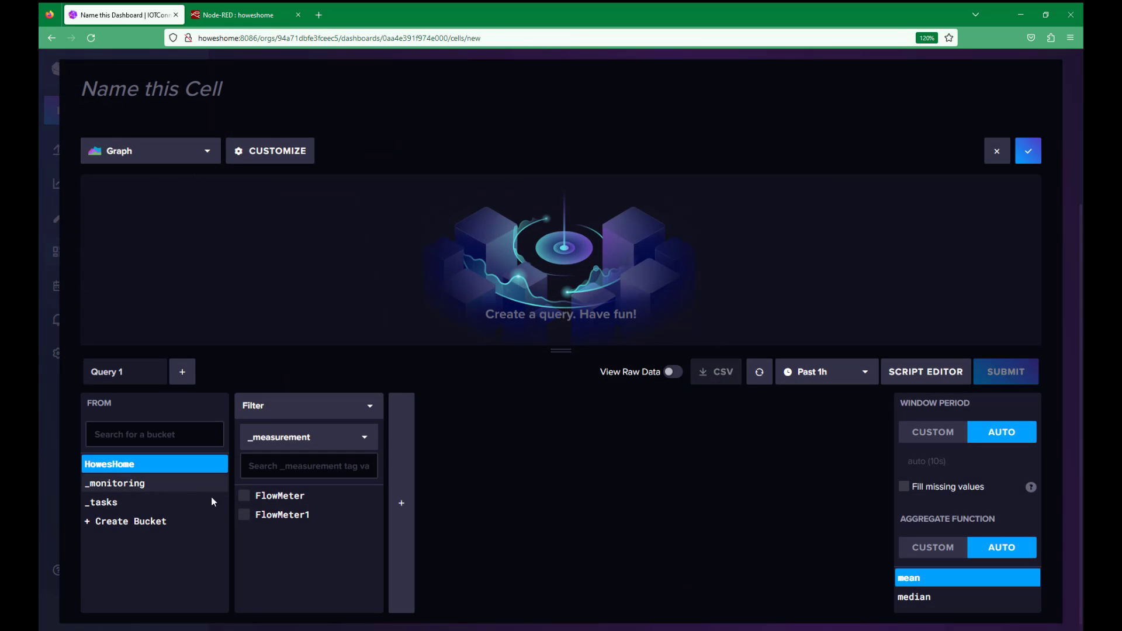
- Query the Temperature and Density fields of FlowMeter1 for the cell's graph, with the time range set to Past 1m
click(244, 514)
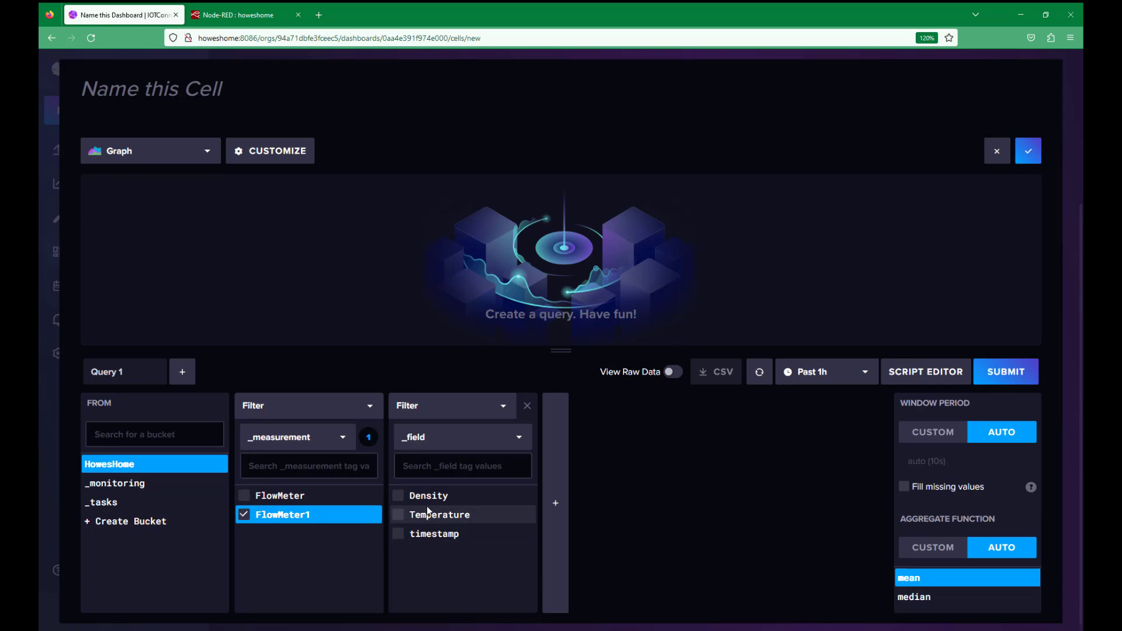
click(398, 515)
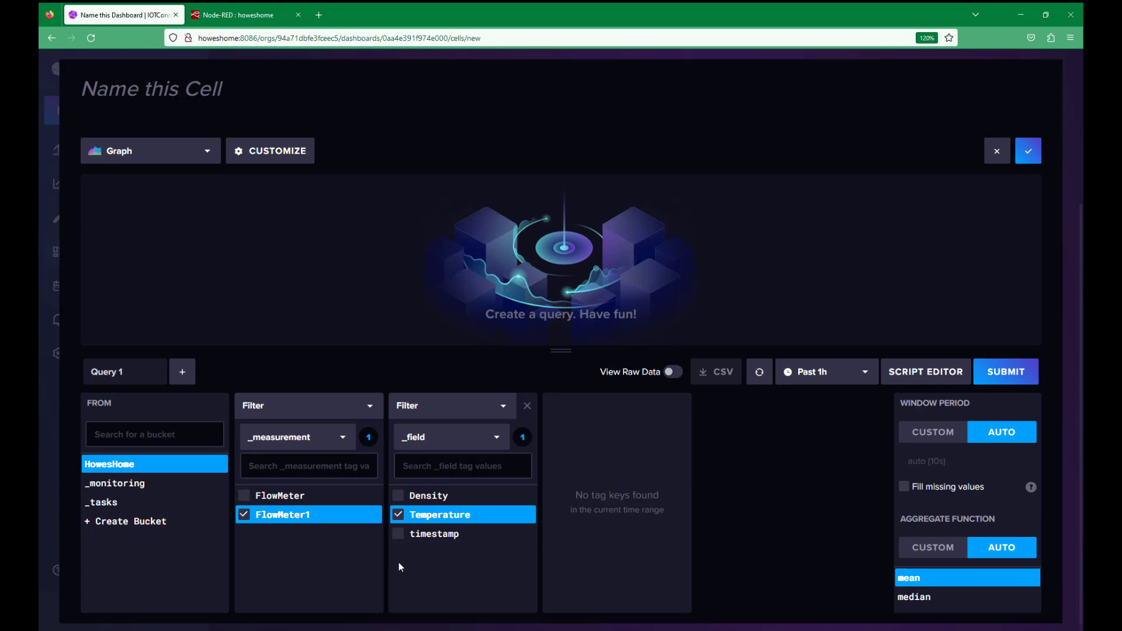
click(408, 497)
click(1014, 374)
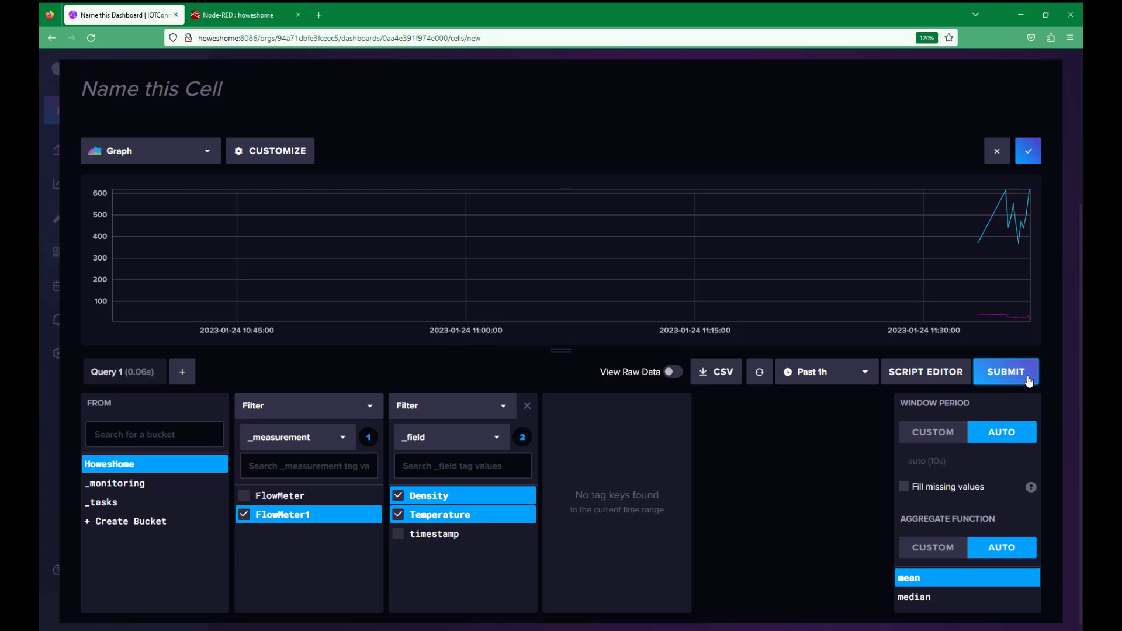
click(866, 373)
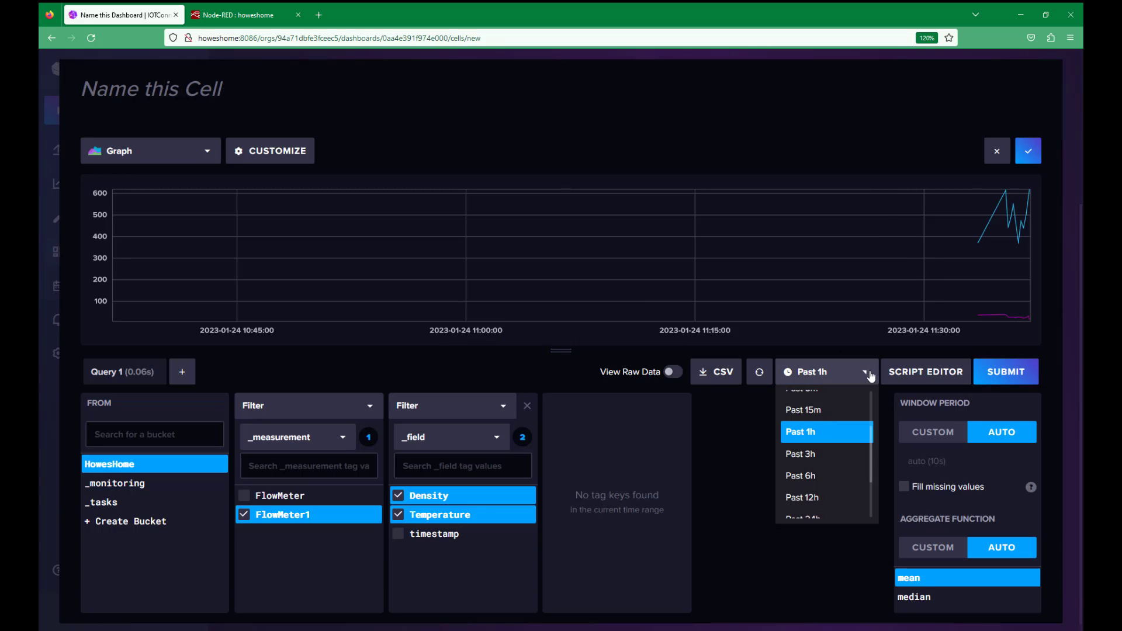
scroll(872, 459, up, 3)
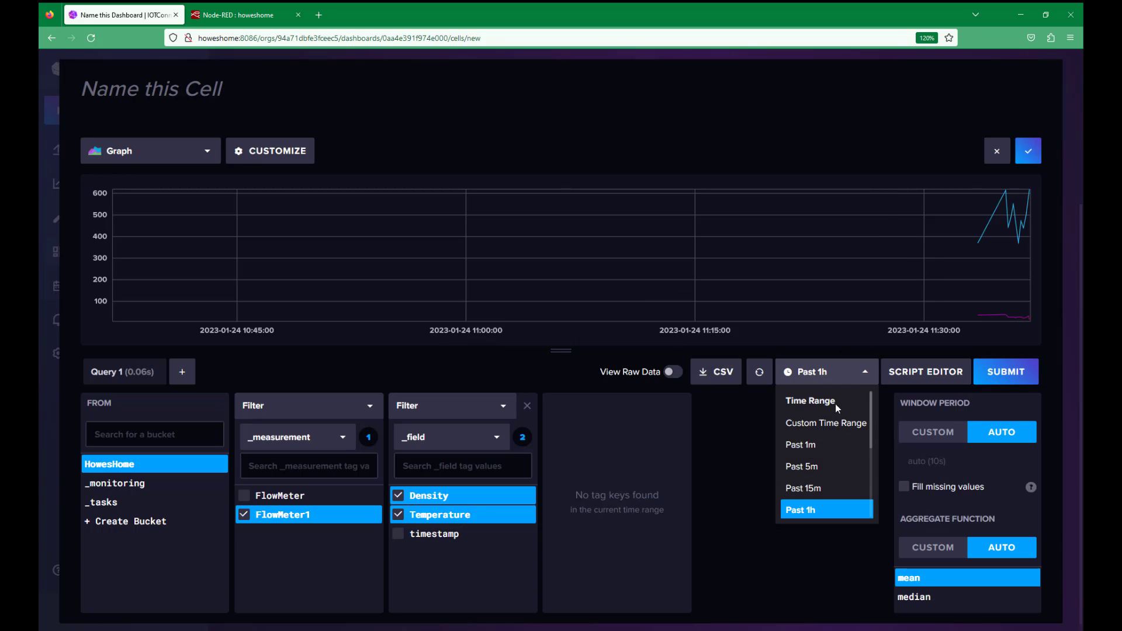
click(818, 445)
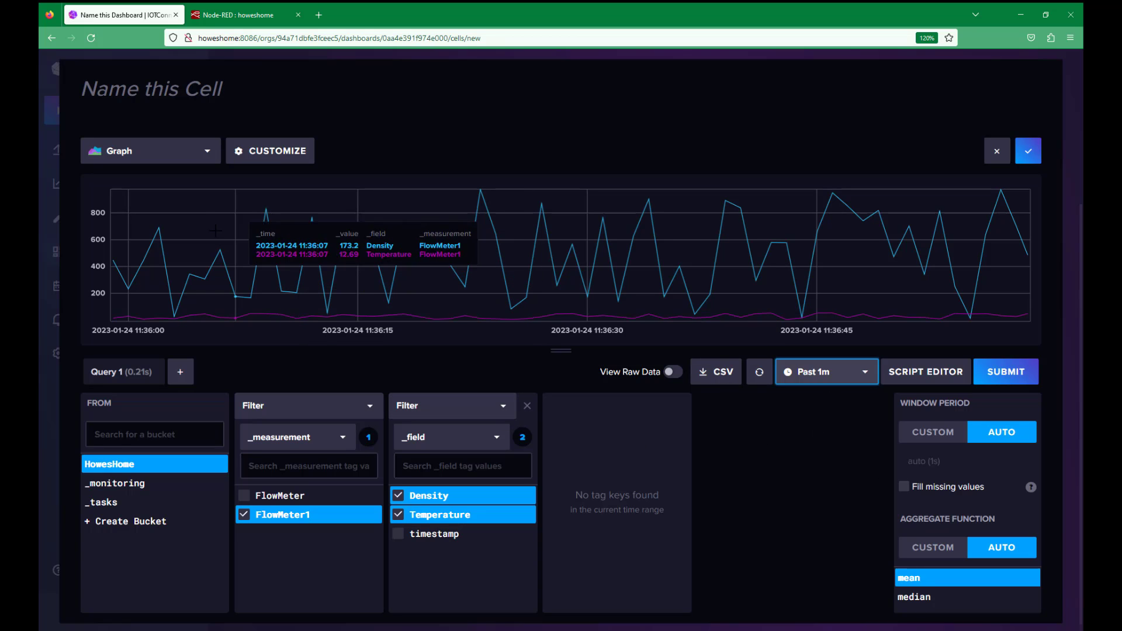
- Examine the graph's customization options, including line colors, axis settings and hover legend, without changing them
click(289, 159)
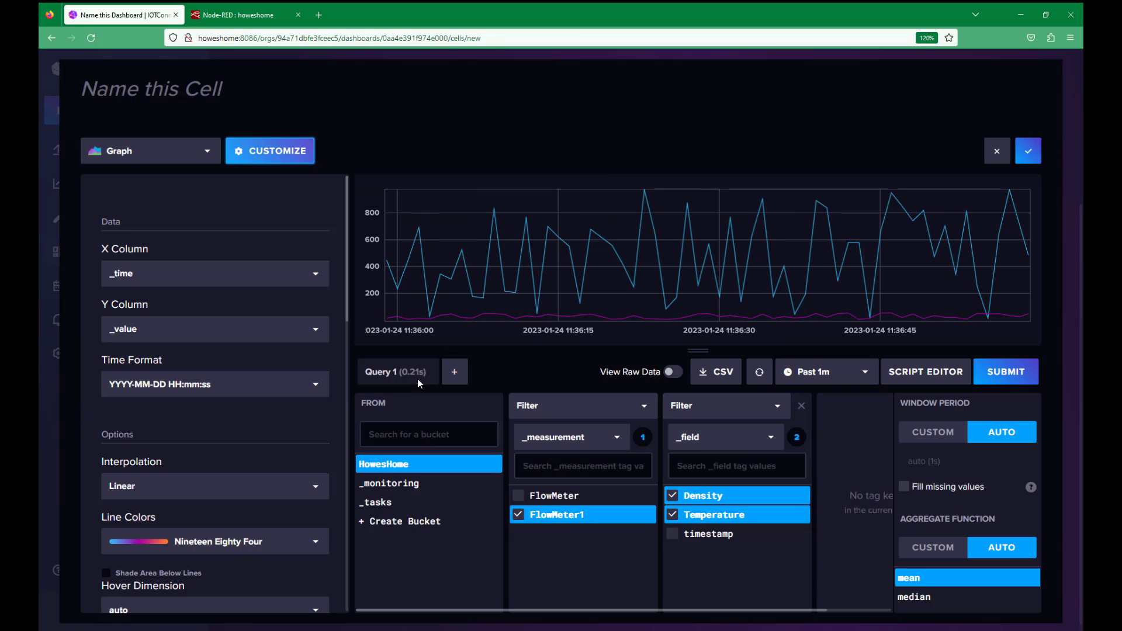
scroll(245, 451, down, 5)
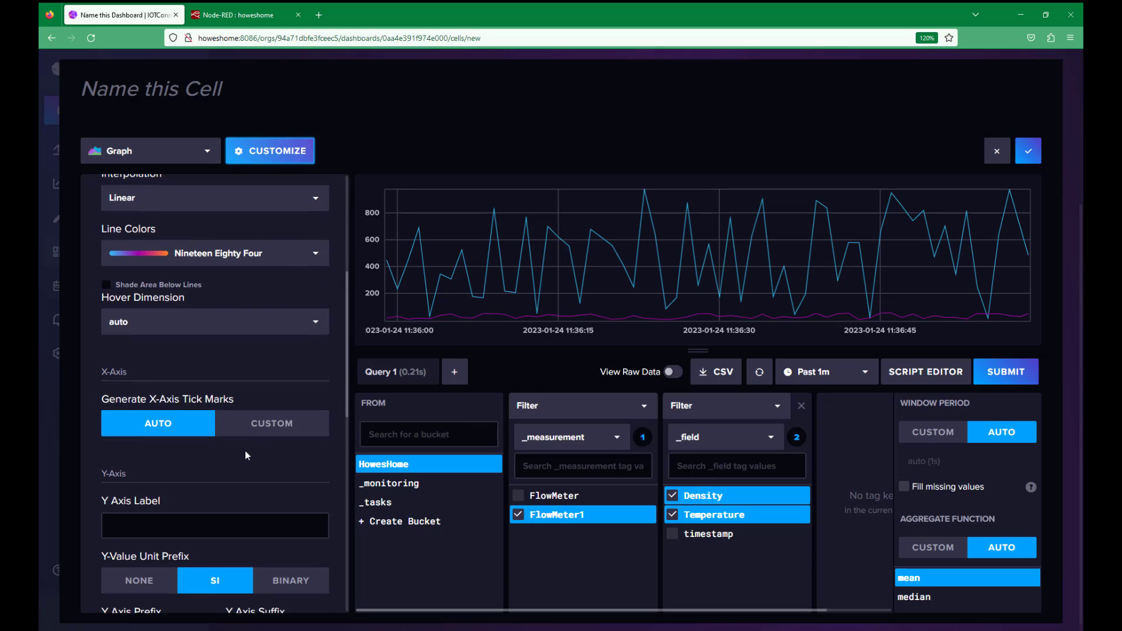
scroll(245, 456, down, 6)
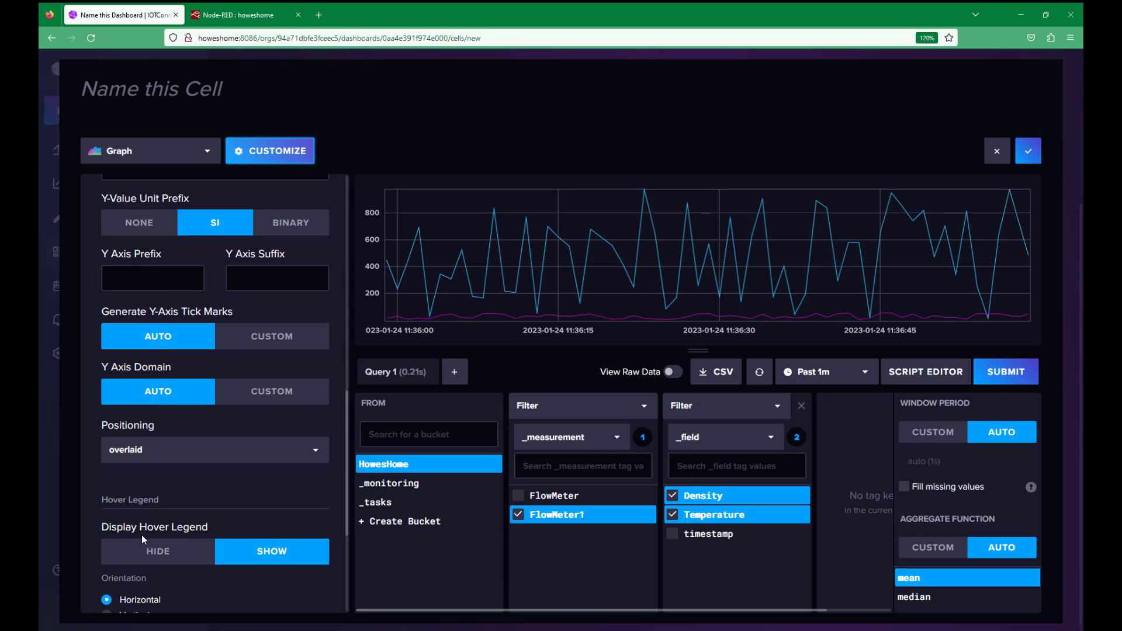
scroll(141, 535, down, 4)
scroll(143, 534, up, 5)
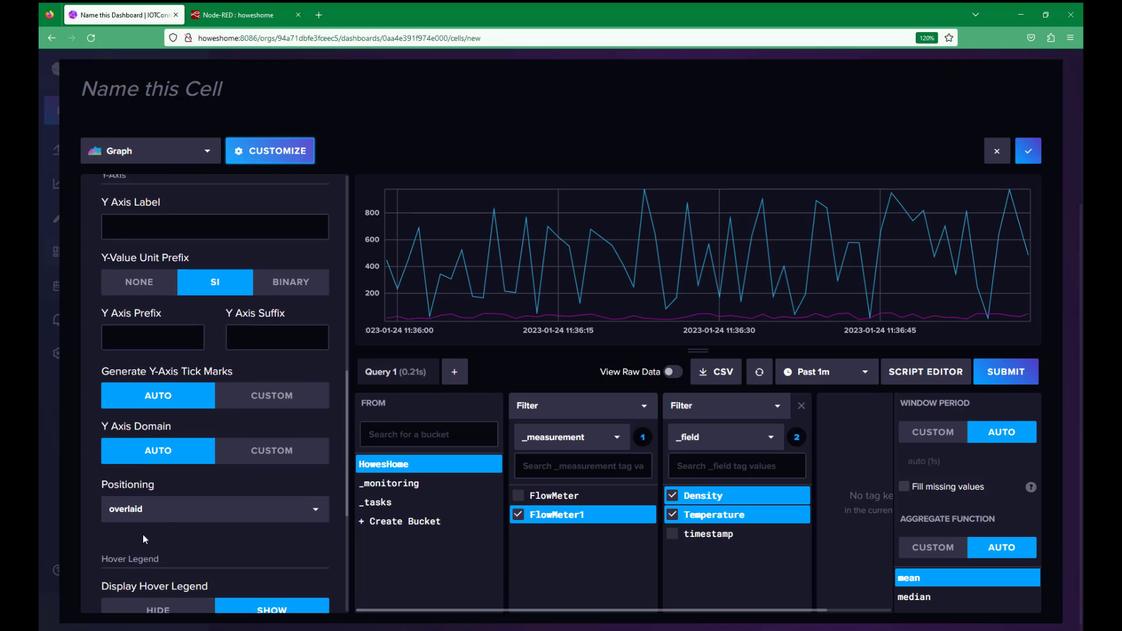
scroll(143, 534, up, 3)
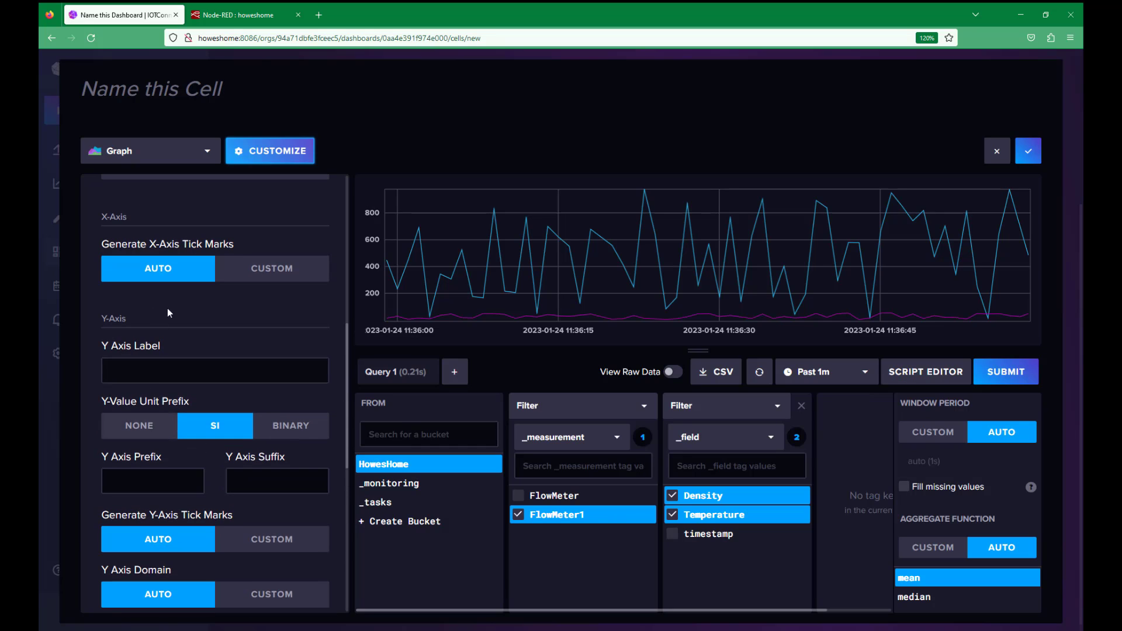
click(263, 153)
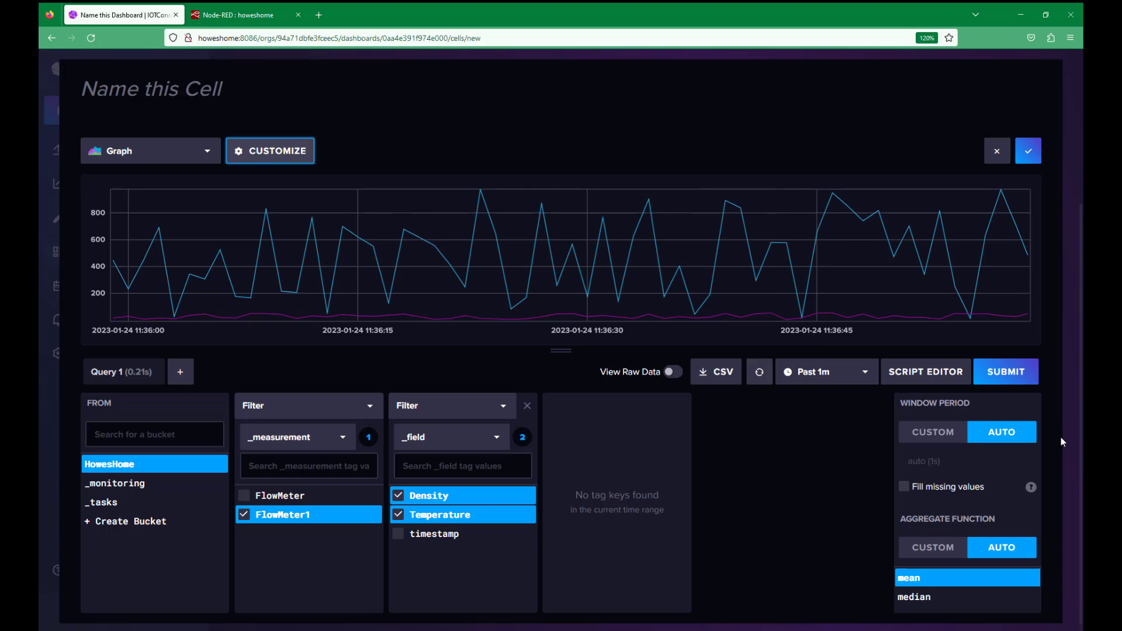
- Set the query's window period to custom 1s with missing values filled, and rerun the query
click(933, 435)
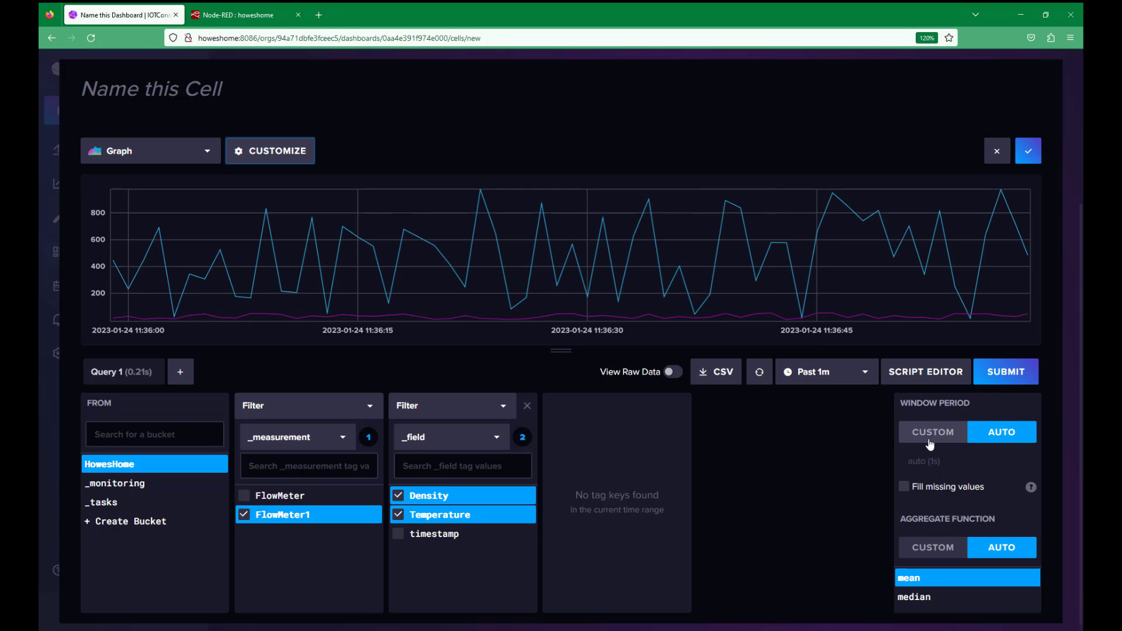
click(904, 487)
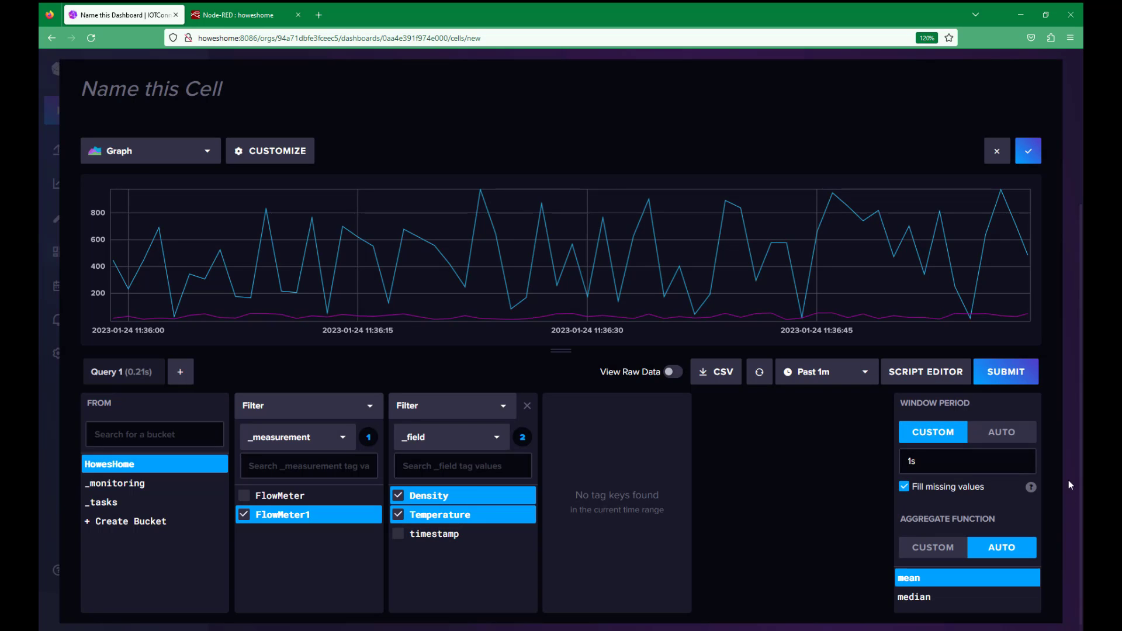
click(1015, 376)
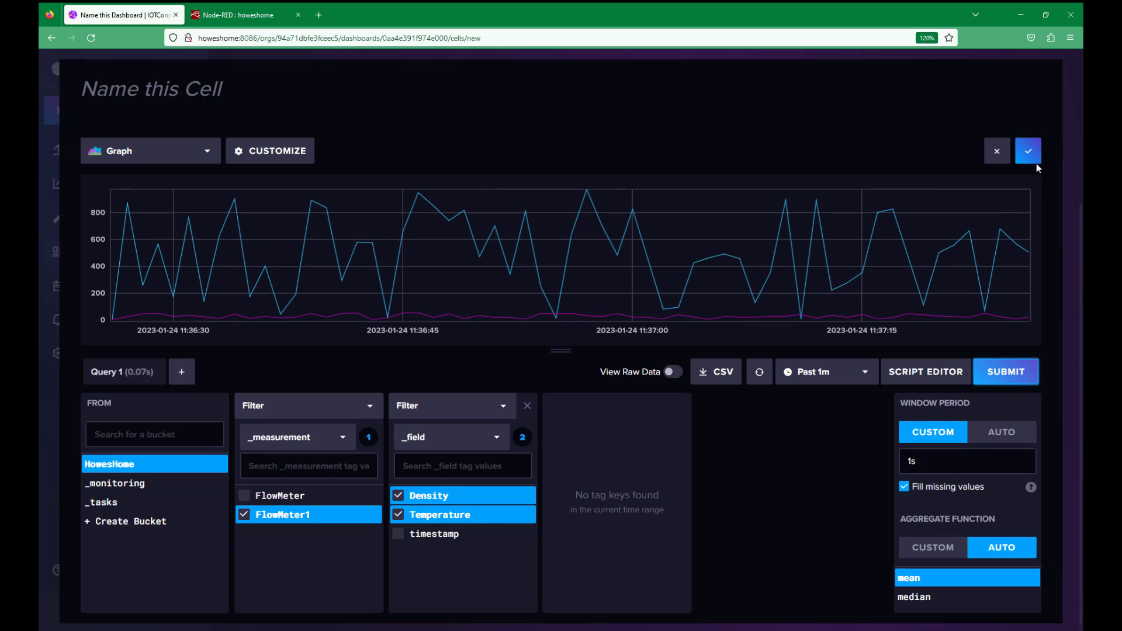
- Save the cell to the dashboard and enlarge it to nearly the full dashboard width
click(1029, 153)
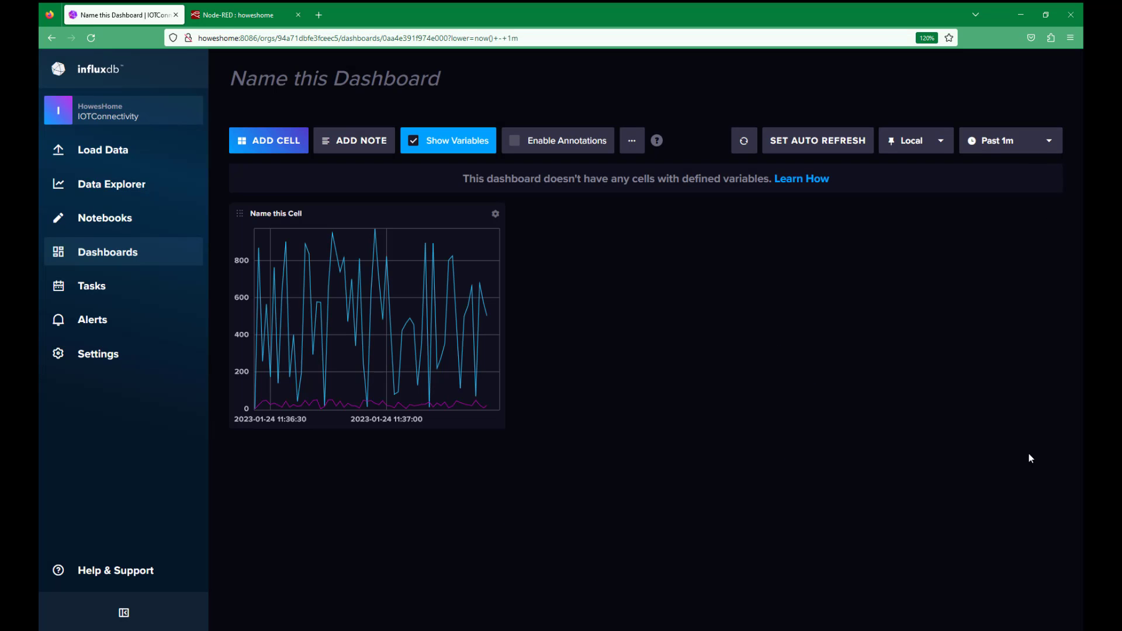
drag(498, 423, 1018, 478)
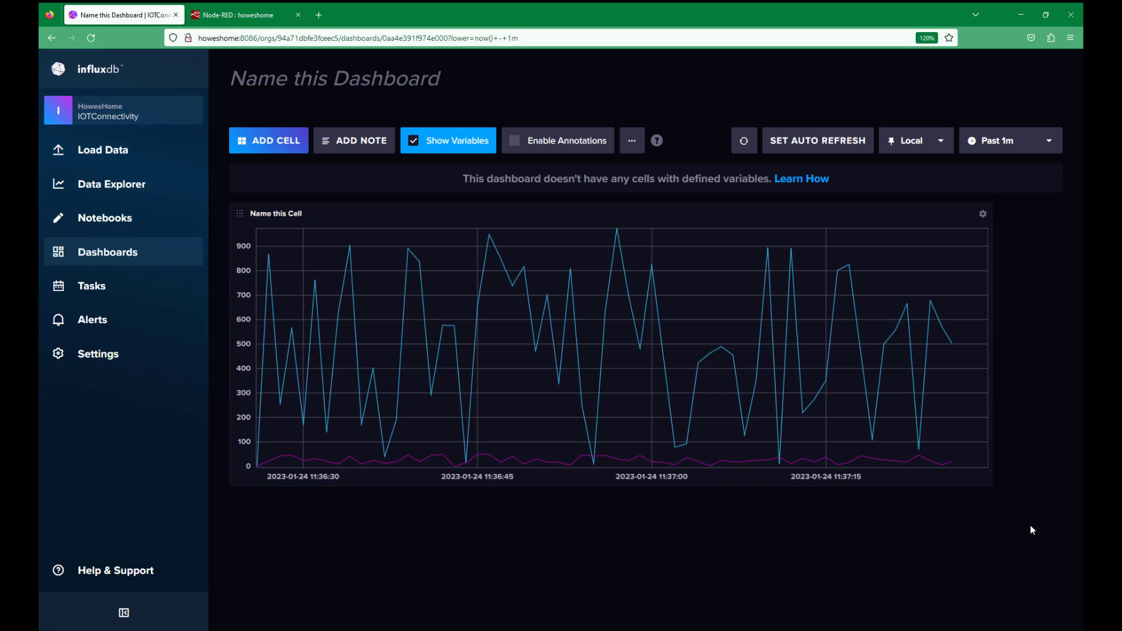
- Configure the dashboard to auto-refresh indefinitely at a 10s interval
click(809, 142)
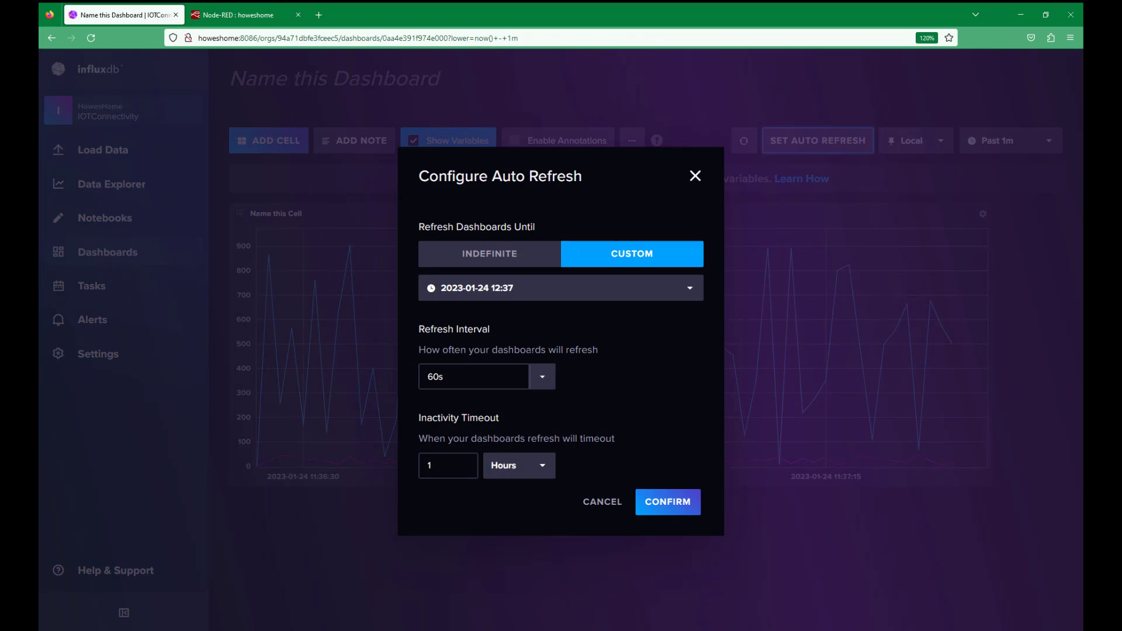
click(542, 377)
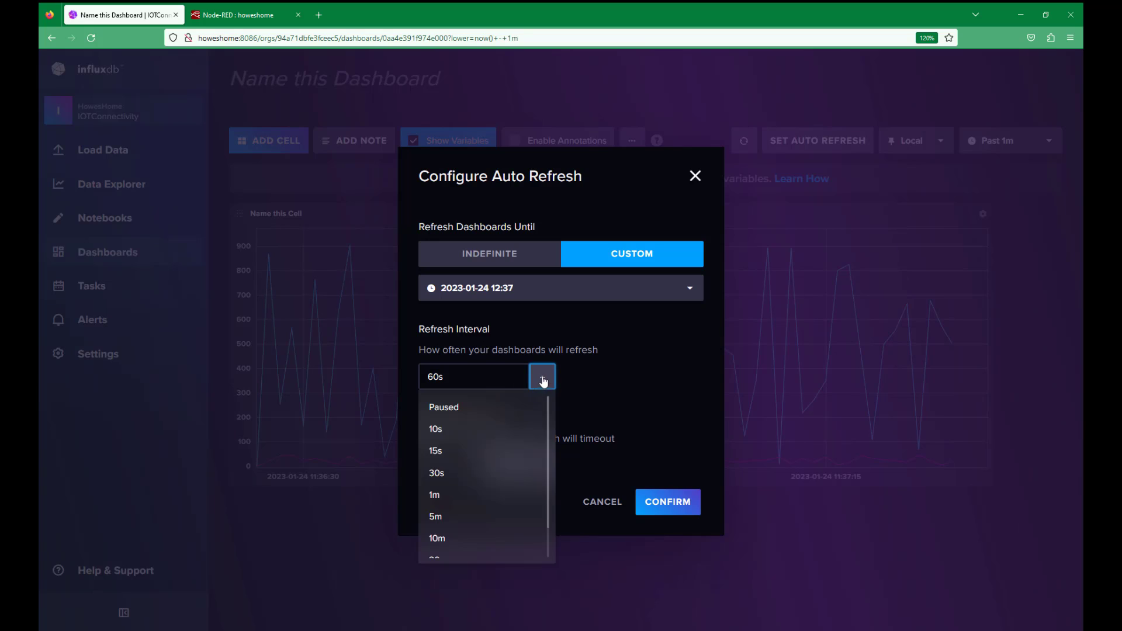
click(535, 429)
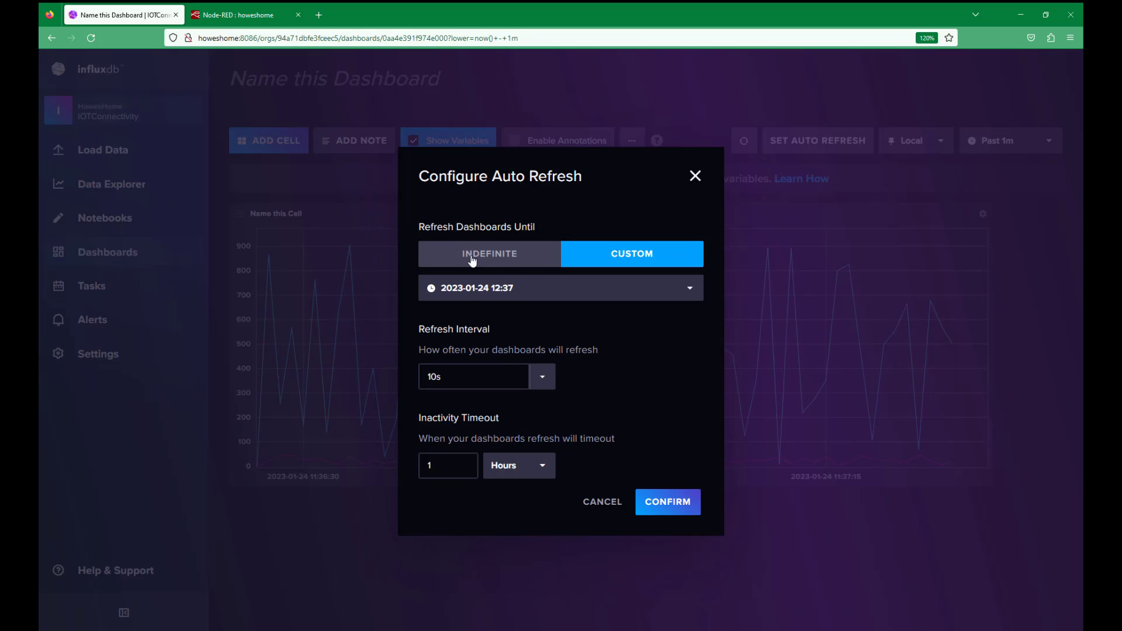
click(509, 257)
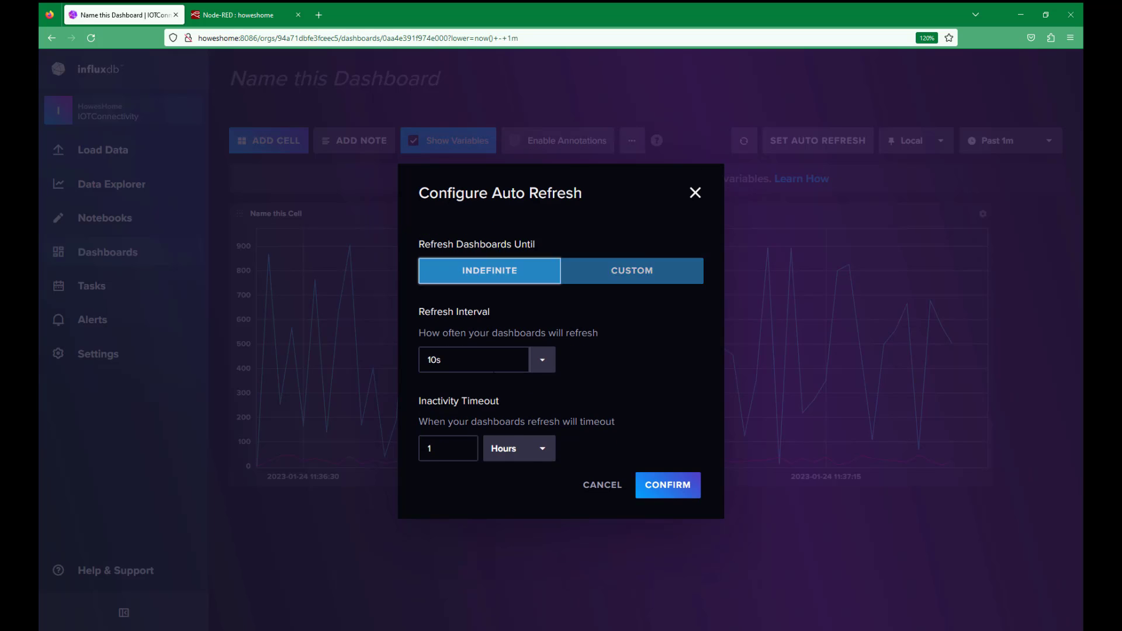
click(541, 362)
click(621, 348)
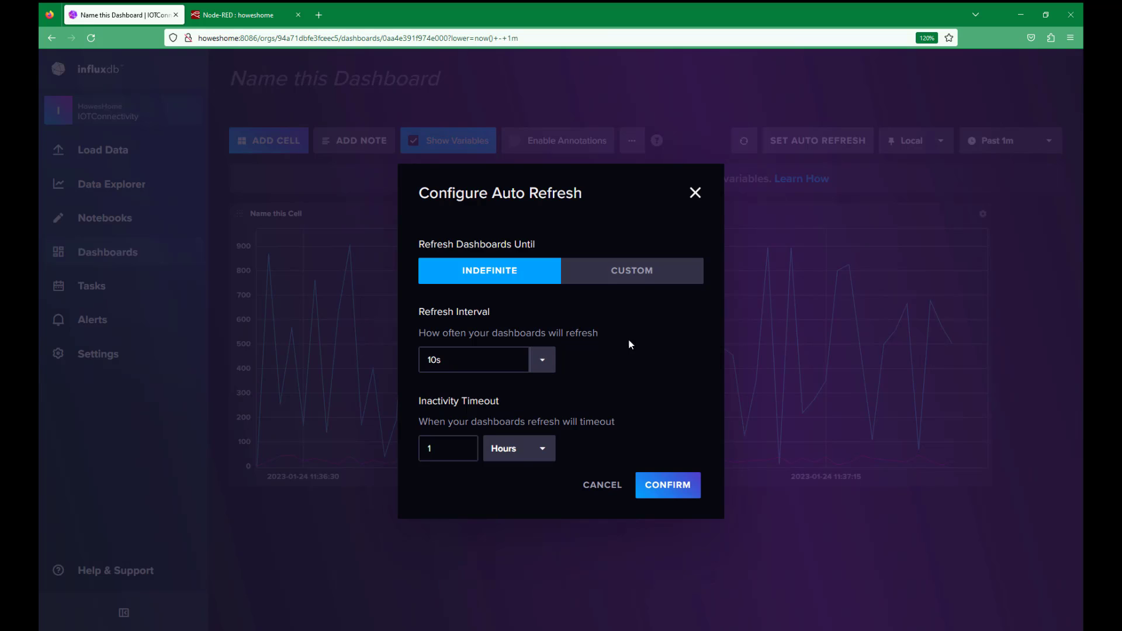
click(667, 485)
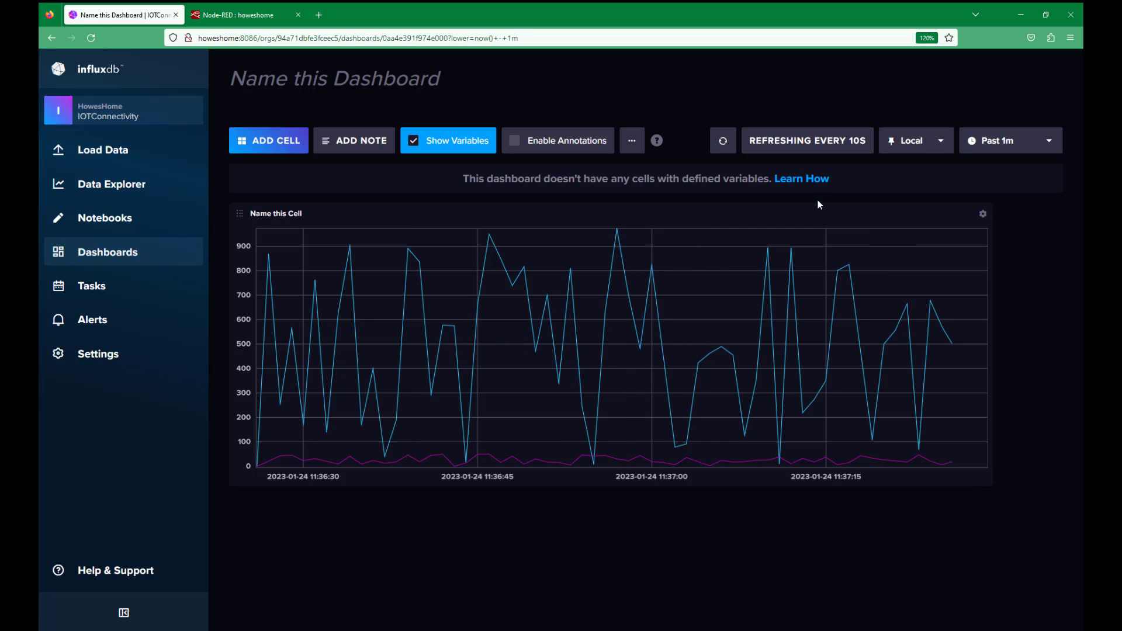
- Set the dashboard's time range to Past 5m and widen the graph cell to the full dashboard width
click(1023, 141)
click(987, 204)
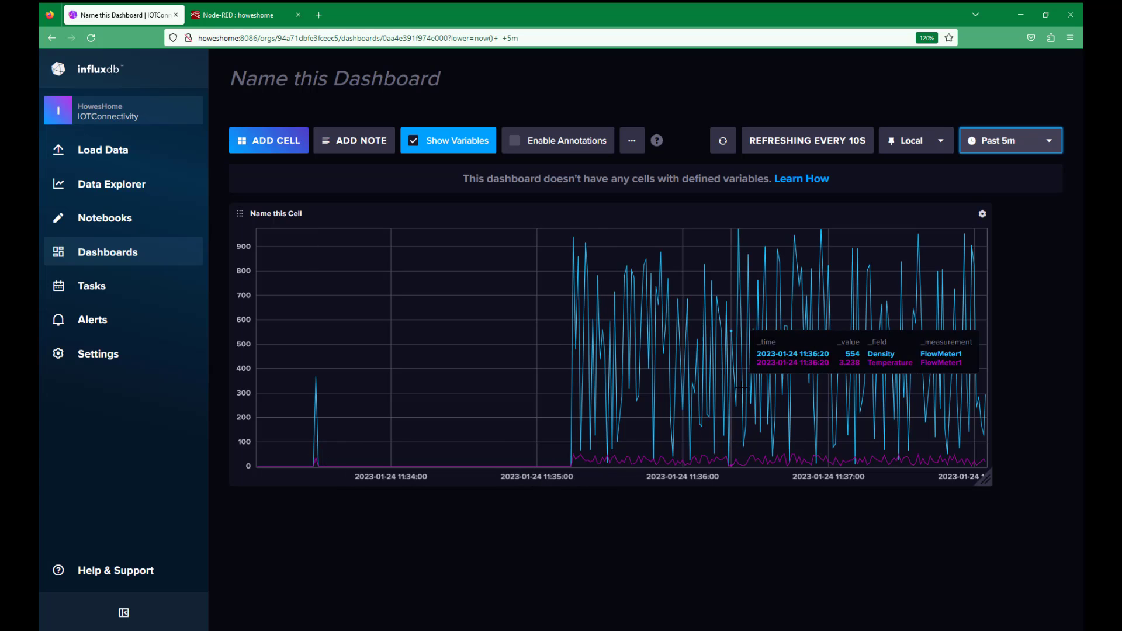
drag(984, 480, 1069, 491)
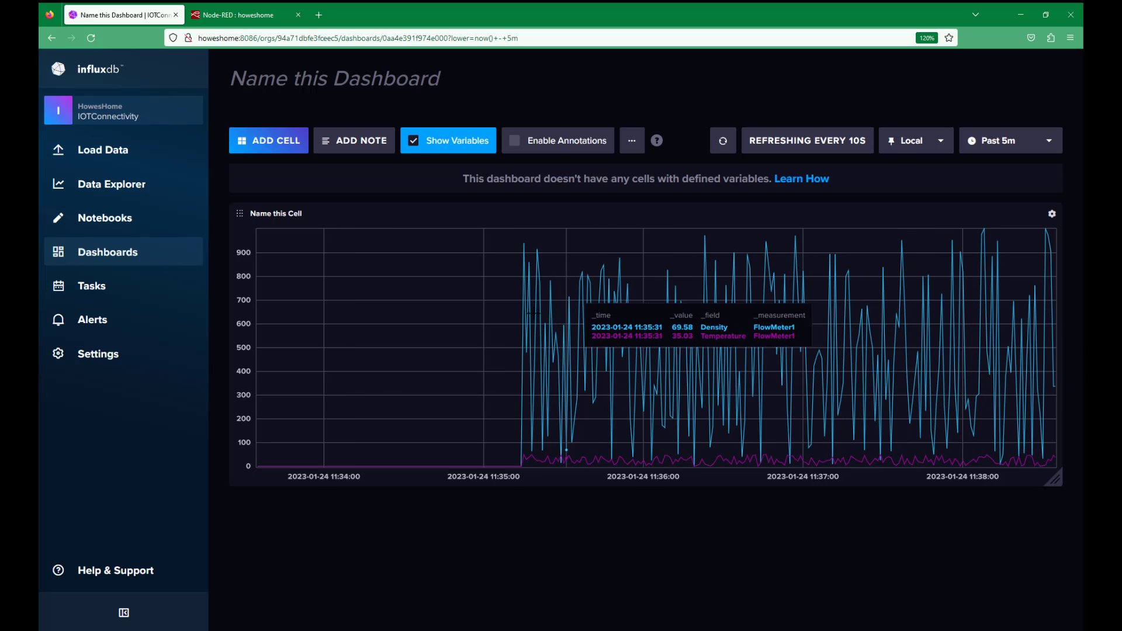
- Switch to Node-RED and review the HowesHome Bucket node's server, bucket and measurement properties
click(197, 16)
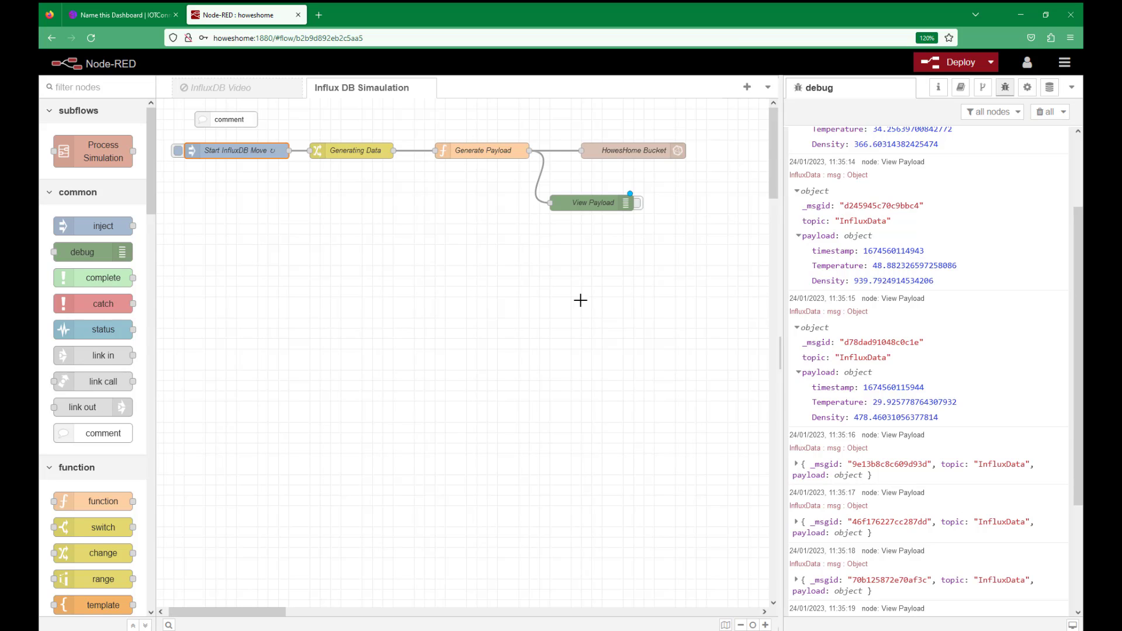
double_click(620, 150)
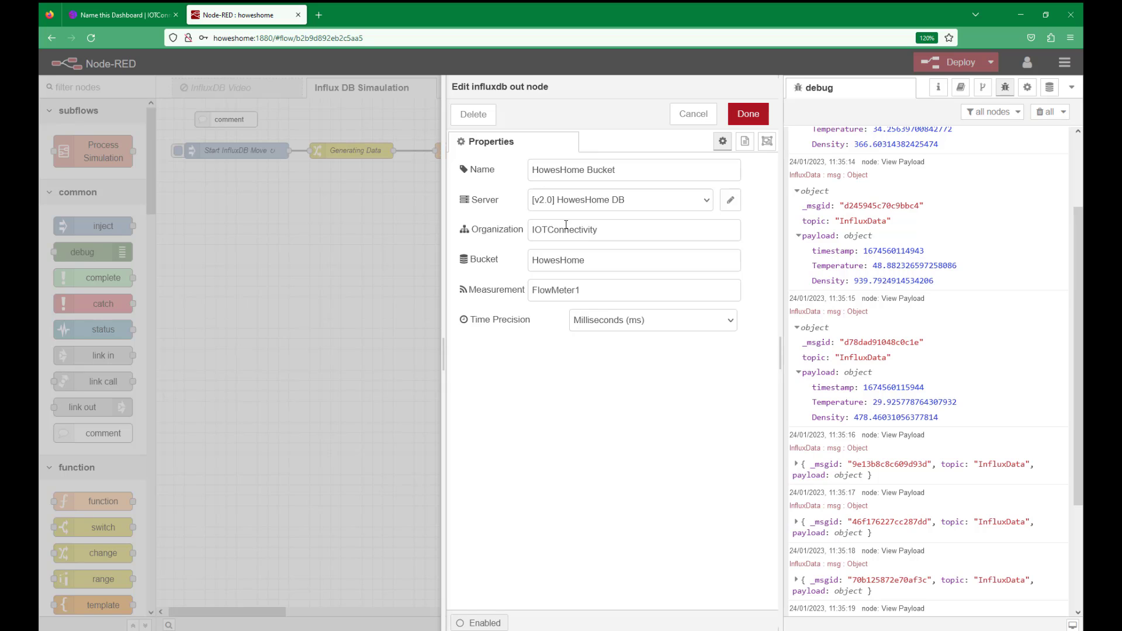
click(746, 115)
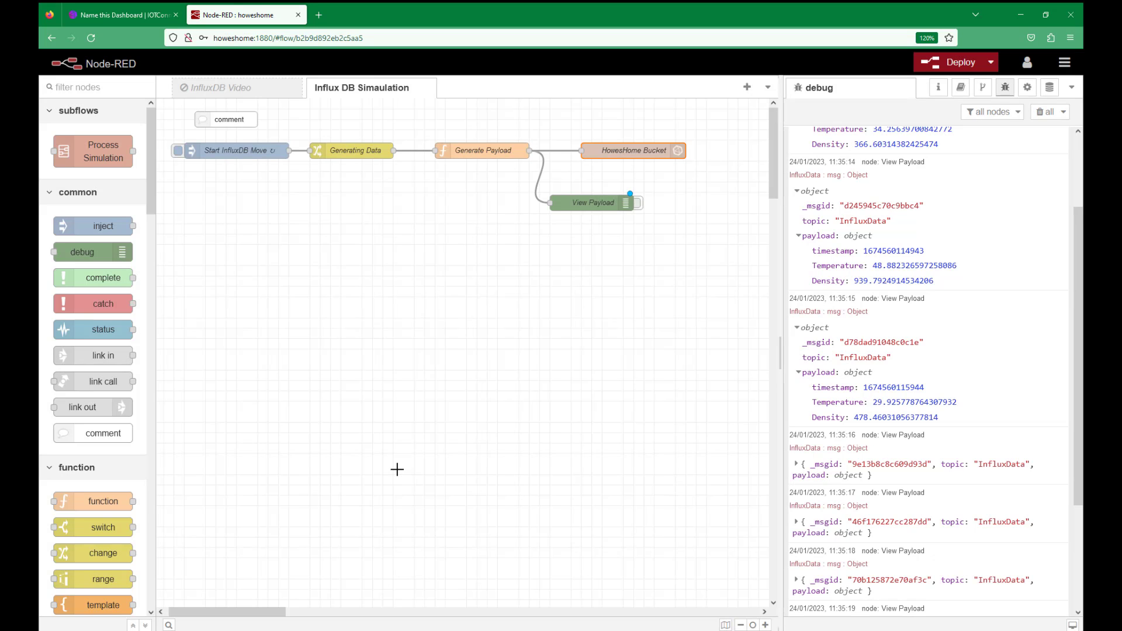